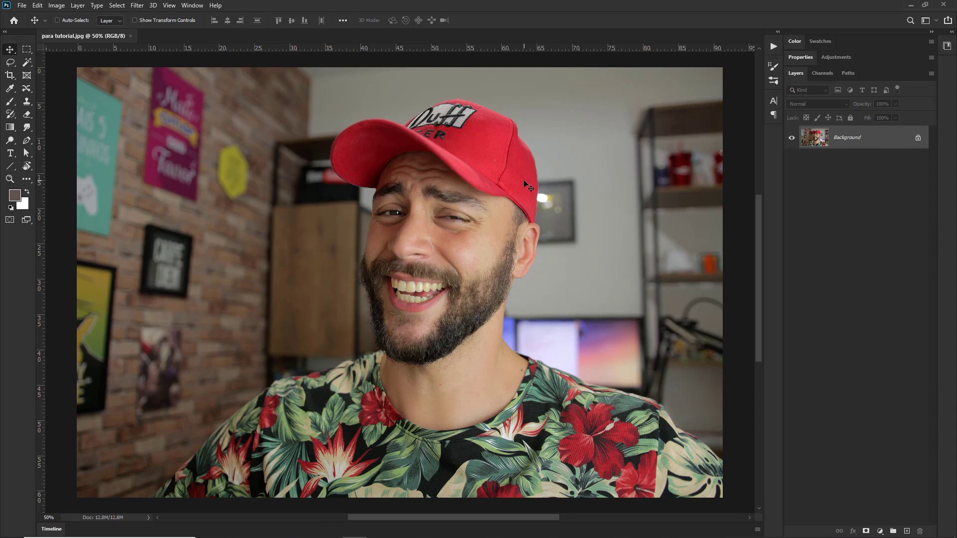
Zoom in on the portrait, toggle the rulers and select the Move tool
{"action": "key", "text": "ctrl+minus"}
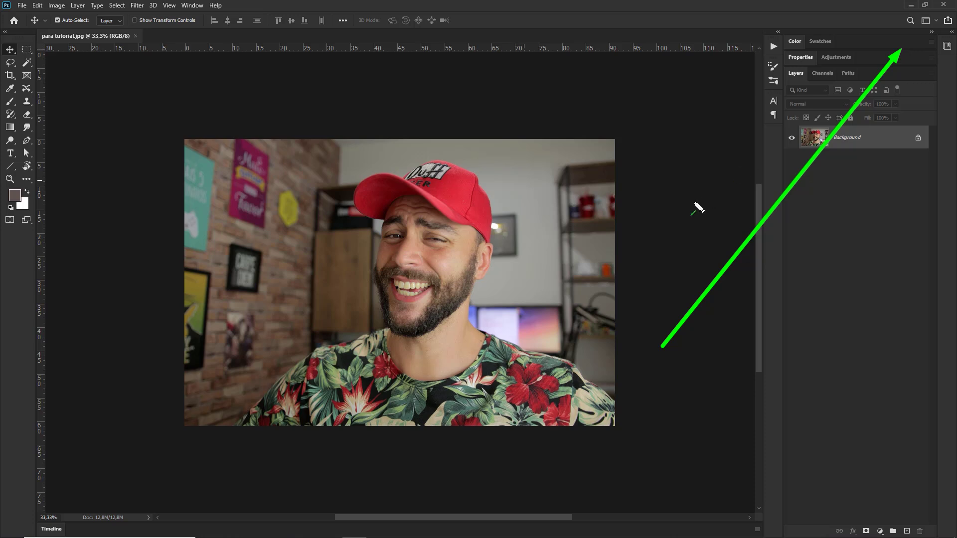
{"action": "key", "text": "z"}
{"action": "left_click", "coordinate": [434, 250]}
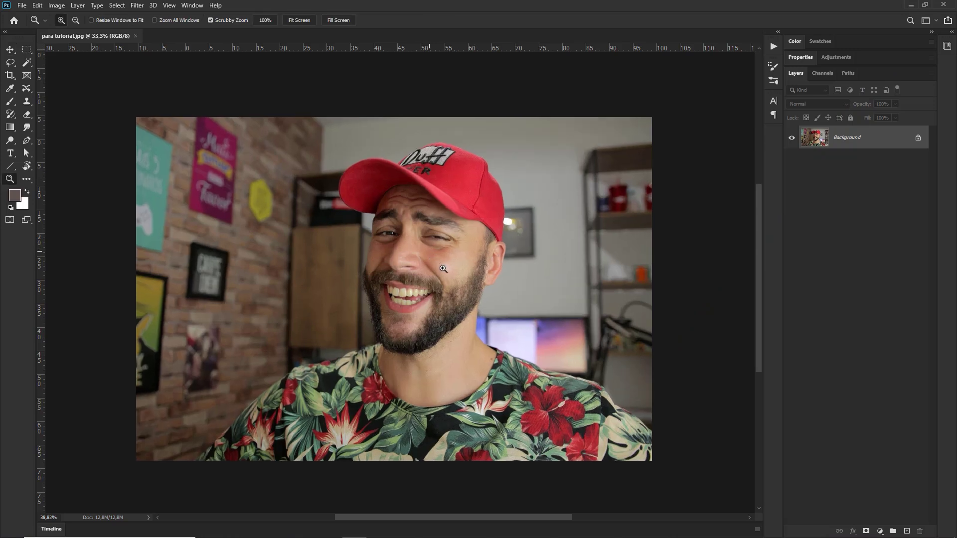
{"action": "key", "text": "ctrl+r"}
{"action": "key", "text": "v"}
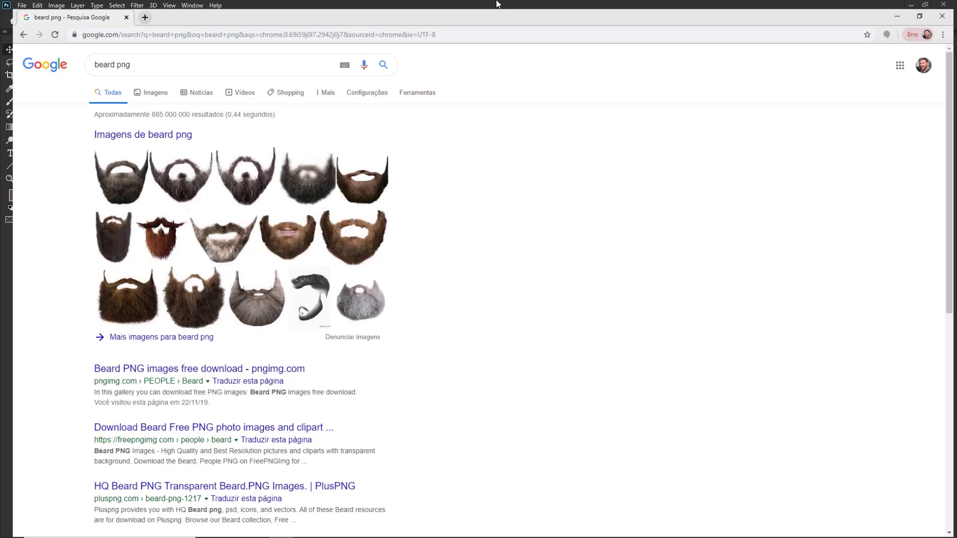
Save the second Google Images beard result as barba.png in the 16 Colocar barba folder
{"action": "left_click", "coordinate": [149, 93]}
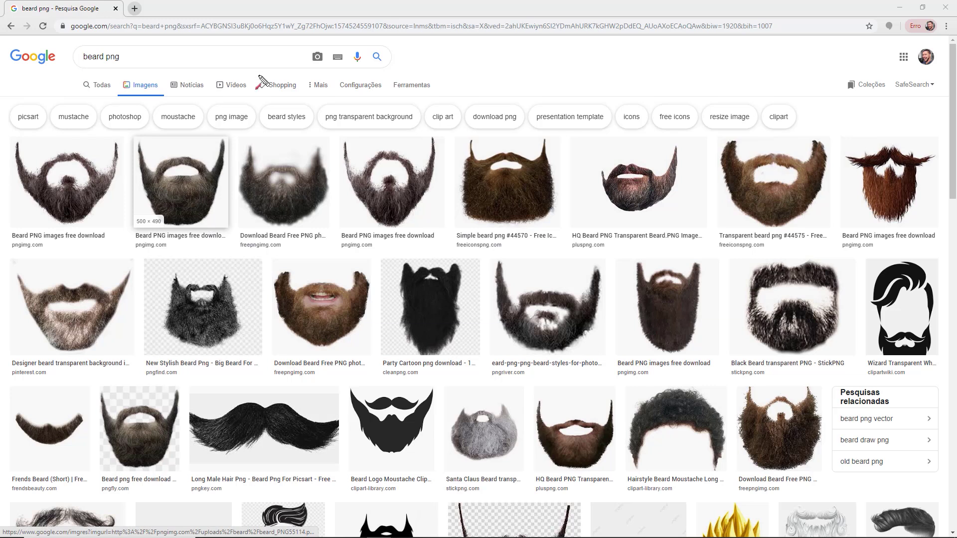
{"action": "left_click_drag", "start_coordinate": [262, 71], "coordinate": [208, 149]}
{"action": "left_click", "coordinate": [196, 161]}
{"action": "right_click", "coordinate": [719, 197]}
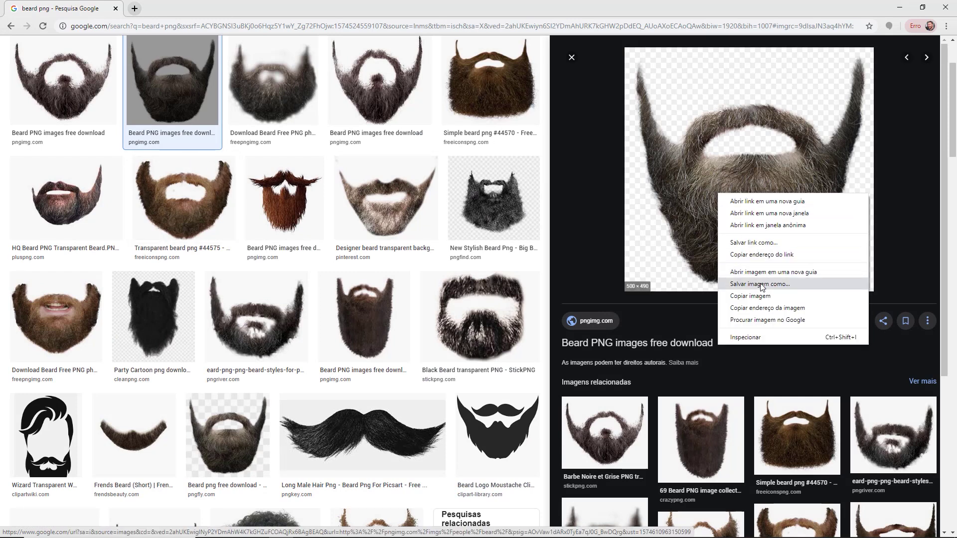
{"action": "left_click", "coordinate": [761, 284]}
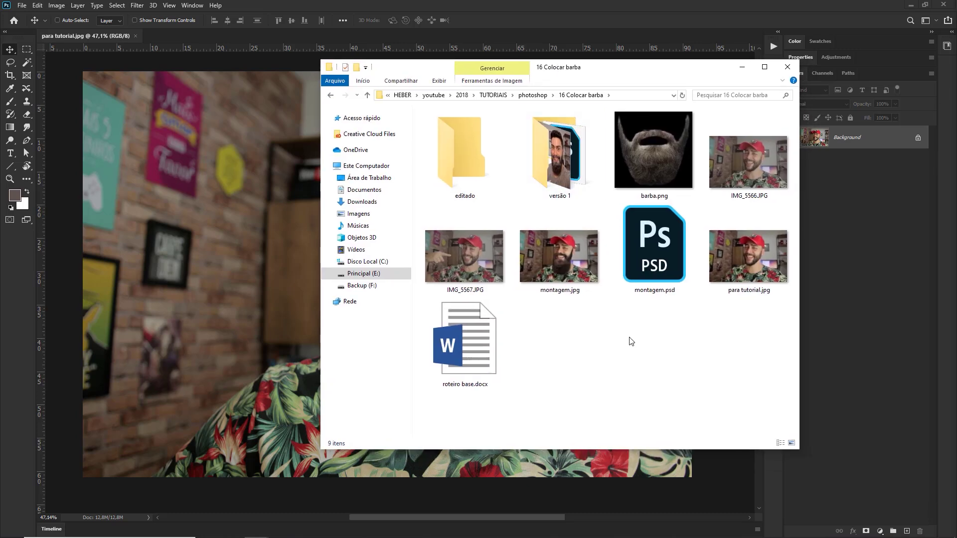
Drag barba.png from Explorer onto the Photoshop portrait to place it as a layer
{"action": "left_click_drag", "start_coordinate": [718, 117], "coordinate": [696, 138]}
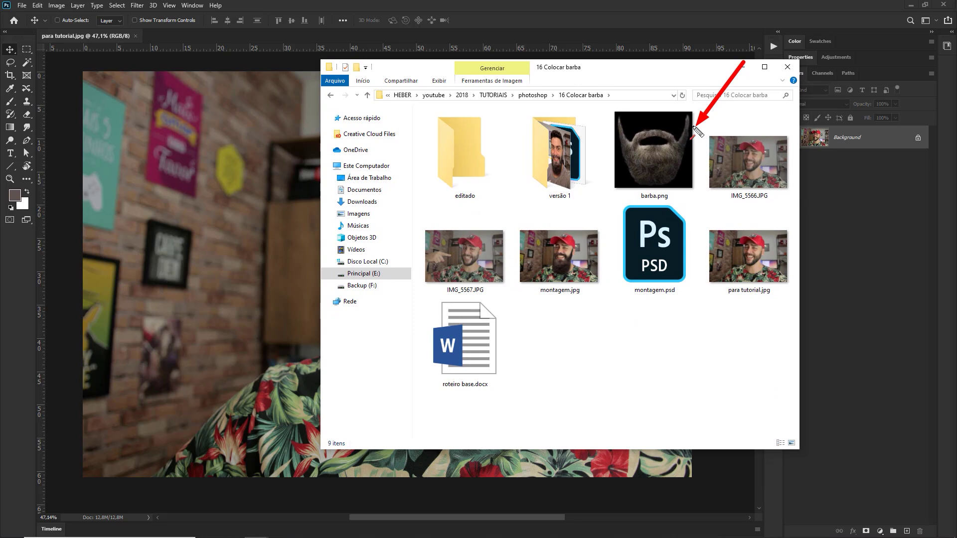
{"action": "left_click", "coordinate": [659, 150]}
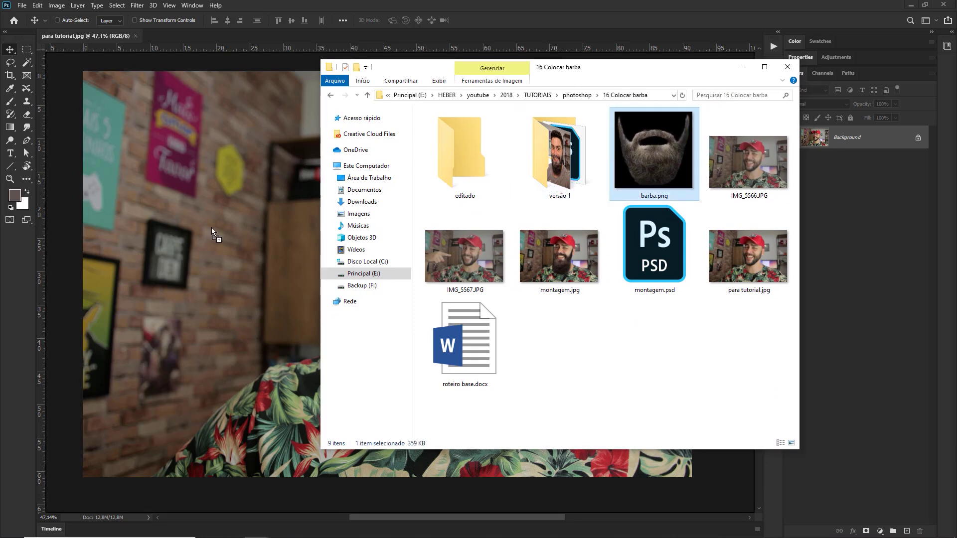
{"action": "left_click_drag", "start_coordinate": [660, 145], "coordinate": [339, 247]}
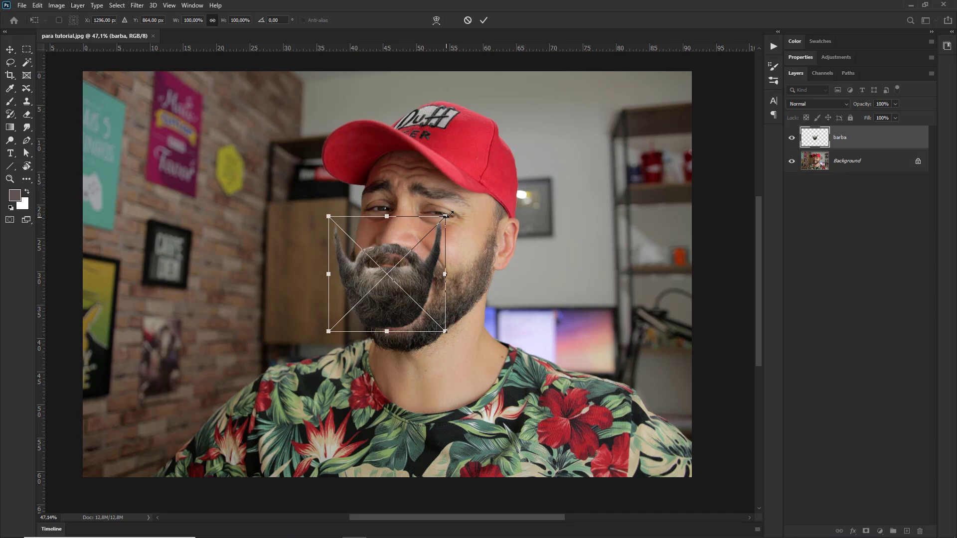
Scale the placed beard to about 170%, position it over the jaw and chin, and commit
{"action": "left_click_drag", "start_coordinate": [448, 215], "coordinate": [534, 122]}
{"action": "left_click_drag", "start_coordinate": [493, 274], "coordinate": [457, 349]}
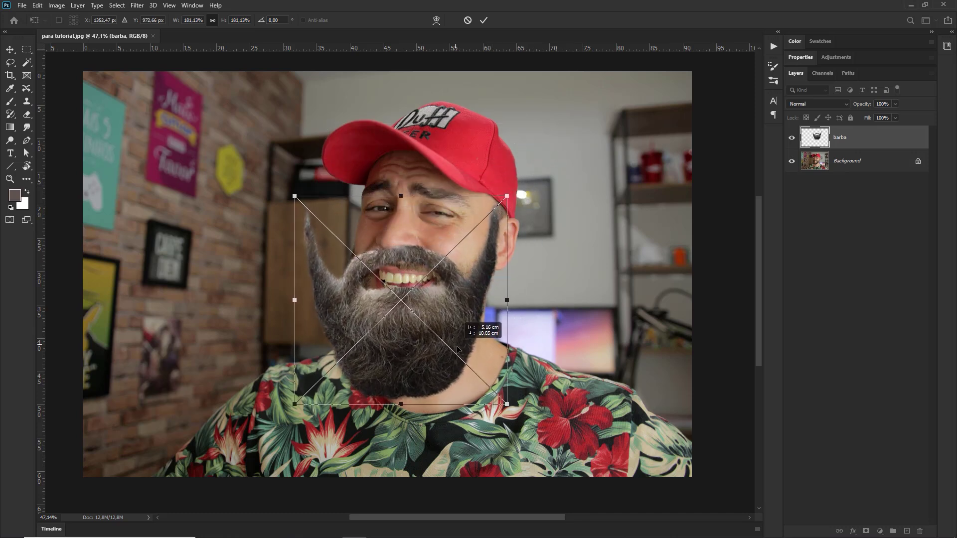
{"action": "left_click_drag", "start_coordinate": [507, 403], "coordinate": [488, 379]}
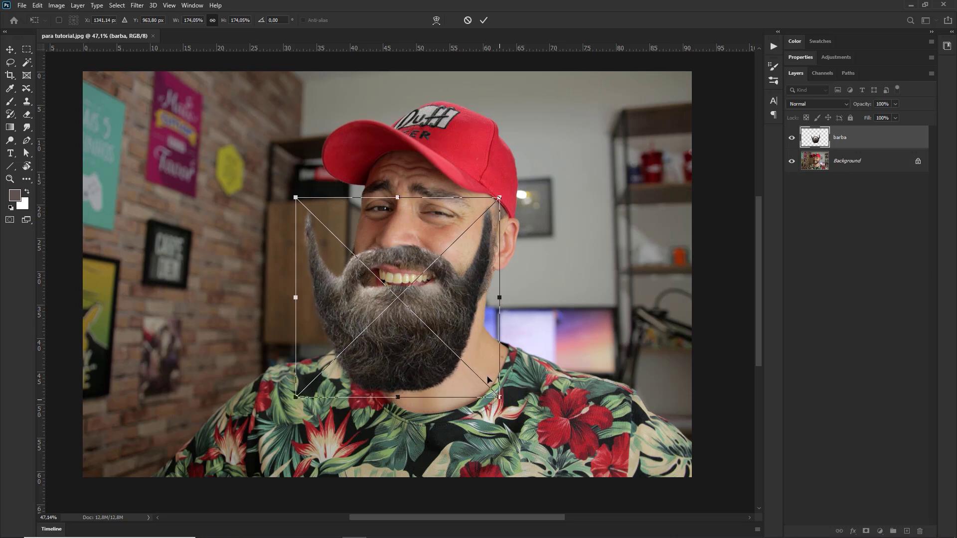
{"action": "left_click_drag", "start_coordinate": [419, 303], "coordinate": [428, 305]}
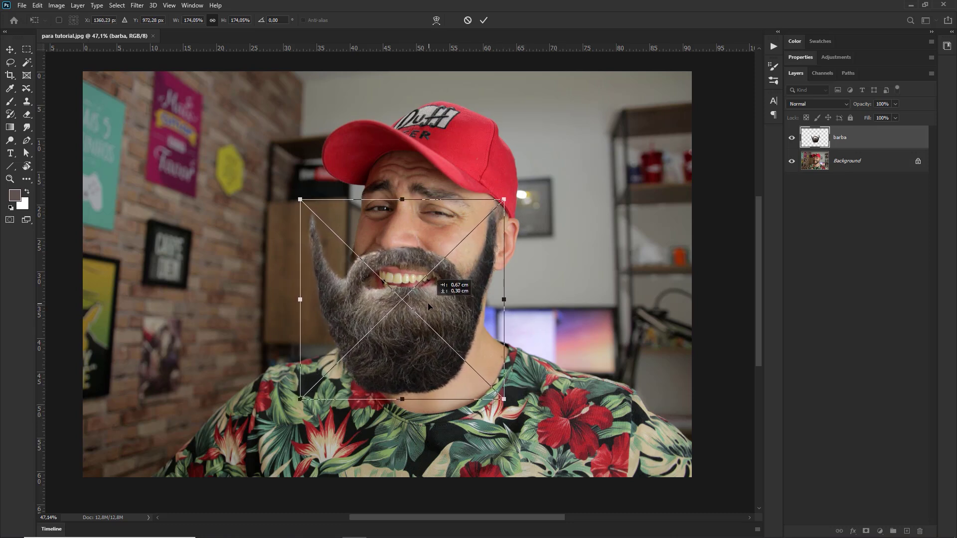
{"action": "left_click_drag", "start_coordinate": [504, 400], "coordinate": [498, 395]}
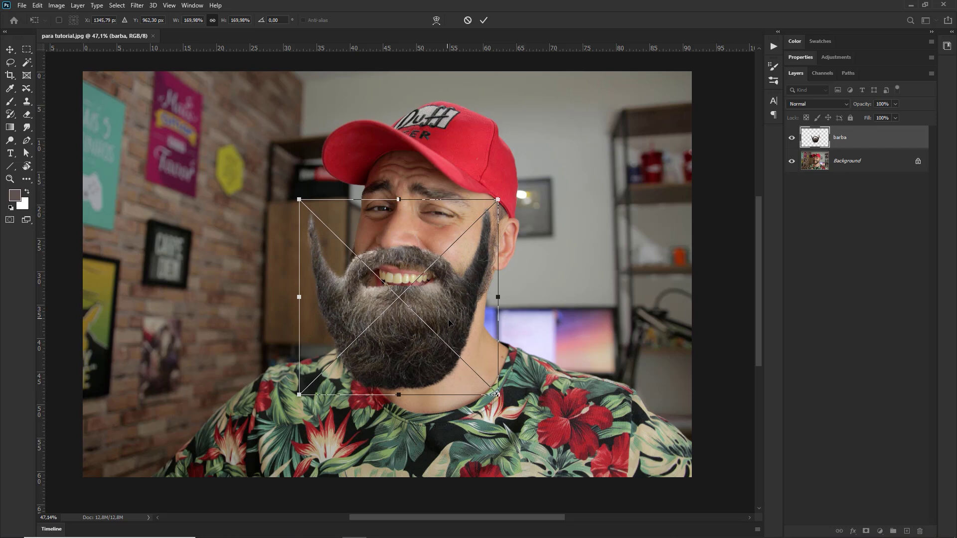
{"action": "left_click_drag", "start_coordinate": [449, 323], "coordinate": [448, 326]}
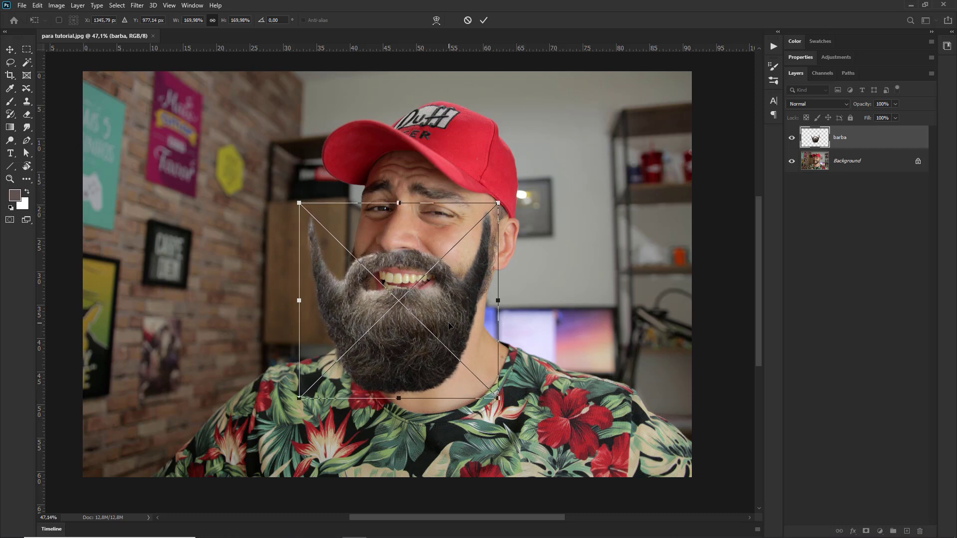
{"action": "key", "text": "Return"}
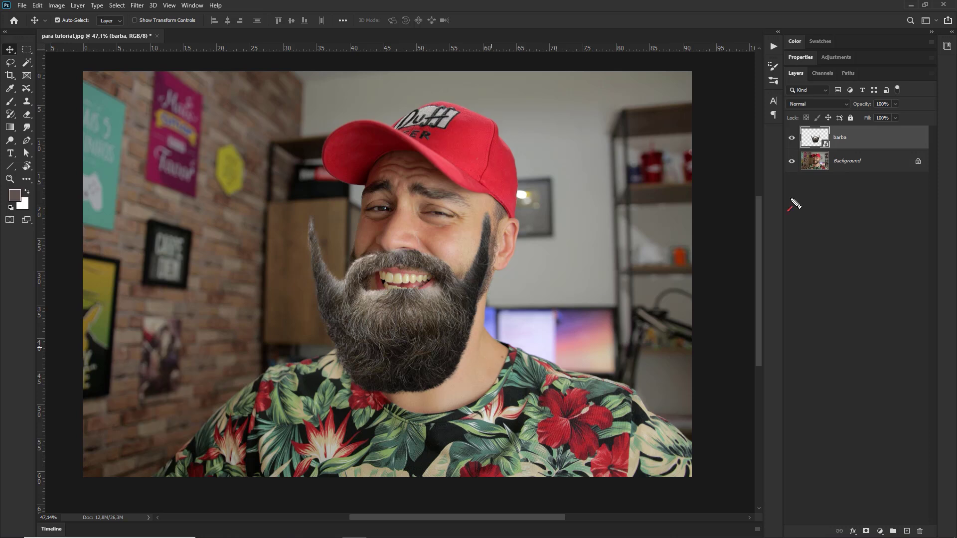
Rasterize the barba layer from its Layers panel context menu
{"action": "mouse_move", "coordinate": [805, 293]}
{"action": "left_mouse_down"}
{"action": "mouse_move", "coordinate": [823, 210]}
{"action": "mouse_move", "coordinate": [803, 83]}
{"action": "mouse_move", "coordinate": [852, 141]}
{"action": "left_mouse_up"}
{"action": "right_click", "coordinate": [846, 139]}
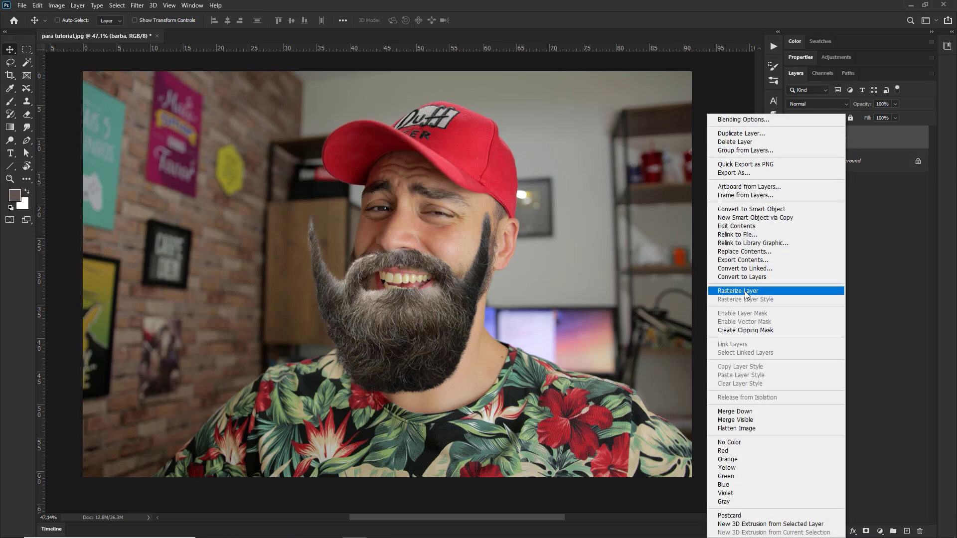
{"action": "left_click", "coordinate": [798, 292]}
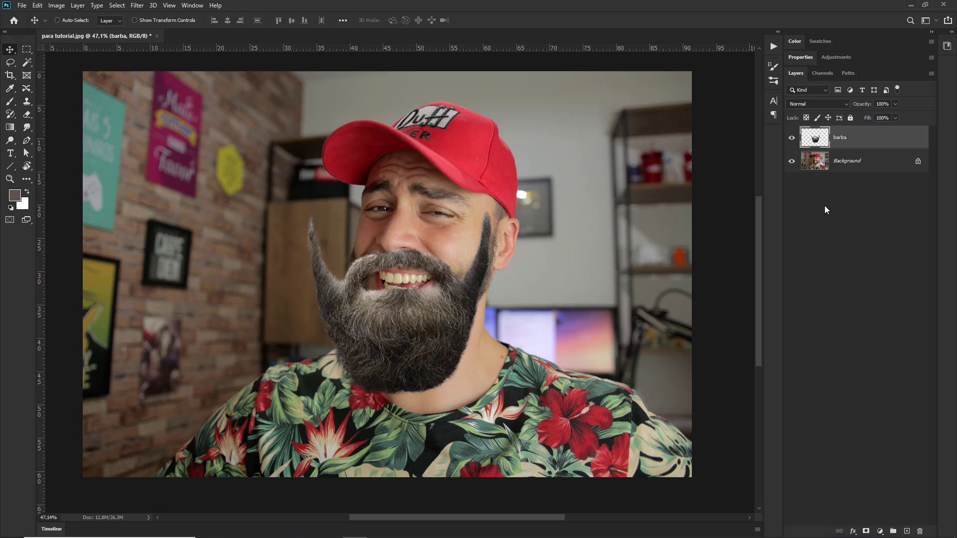
{"action": "key", "text": "ctrl"}
Zoom in on the mouth area and start Free Transform (Ctrl+T) on the barba layer
{"action": "left_click_drag", "start_coordinate": [131, 169], "coordinate": [30, 20]}
{"action": "left_click", "coordinate": [22, 6]}
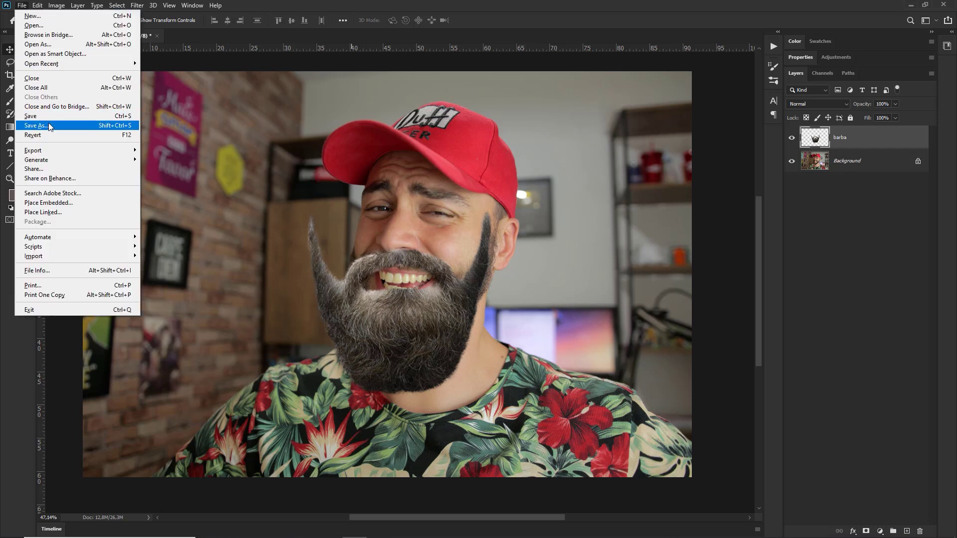
{"action": "left_click", "coordinate": [528, 172]}
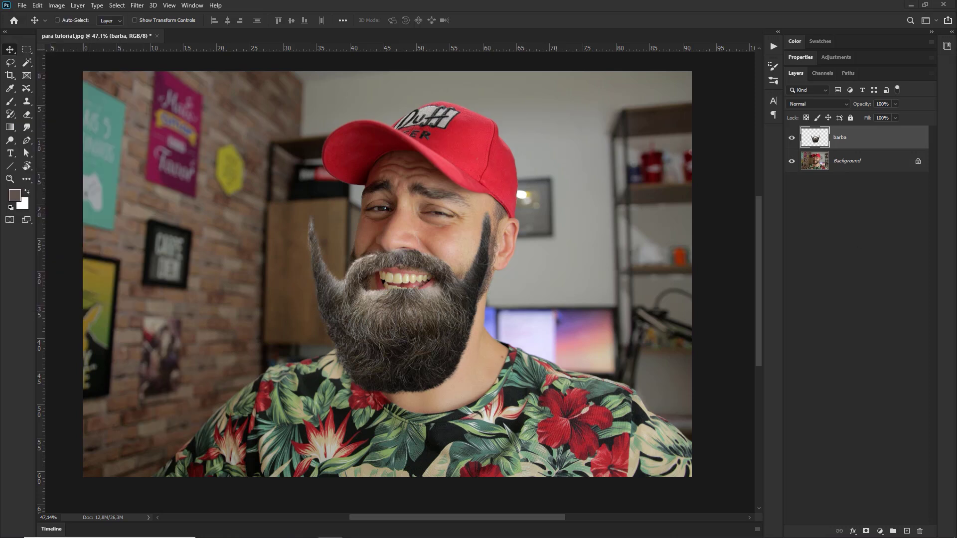
{"action": "scroll", "coordinate": [426, 283], "scroll_direction": "up", "scroll_amount": 2}
{"action": "scroll", "coordinate": [426, 283], "scroll_direction": "up", "scroll_amount": 2}
{"action": "scroll", "coordinate": [426, 283], "scroll_direction": "up", "scroll_amount": 1}
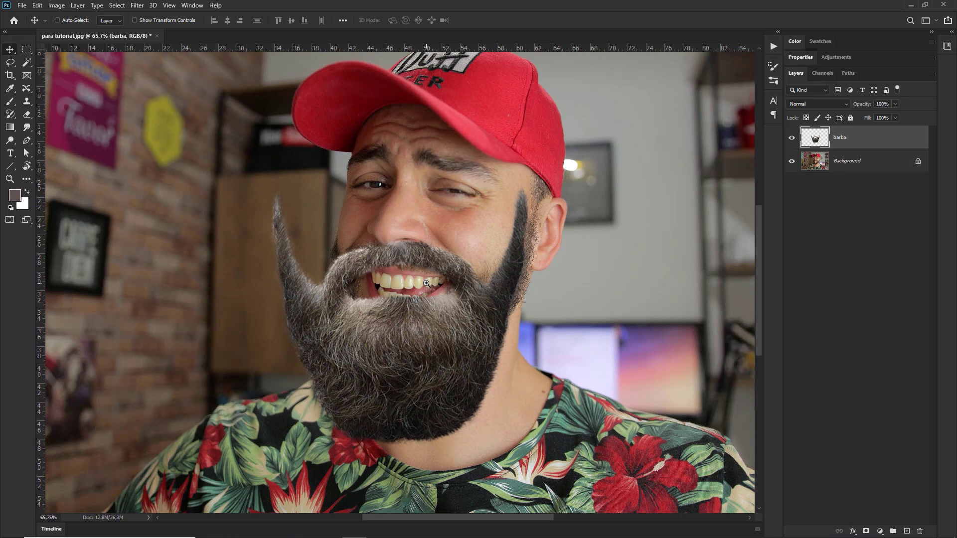
{"action": "key", "text": "ctrl"}
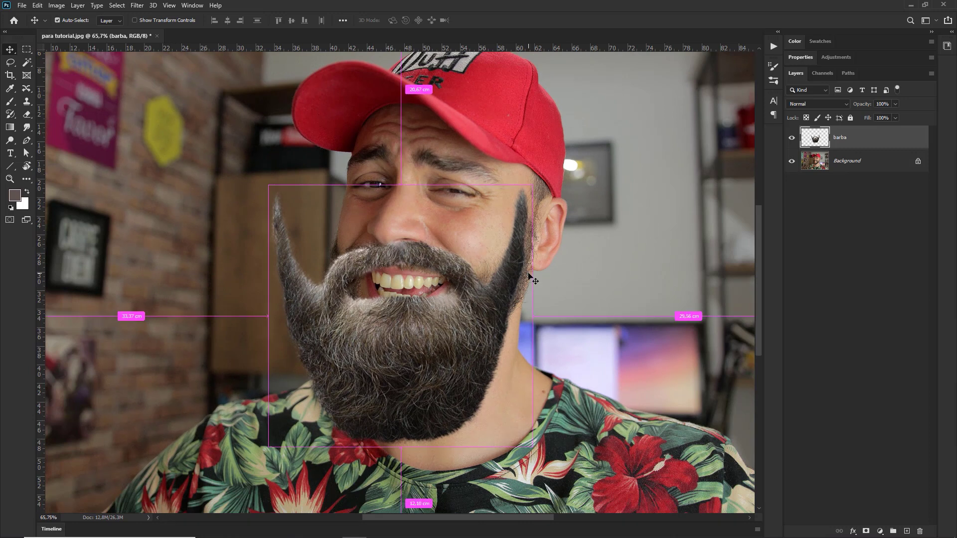
{"action": "key", "text": "ctrl+t"}
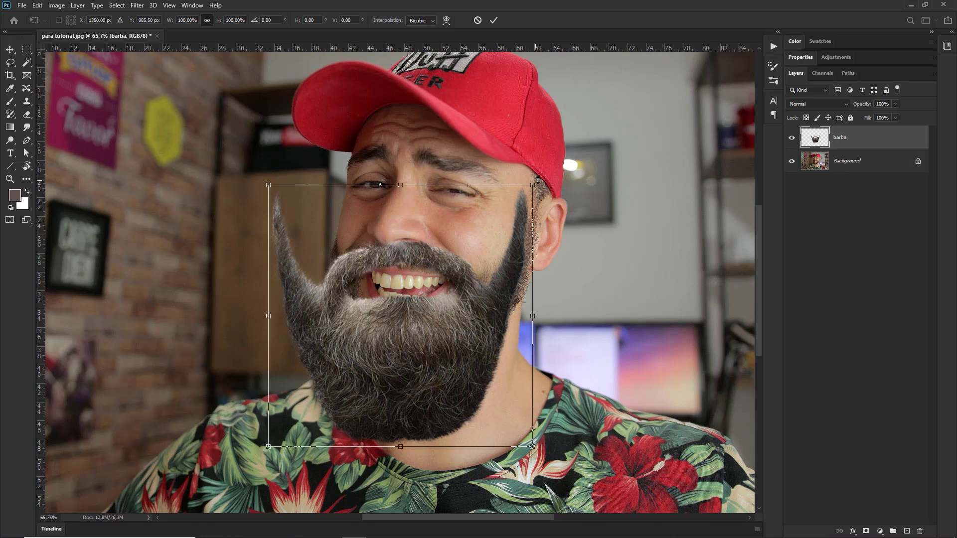
Switch the active transform to Warp mode to show the Custom warp grid over the beard
{"action": "left_click_drag", "start_coordinate": [548, 192], "coordinate": [504, 225]}
{"action": "left_click", "coordinate": [447, 21]}
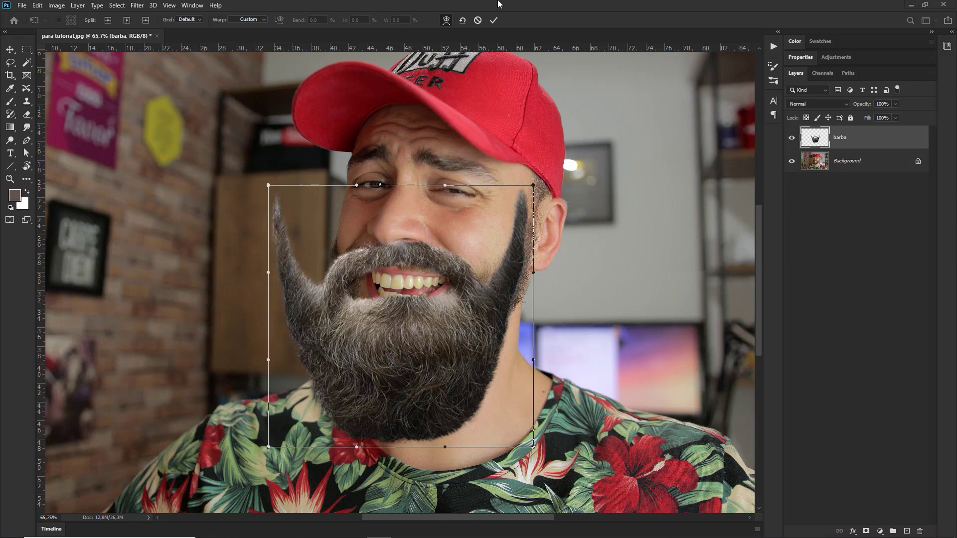
Drag the beard's four warp corners outward and inward to match the cheeks and chin
{"action": "left_click_drag", "start_coordinate": [536, 186], "coordinate": [547, 188]}
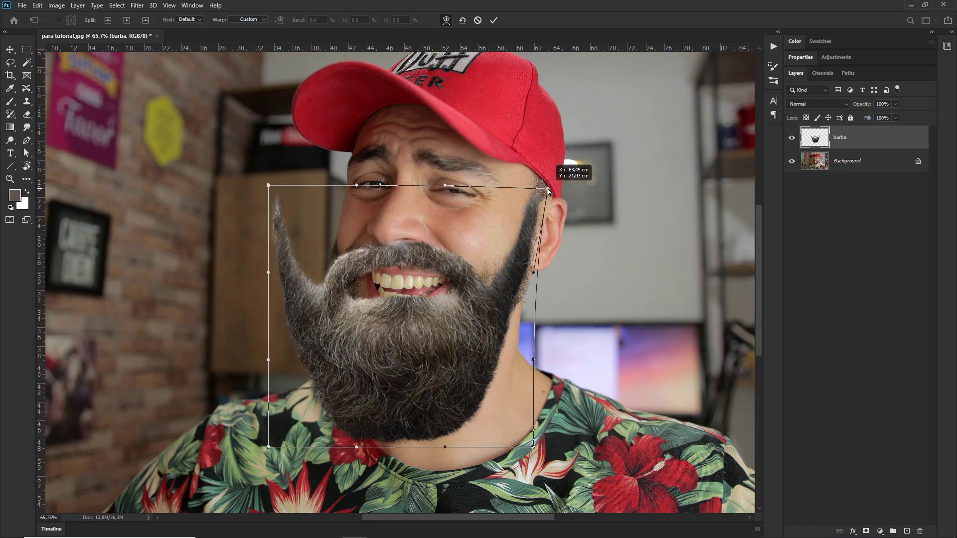
{"action": "left_click_drag", "start_coordinate": [547, 190], "coordinate": [547, 189]}
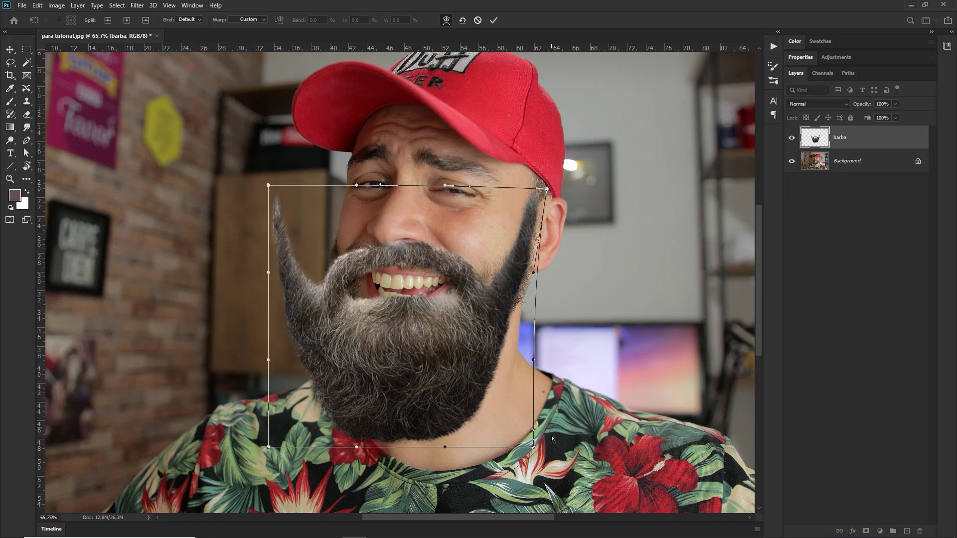
{"action": "left_click_drag", "start_coordinate": [532, 450], "coordinate": [526, 452]}
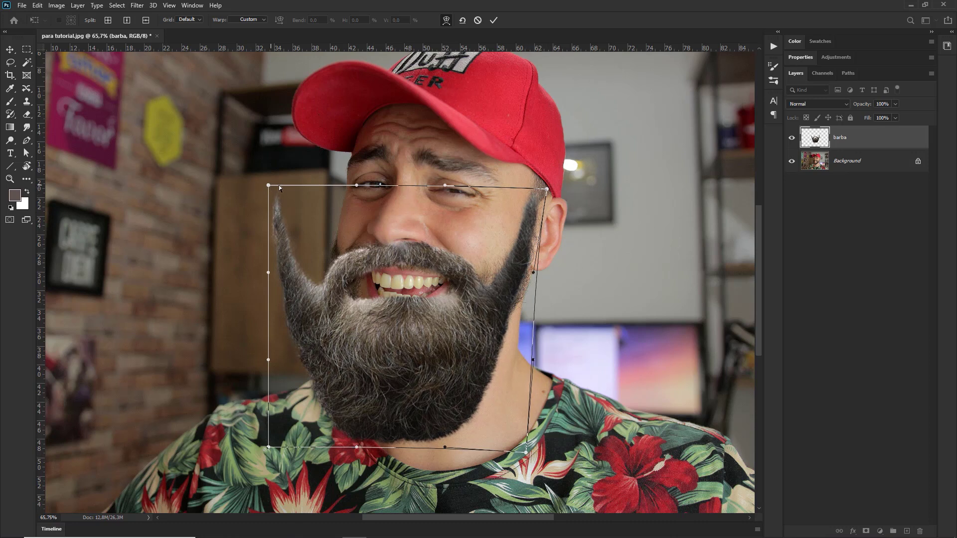
{"action": "left_click_drag", "start_coordinate": [269, 186], "coordinate": [356, 183]}
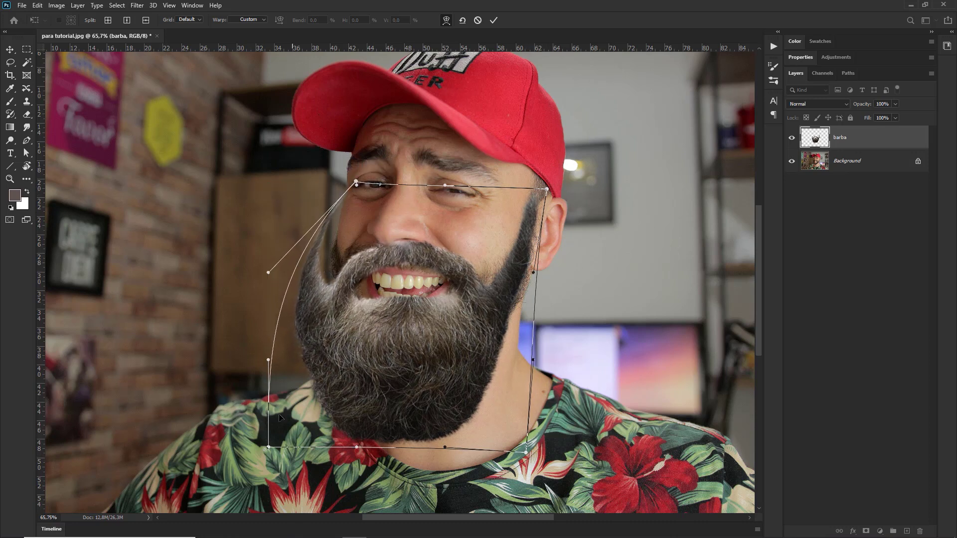
{"action": "left_click_drag", "start_coordinate": [269, 448], "coordinate": [293, 453]}
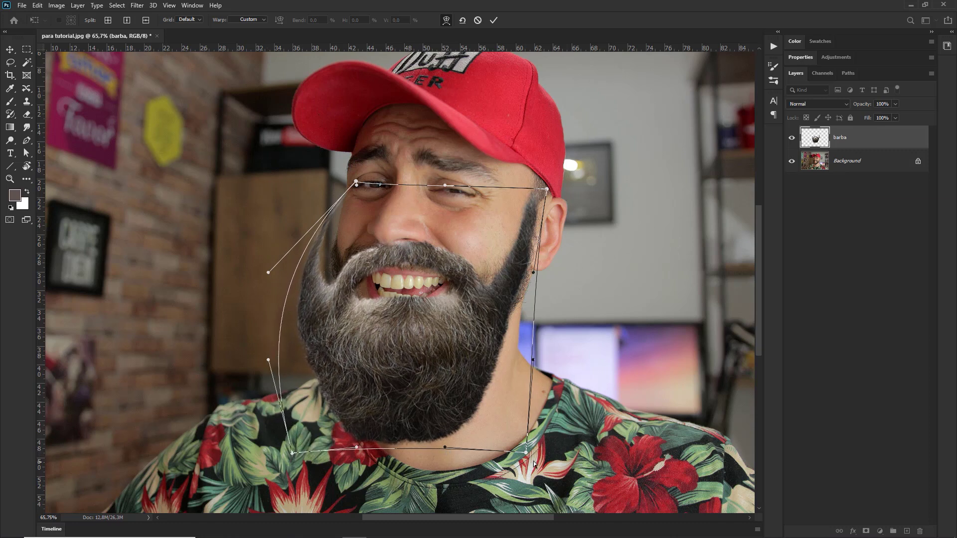
{"action": "left_click_drag", "start_coordinate": [527, 454], "coordinate": [535, 459]}
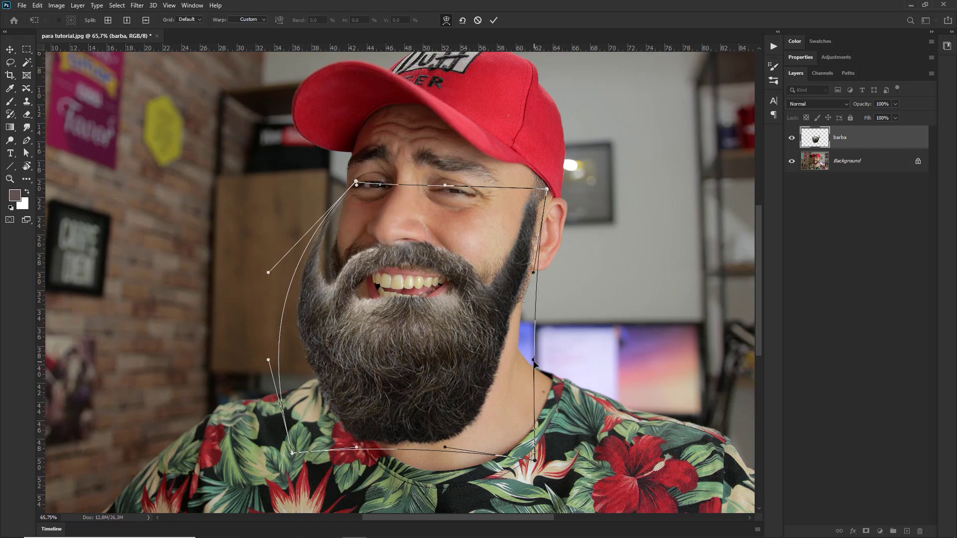
Bend the beard's left and right edges to follow the jawline and apply the warp
{"action": "left_click_drag", "start_coordinate": [534, 360], "coordinate": [575, 368]}
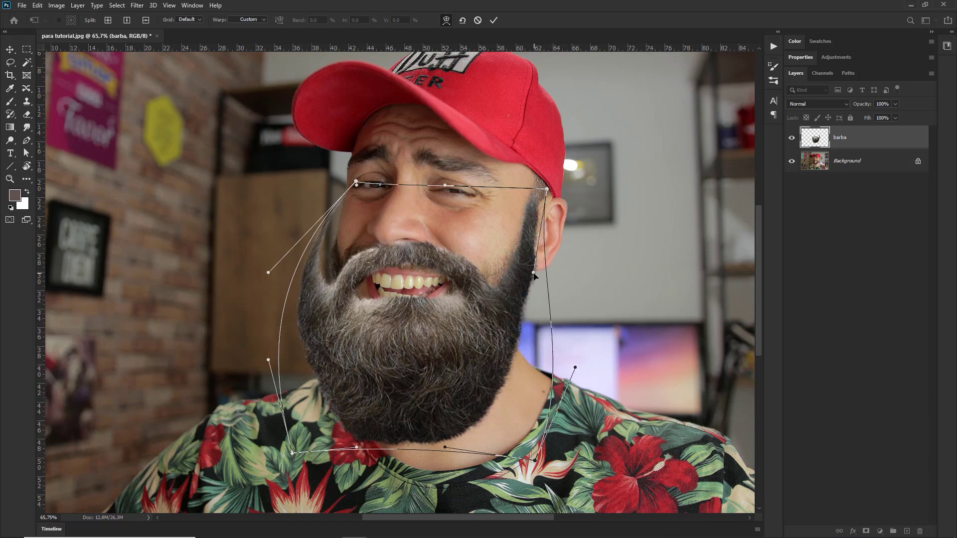
{"action": "left_click_drag", "start_coordinate": [533, 273], "coordinate": [539, 270]}
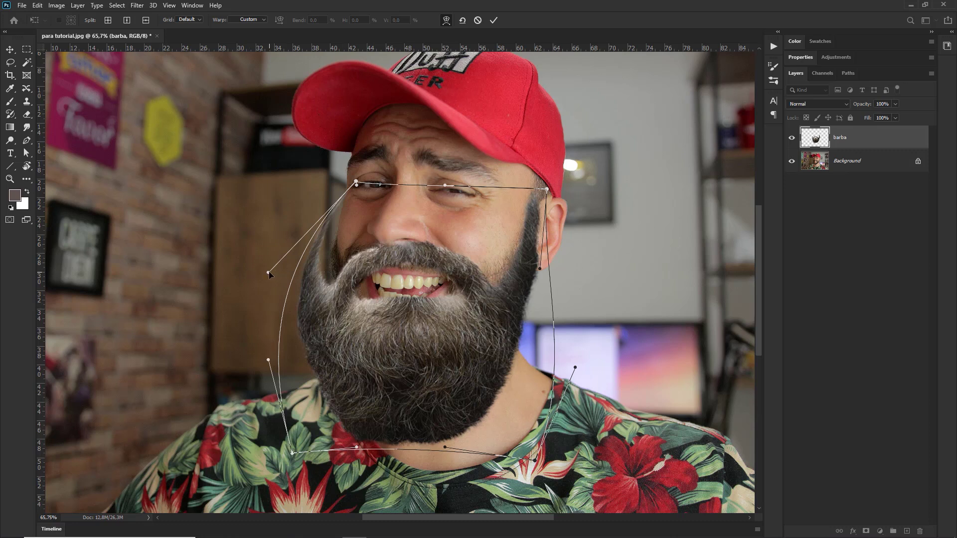
{"action": "left_click_drag", "start_coordinate": [268, 274], "coordinate": [316, 254]}
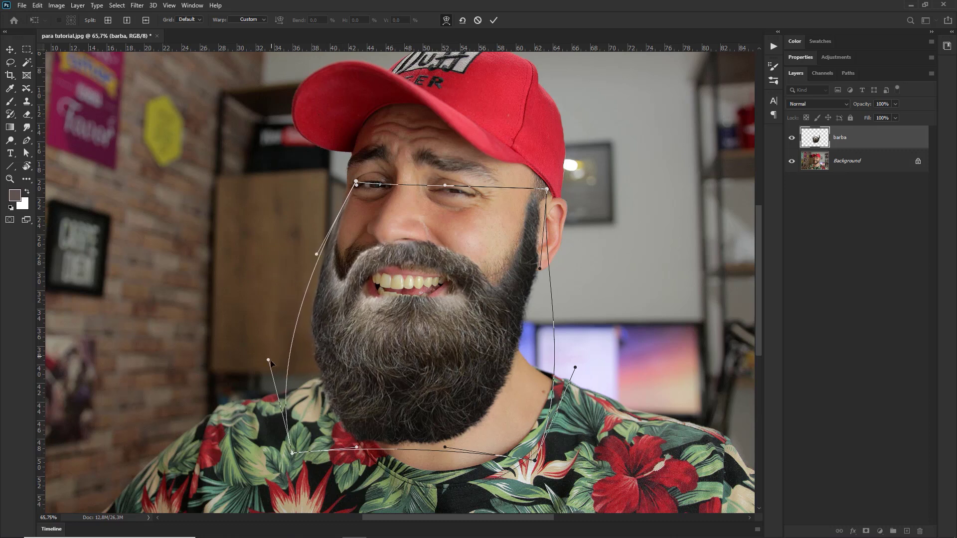
{"action": "left_click_drag", "start_coordinate": [268, 360], "coordinate": [300, 342]}
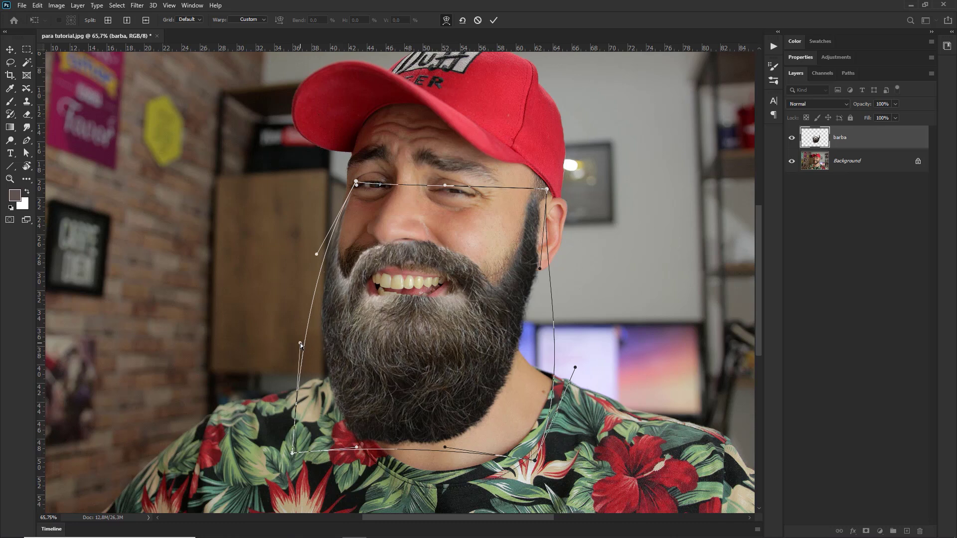
{"action": "right_click", "coordinate": [296, 342]}
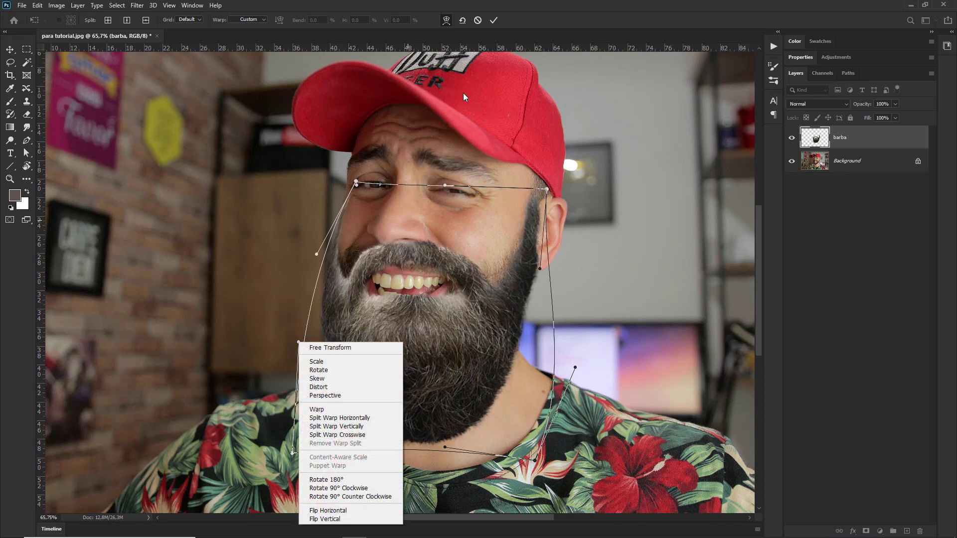
{"action": "left_click", "coordinate": [520, 5]}
{"action": "left_click_drag", "start_coordinate": [299, 343], "coordinate": [295, 345]}
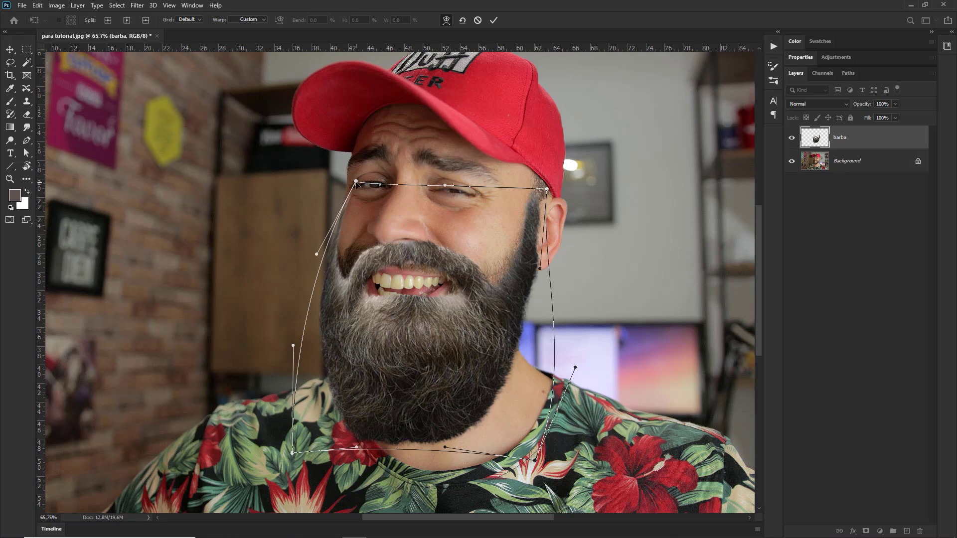
{"action": "left_click_drag", "start_coordinate": [355, 181], "coordinate": [351, 180]}
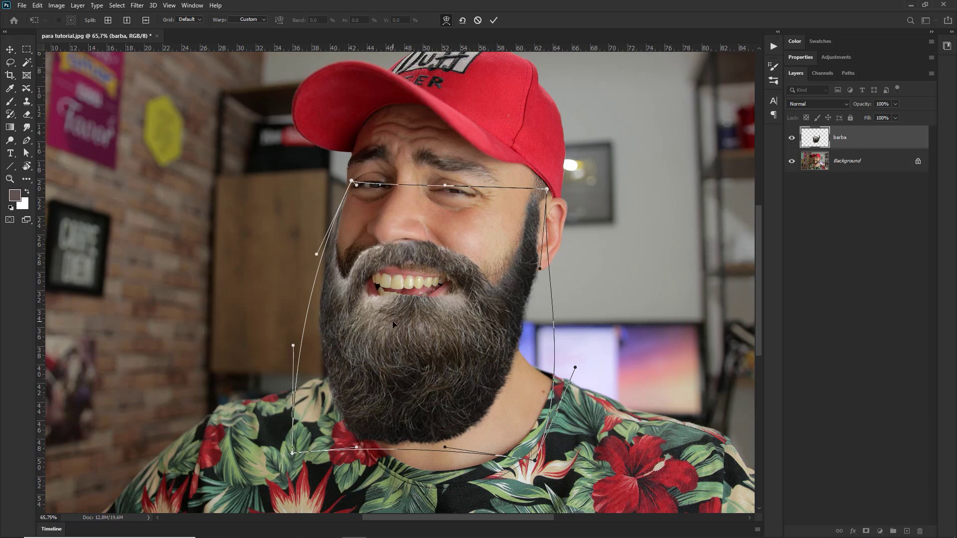
{"action": "key", "text": "Return"}
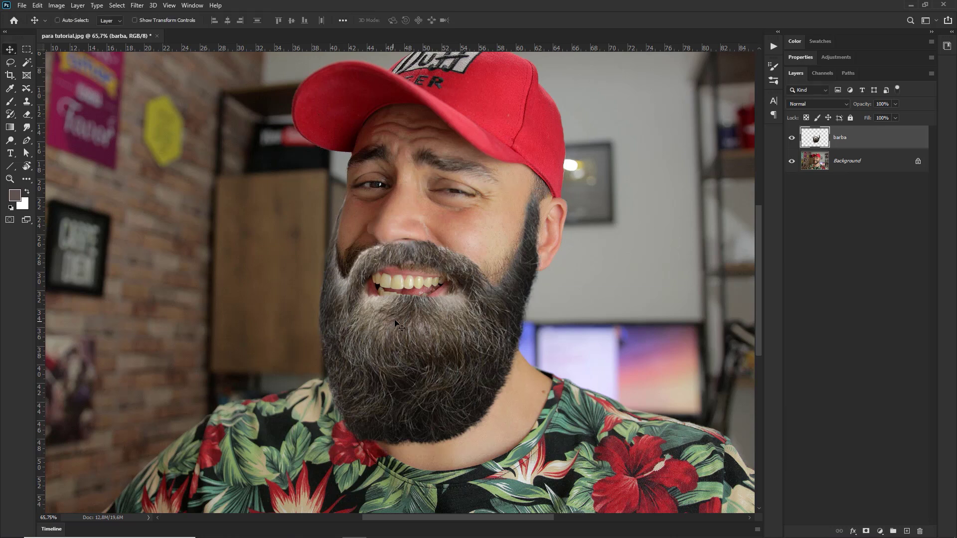
Undo the beard warp with Ctrl+Z and zoom out to see more of the portrait
{"action": "key", "text": "ctrl+z"}
{"action": "scroll", "coordinate": [459, 248], "scroll_direction": "down", "scroll_amount": 1}
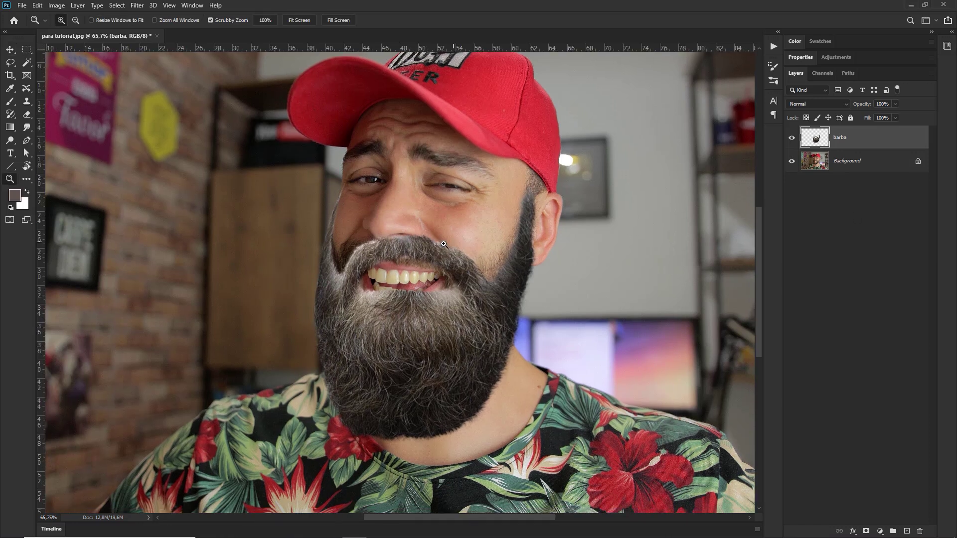
{"action": "scroll", "coordinate": [442, 244], "scroll_direction": "down", "scroll_amount": 1}
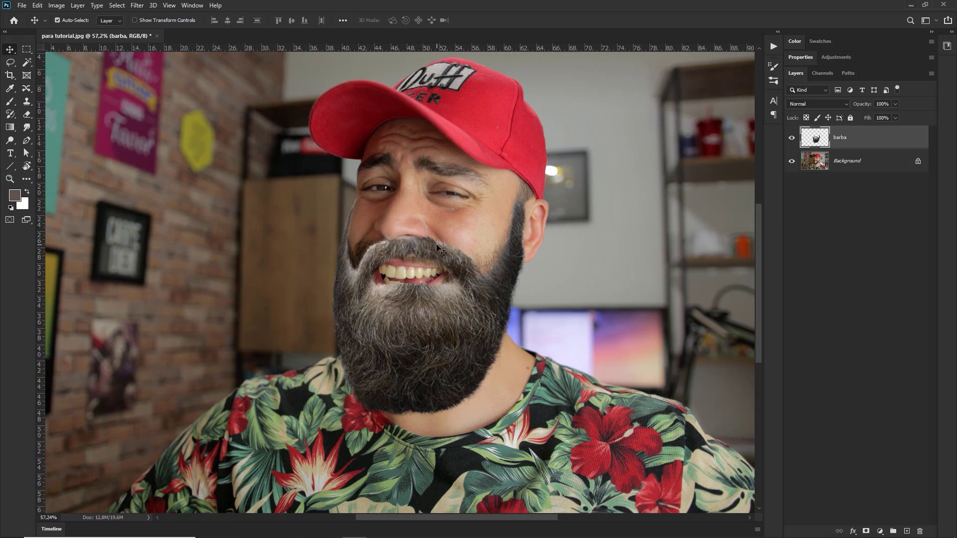
{"action": "left_click", "coordinate": [135, 6]}
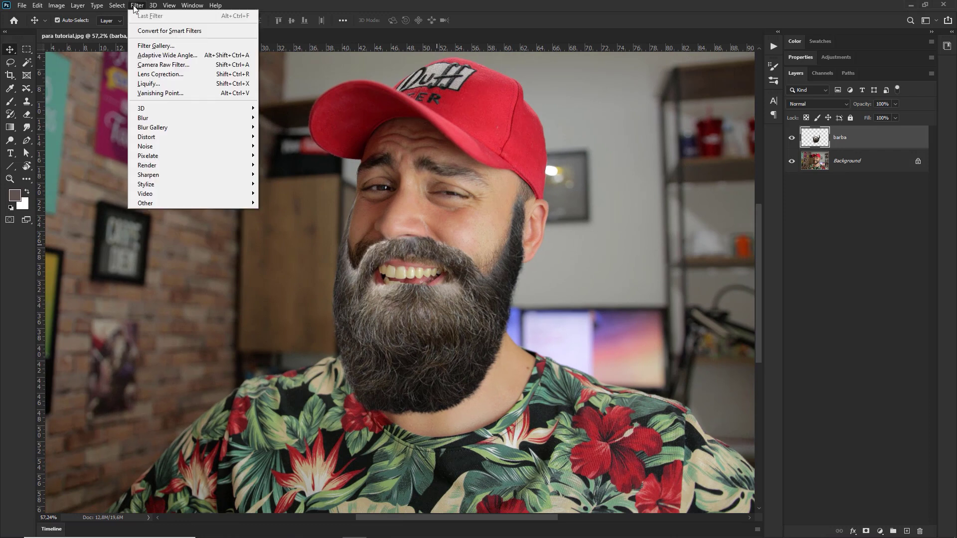
Open Liquify on the beard layer and show the Background layer as its backdrop
{"action": "left_click", "coordinate": [160, 84]}
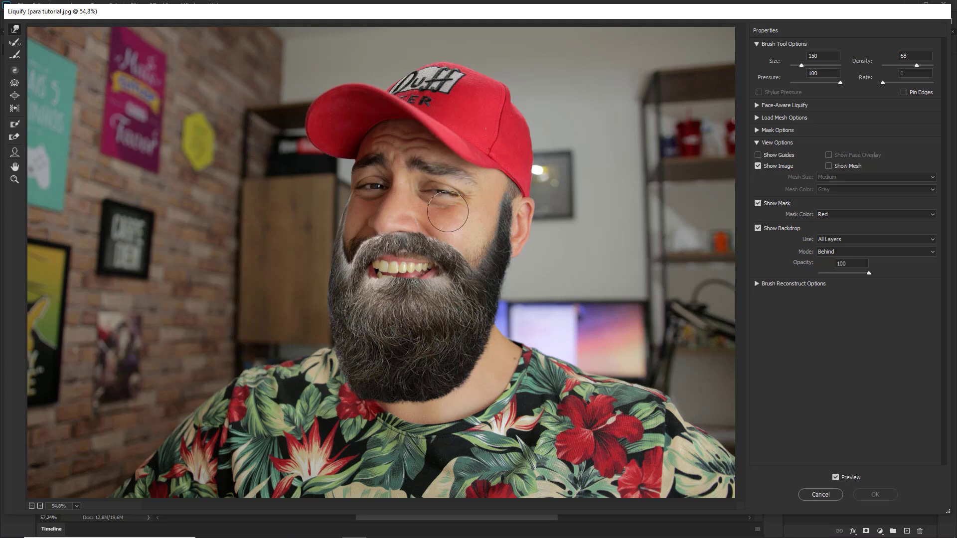
{"action": "key", "text": "alt"}
{"action": "left_click_drag", "start_coordinate": [664, 125], "coordinate": [772, 38]}
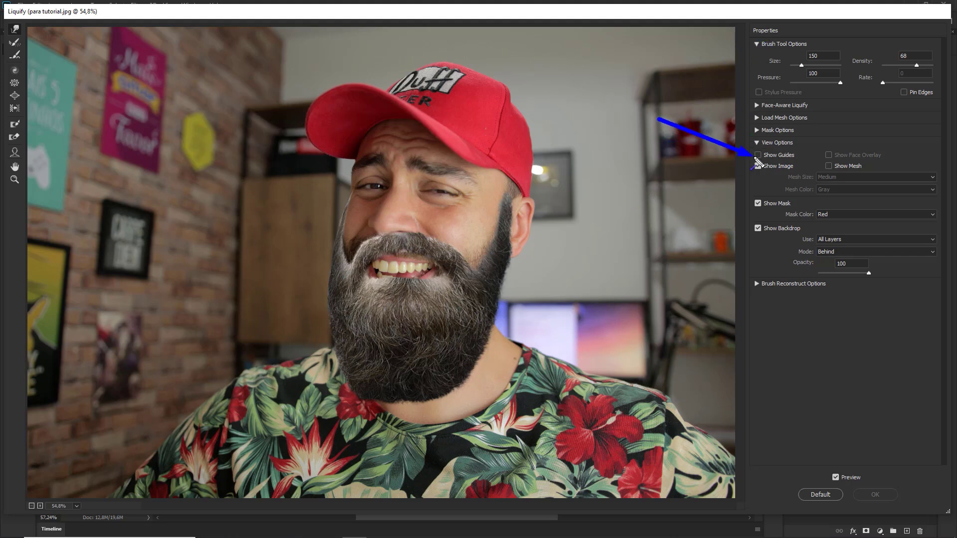
{"action": "left_click_drag", "start_coordinate": [693, 81], "coordinate": [784, 141]}
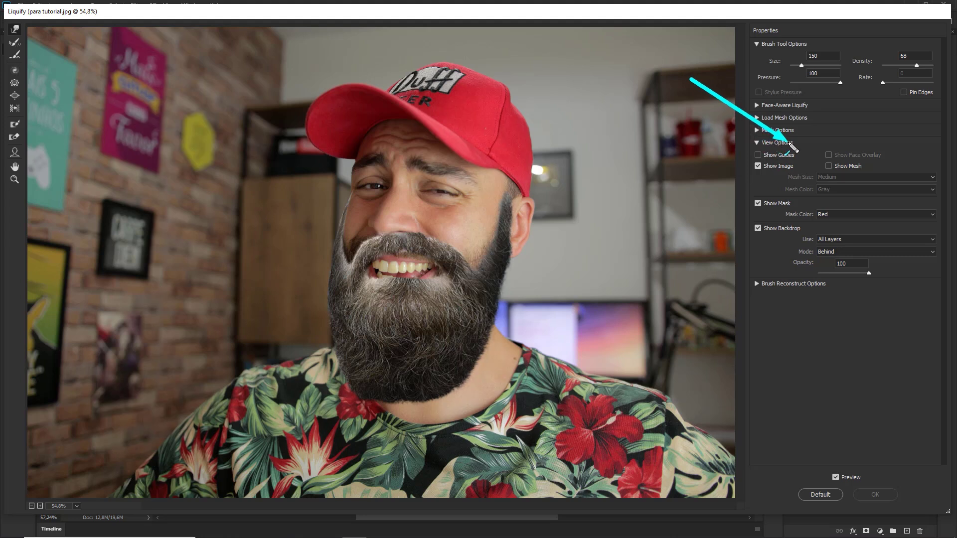
{"action": "mouse_move", "coordinate": [792, 146]}
{"action": "left_mouse_down"}
{"action": "mouse_move", "coordinate": [773, 239]}
{"action": "mouse_move", "coordinate": [820, 243]}
{"action": "left_mouse_up"}
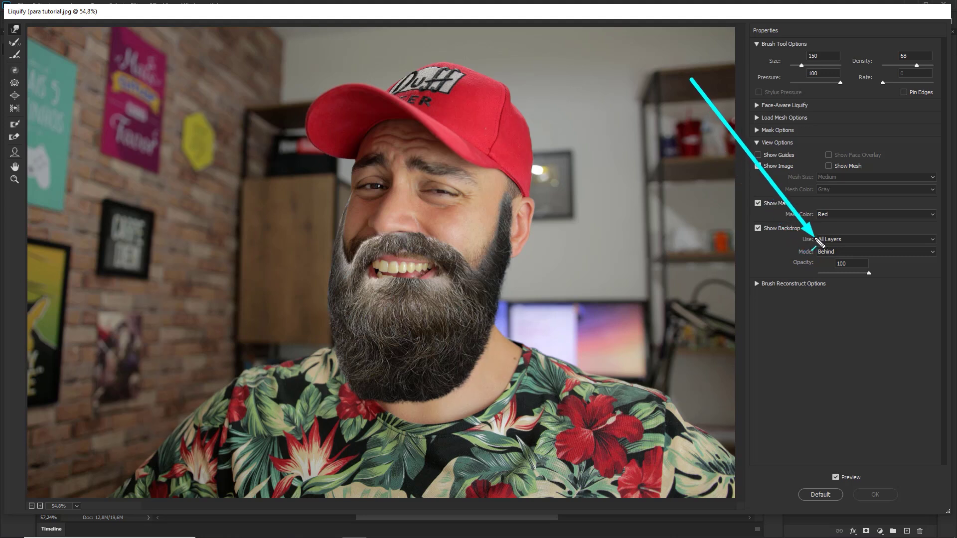
{"action": "key", "text": "Escape"}
{"action": "left_click", "coordinate": [835, 241]}
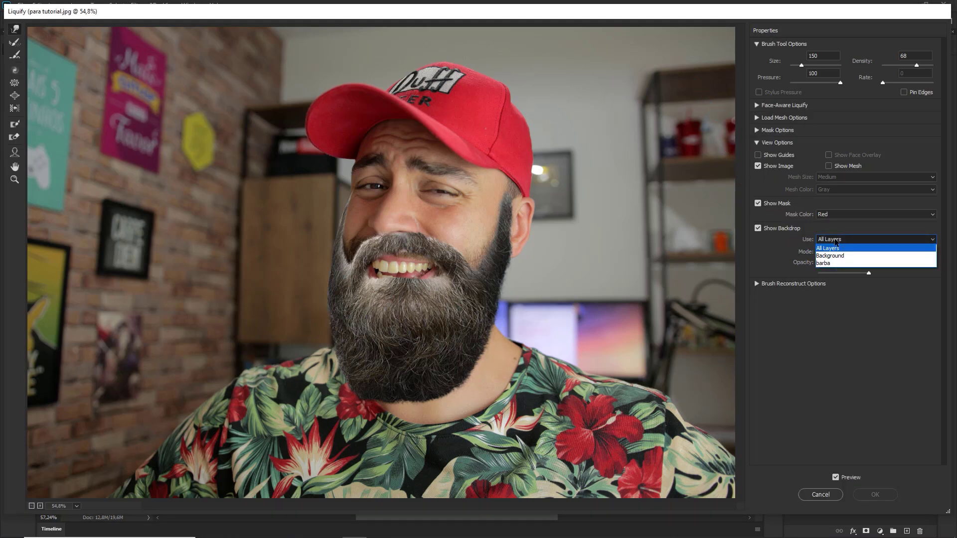
{"action": "left_click", "coordinate": [827, 255]}
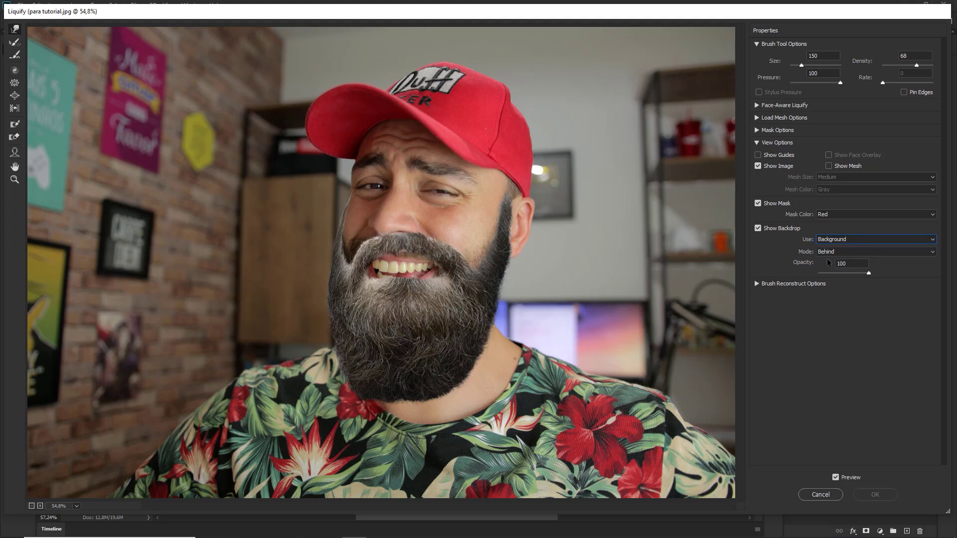
{"action": "left_click_drag", "start_coordinate": [868, 148], "coordinate": [843, 232]}
Enlarge the Forward Warp brush to 400 and push the beard's upper edges downward
{"action": "key", "text": "alt"}
{"action": "key", "text": "bracketright"}
{"action": "key", "text": "bracketright"}
{"action": "key", "text": "bracketright"}
{"action": "key", "text": "alt"}
{"action": "mouse_move", "coordinate": [607, 117]}
{"action": "left_mouse_down"}
{"action": "mouse_move", "coordinate": [567, 117]}
{"action": "mouse_move", "coordinate": [612, 202]}
{"action": "left_mouse_up"}
{"action": "mouse_move", "coordinate": [659, 115]}
{"action": "left_mouse_down"}
{"action": "mouse_move", "coordinate": [693, 211]}
{"action": "mouse_move", "coordinate": [642, 206]}
{"action": "left_mouse_up"}
Shrink the warp brush to about 250 and zoom the preview in on the face
{"action": "key", "text": "bracketleft"}
{"action": "key", "text": "bracketleft"}
{"action": "key", "text": "ctrl+minus"}
{"action": "key", "text": "ctrl+plus"}
{"action": "key", "text": "ctrl+plus"}
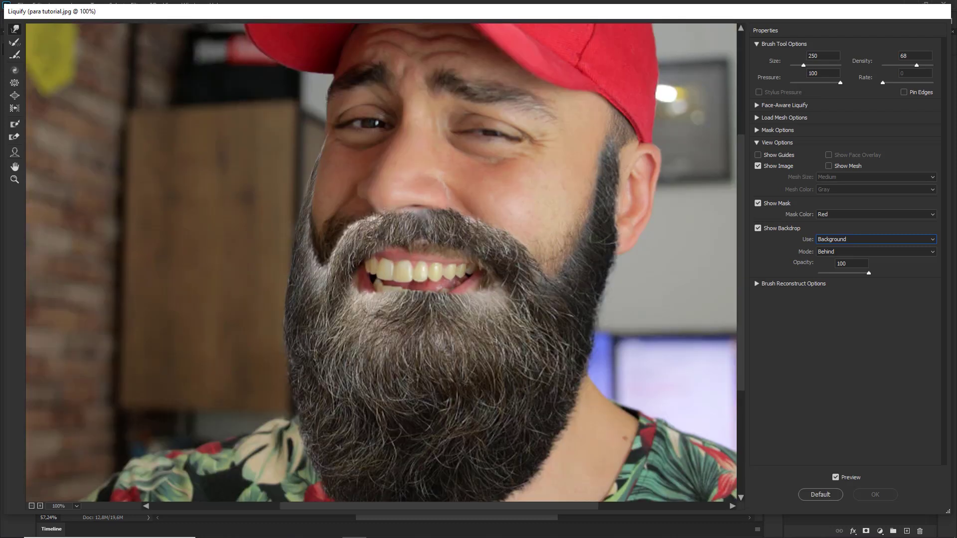
{"action": "key", "text": "ctrl+minus"}
{"action": "left_click_drag", "start_coordinate": [453, 238], "coordinate": [443, 239]}
{"action": "scroll", "coordinate": [451, 237], "scroll_direction": "up", "scroll_amount": 1, "text": "alt"}
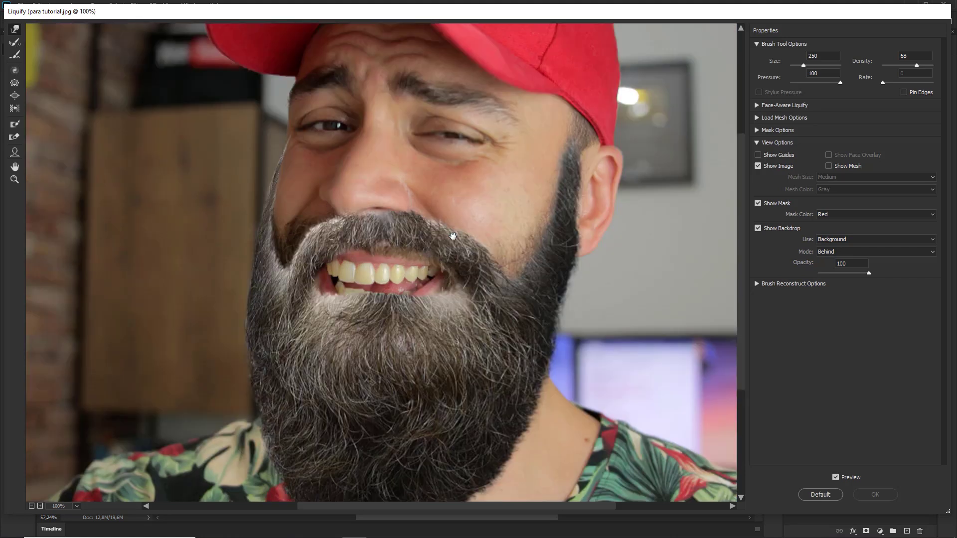
{"action": "scroll", "coordinate": [451, 237], "scroll_direction": "down", "scroll_amount": 1, "text": "alt"}
{"action": "scroll", "coordinate": [452, 236], "scroll_direction": "up", "scroll_amount": 1, "text": "alt"}
{"action": "scroll", "coordinate": [452, 237], "scroll_direction": "down", "scroll_amount": 1, "text": "alt"}
{"action": "scroll", "coordinate": [455, 237], "scroll_direction": "up", "scroll_amount": 1, "text": "alt"}
{"action": "scroll", "coordinate": [458, 237], "scroll_direction": "down", "scroll_amount": 1, "text": "alt"}
{"action": "left_click_drag", "start_coordinate": [459, 238], "coordinate": [467, 241]}
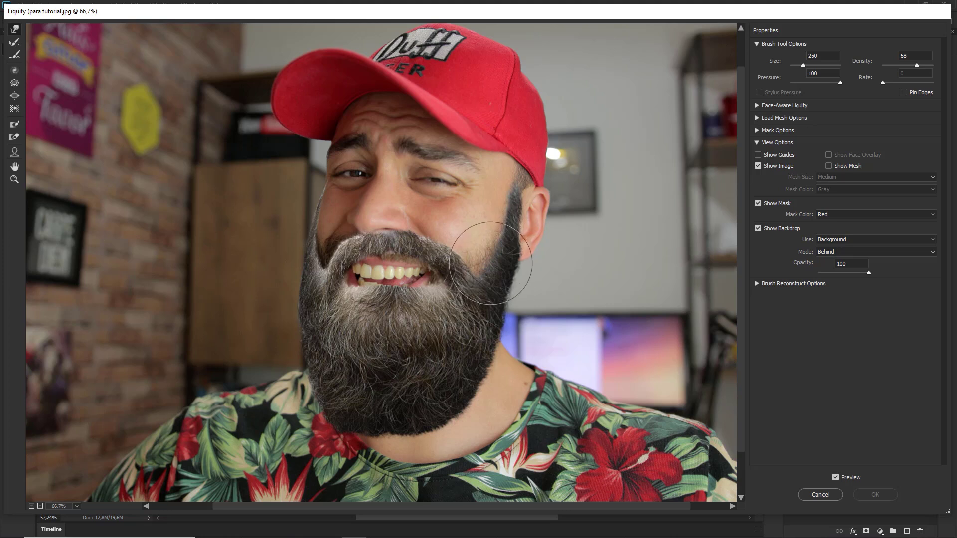
Push the beard edge beside the ear outward and the beard under the mouth downward
{"action": "mouse_move", "coordinate": [518, 229]}
{"action": "left_mouse_down"}
{"action": "mouse_move", "coordinate": [505, 342]}
{"action": "mouse_move", "coordinate": [469, 406]}
{"action": "mouse_move", "coordinate": [343, 419]}
{"action": "left_mouse_up"}
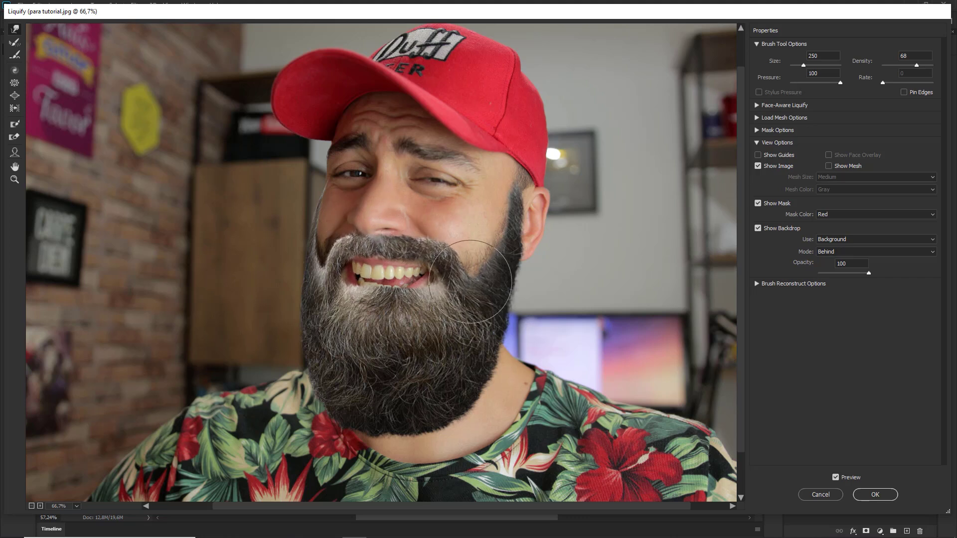
{"action": "left_click_drag", "start_coordinate": [389, 299], "coordinate": [381, 305]}
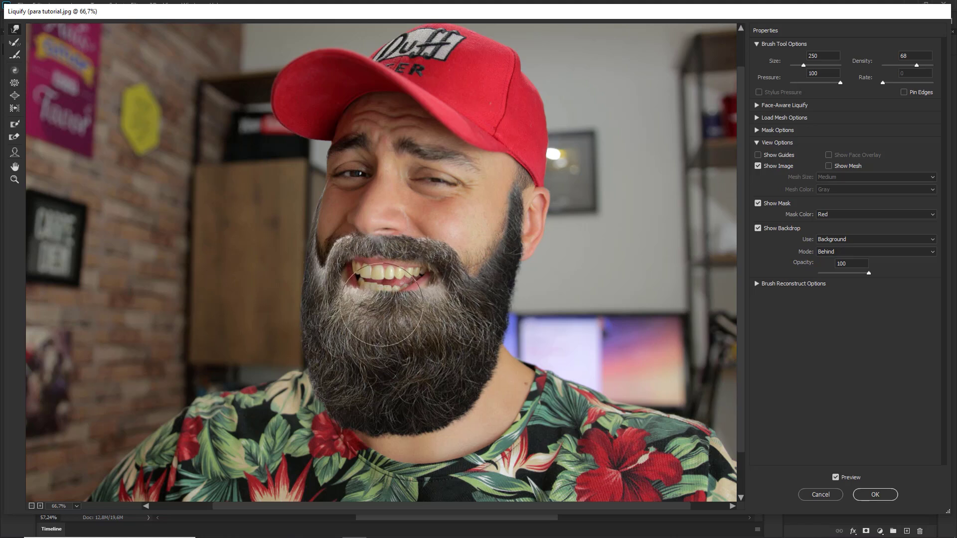
{"action": "left_click_drag", "start_coordinate": [397, 310], "coordinate": [391, 339]}
Reshape the beard around the lower lip with a 175–200 warp brush
{"action": "key", "text": "bracketleft"}
{"action": "key", "text": "bracketleft"}
{"action": "scroll", "coordinate": [381, 297], "scroll_direction": "up", "scroll_amount": 1}
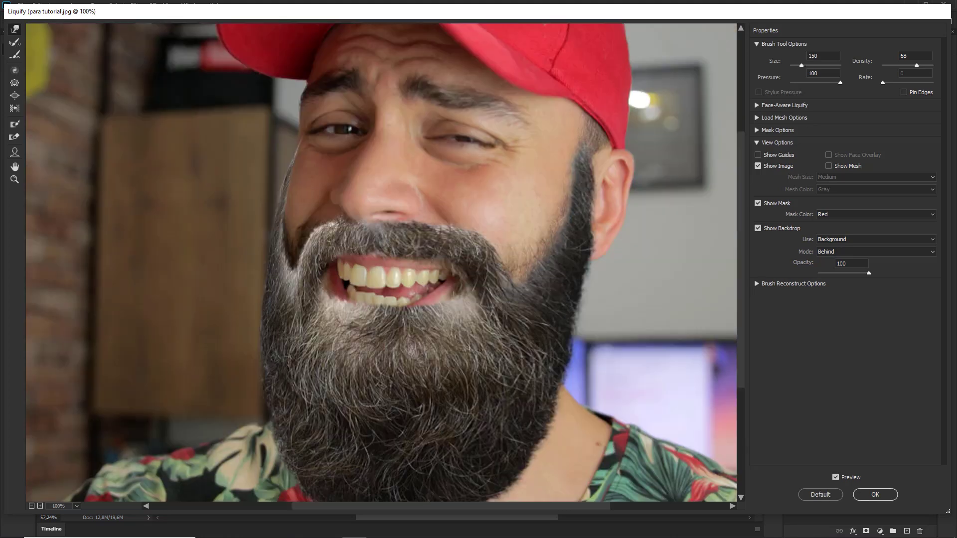
{"action": "scroll", "coordinate": [367, 306], "scroll_direction": "down", "scroll_amount": 1}
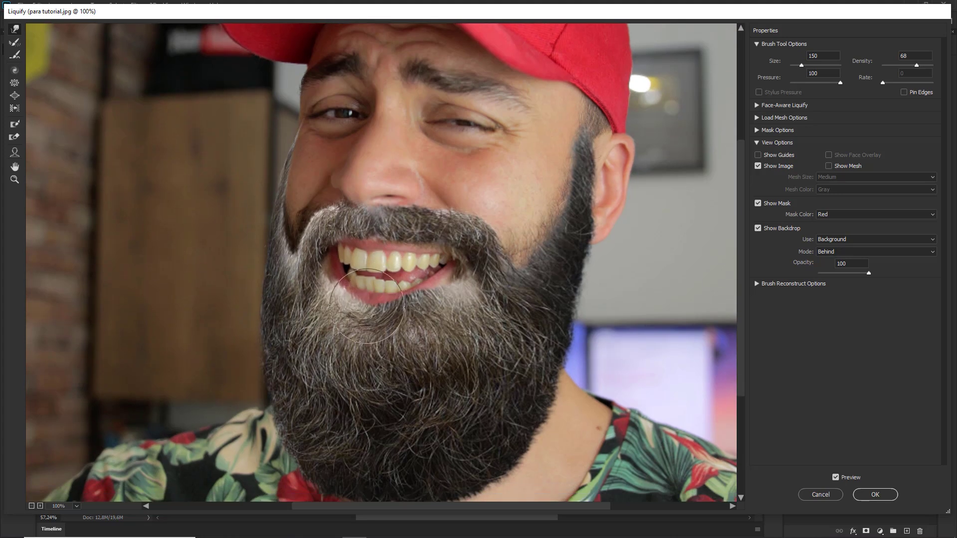
{"action": "mouse_move", "coordinate": [404, 307]}
{"action": "left_mouse_down"}
{"action": "mouse_move", "coordinate": [336, 308]}
{"action": "mouse_move", "coordinate": [379, 341]}
{"action": "mouse_move", "coordinate": [410, 316]}
{"action": "left_mouse_up"}
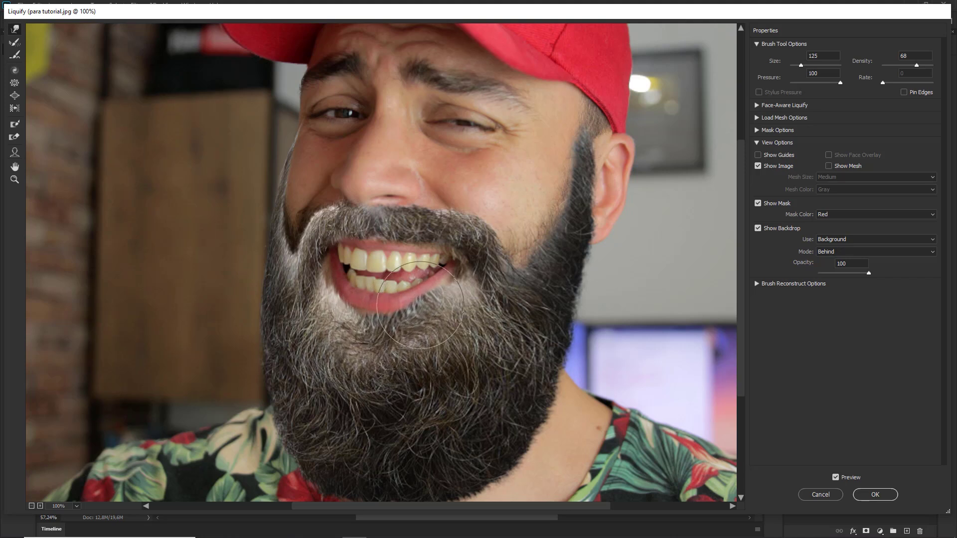
{"action": "key", "text": "bracketright"}
{"action": "key", "text": "bracketright"}
{"action": "mouse_move", "coordinate": [409, 315]}
{"action": "left_mouse_down"}
{"action": "mouse_move", "coordinate": [409, 325]}
{"action": "mouse_move", "coordinate": [448, 309]}
{"action": "left_mouse_up"}
Push the mouth corner down into the beard at size 150, then lift the left mustache tip at size 90
{"action": "key", "text": "bracketleft"}
{"action": "key", "text": "bracketleft"}
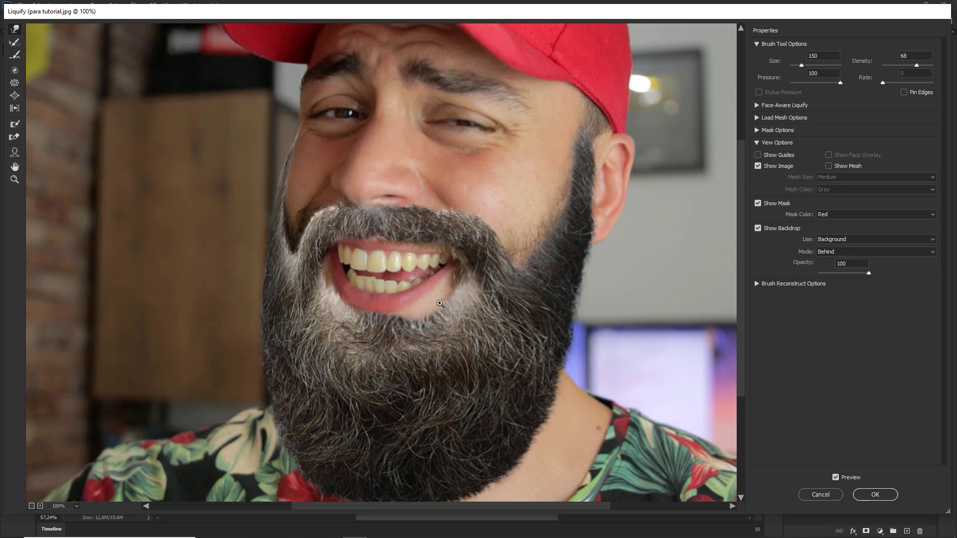
{"action": "key", "text": "alt"}
{"action": "key", "text": "shift"}
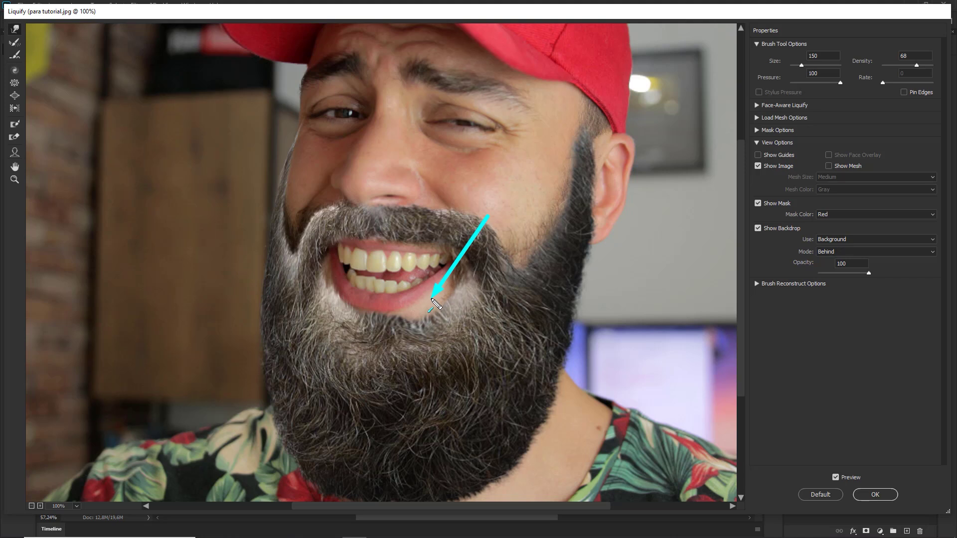
{"action": "left_click_drag", "start_coordinate": [340, 290], "coordinate": [329, 341]}
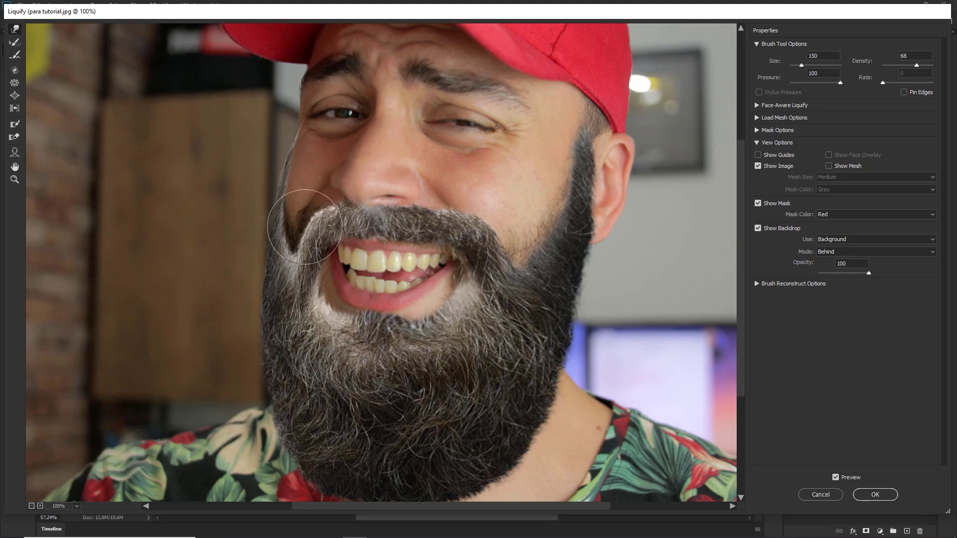
{"action": "key", "text": "bracketright"}
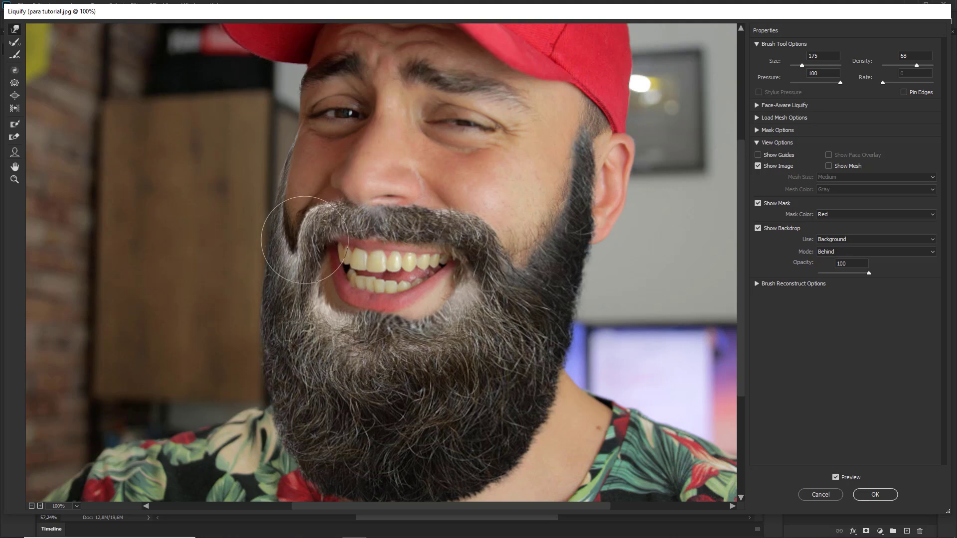
{"action": "key", "text": "bracketleft"}
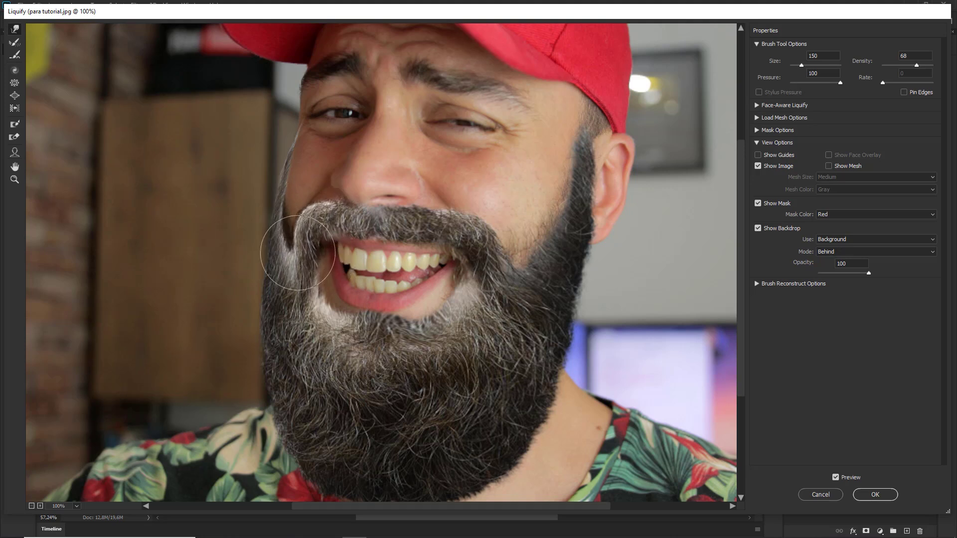
{"action": "key", "text": "bracketleft"}
{"action": "key", "text": "bracketleft"}
{"action": "key", "text": "bracketleft"}
{"action": "mouse_move", "coordinate": [285, 249]}
{"action": "left_mouse_down"}
{"action": "mouse_move", "coordinate": [283, 226]}
{"action": "mouse_move", "coordinate": [290, 243]}
{"action": "left_mouse_up"}
With a size-100 brush, push the sideburn's beard edge inward and zoom the preview out
{"action": "key", "text": "bracketleft"}
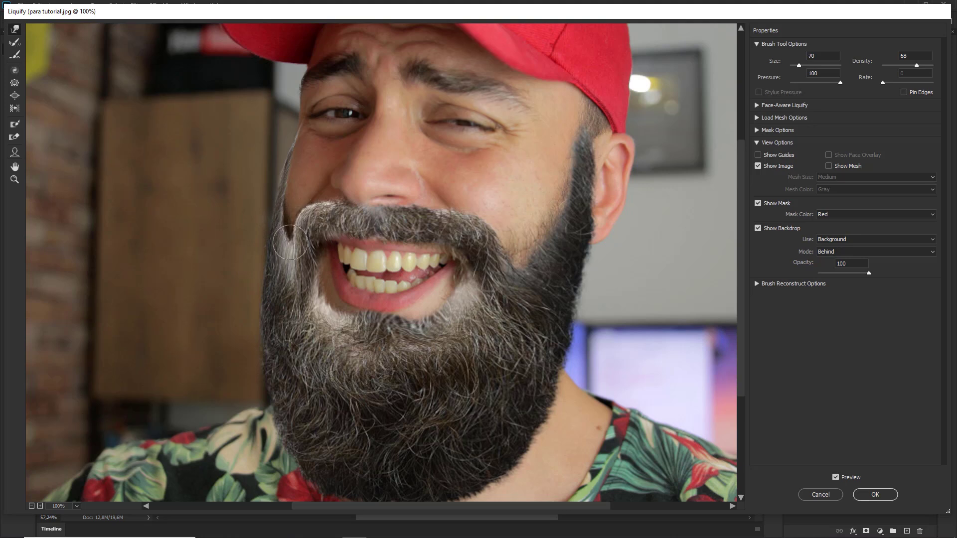
{"action": "key", "text": "bracketright"}
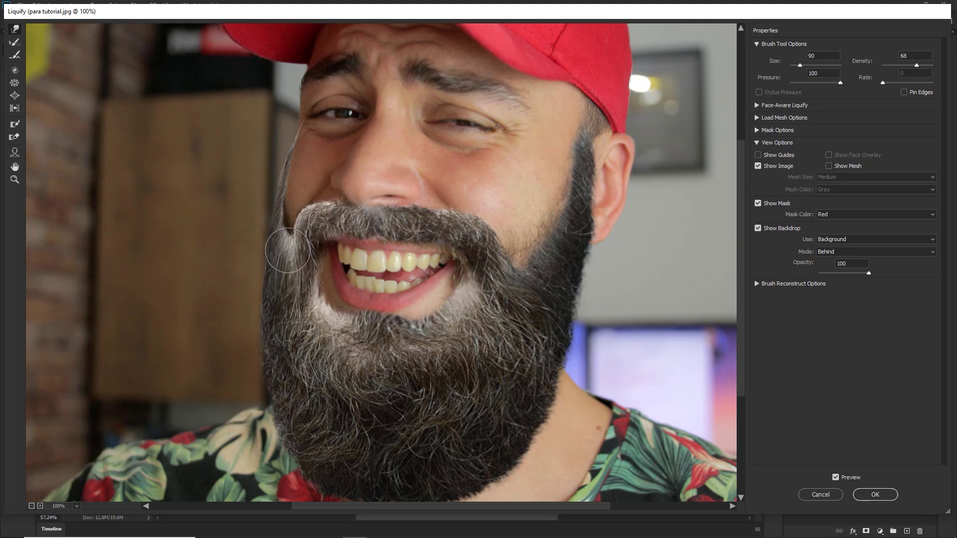
{"action": "key", "text": "bracketleft"}
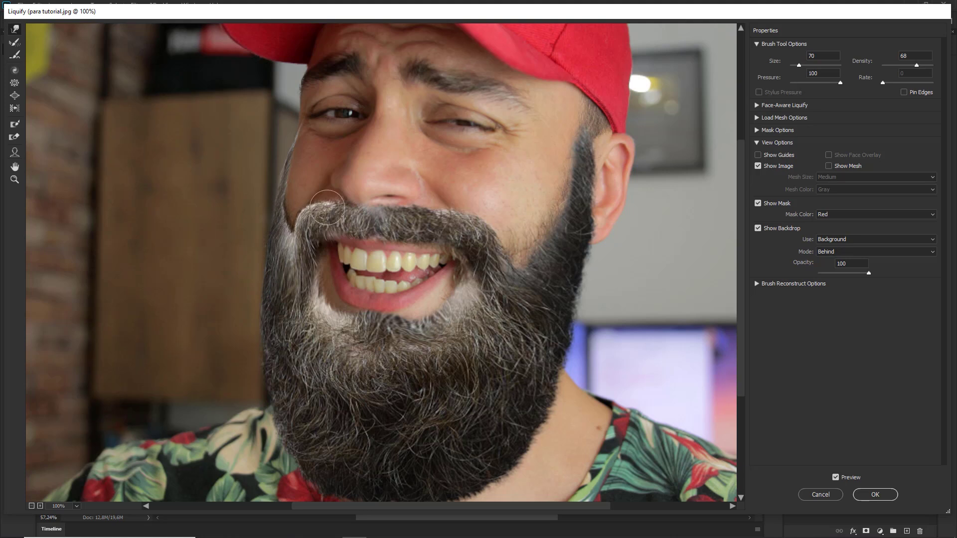
{"action": "key", "text": "bracketright"}
{"action": "scroll", "coordinate": [426, 309], "scroll_direction": "down", "scroll_amount": 2}
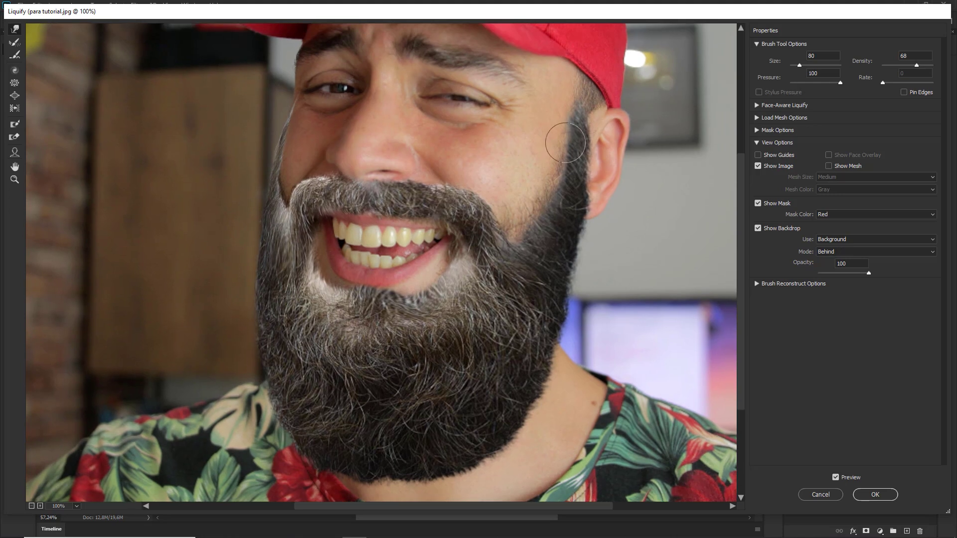
{"action": "key", "text": "bracketright"}
{"action": "key", "text": "bracketright"}
{"action": "mouse_move", "coordinate": [567, 122]}
{"action": "left_mouse_down"}
{"action": "mouse_move", "coordinate": [557, 181]}
{"action": "mouse_move", "coordinate": [504, 237]}
{"action": "left_mouse_up"}
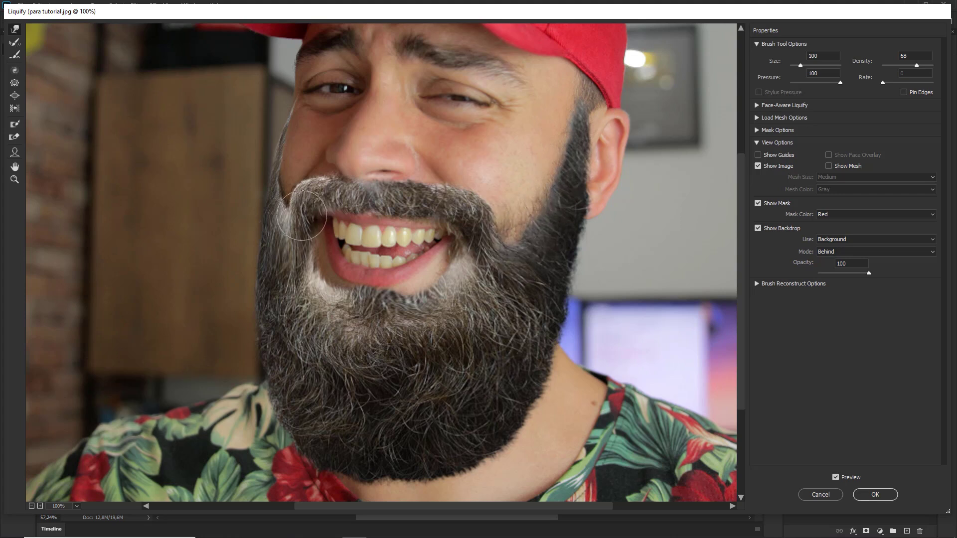
{"action": "key", "text": "ctrl+minus"}
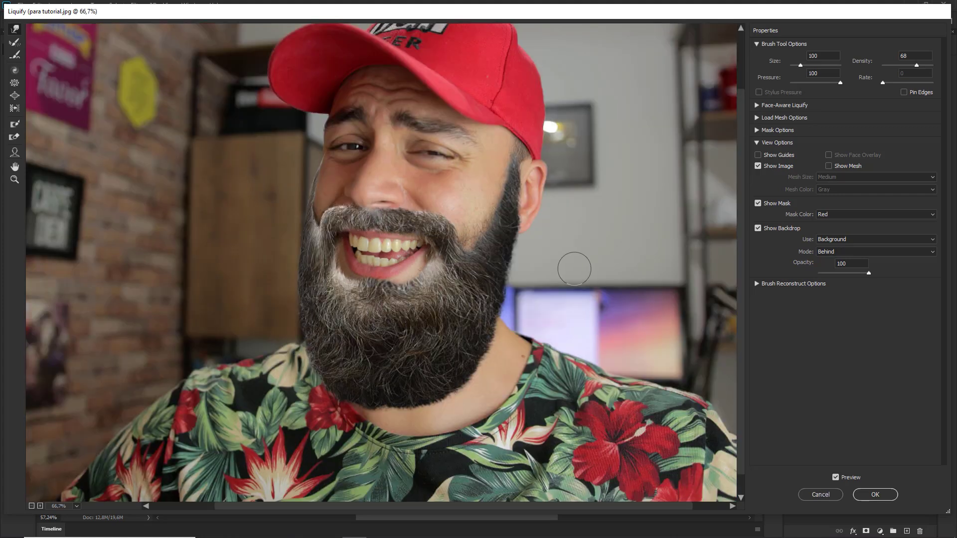
Apply the Liquify warp and toggle undo to compare the beard before and after
{"action": "left_click", "coordinate": [875, 495]}
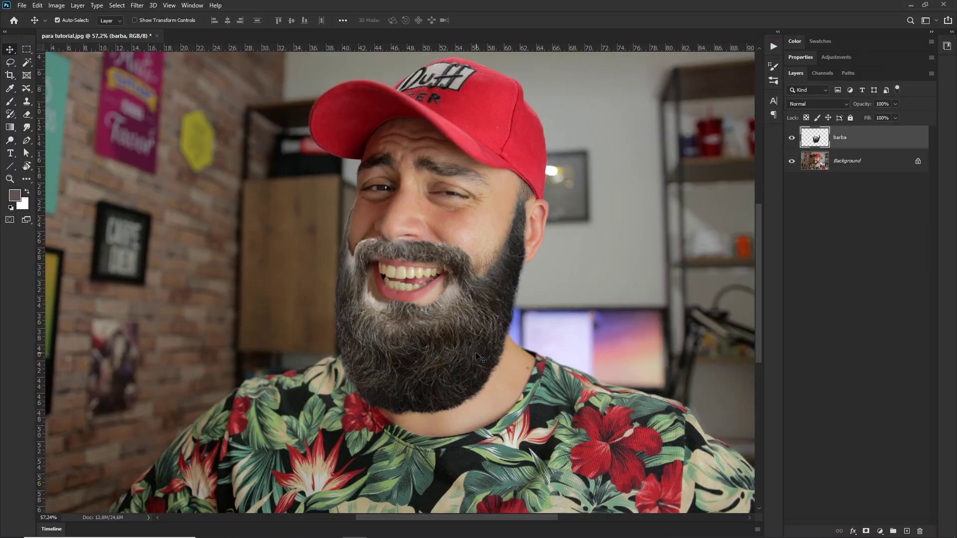
{"action": "key", "text": "ctrl+z"}
{"action": "key", "text": "ctrl+z"}
{"action": "key", "text": "ctrl+z"}
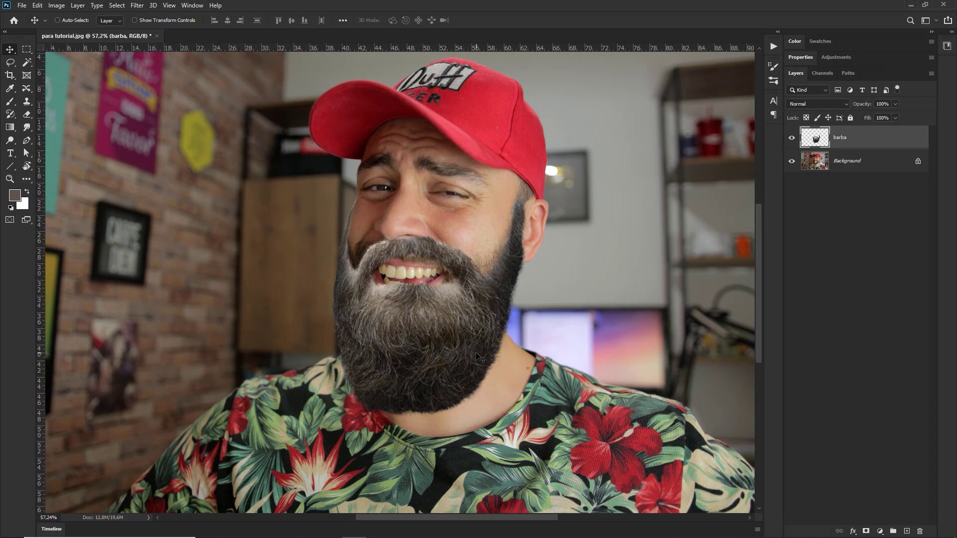
{"action": "key", "text": "ctrl+z"}
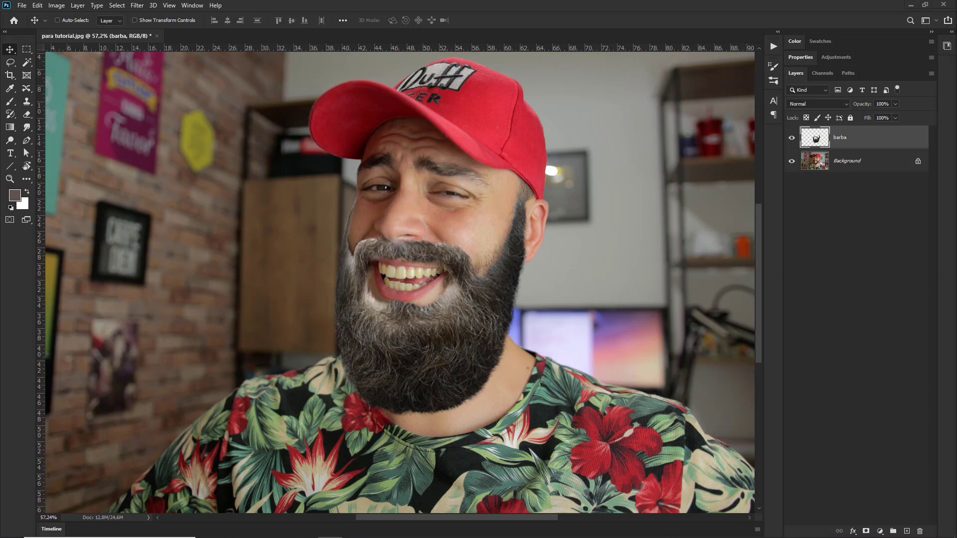
Zoom in on the mouth and mustache and pan around to inspect the warped beard
{"action": "left_click_drag", "start_coordinate": [394, 297], "coordinate": [398, 297]}
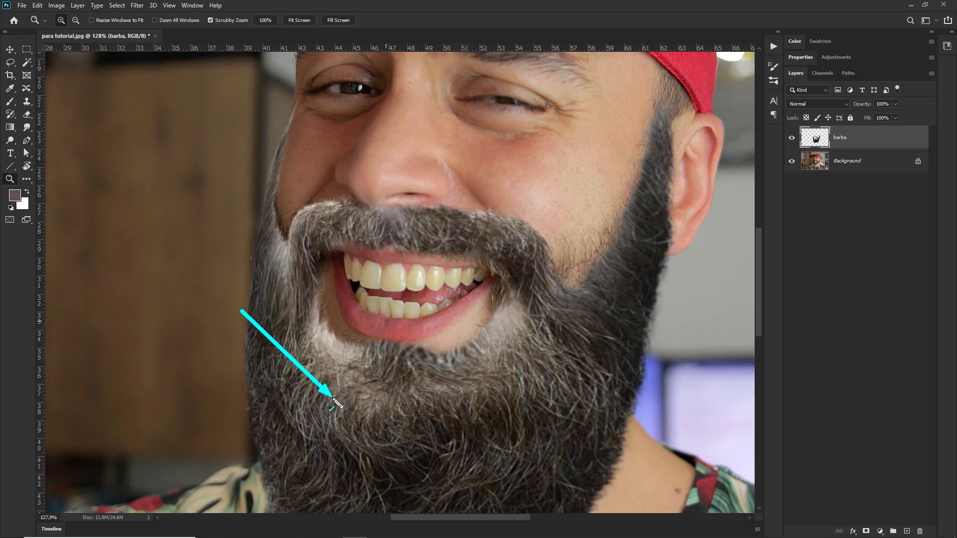
{"action": "left_click_drag", "start_coordinate": [420, 293], "coordinate": [409, 356]}
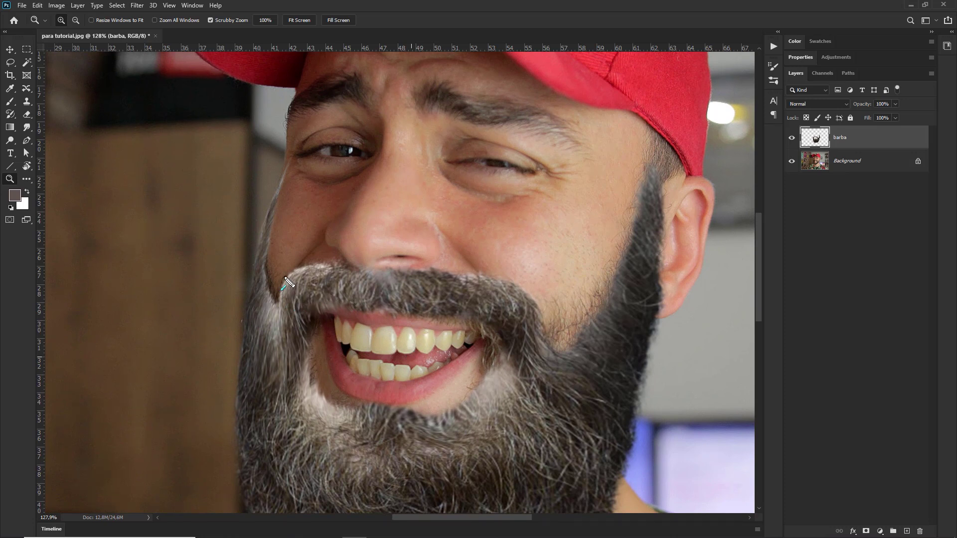
{"action": "left_click_drag", "start_coordinate": [300, 168], "coordinate": [298, 269]}
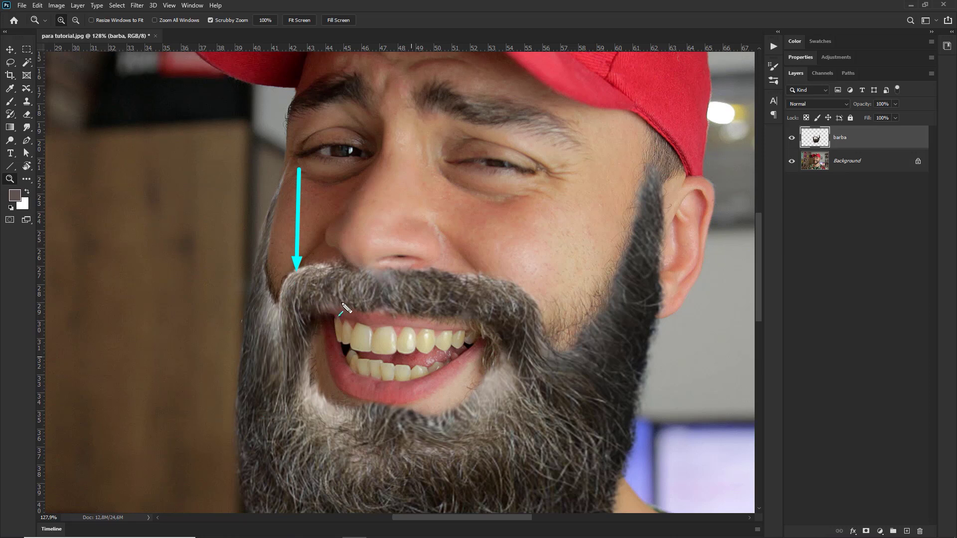
{"action": "left_click_drag", "start_coordinate": [342, 307], "coordinate": [320, 399]}
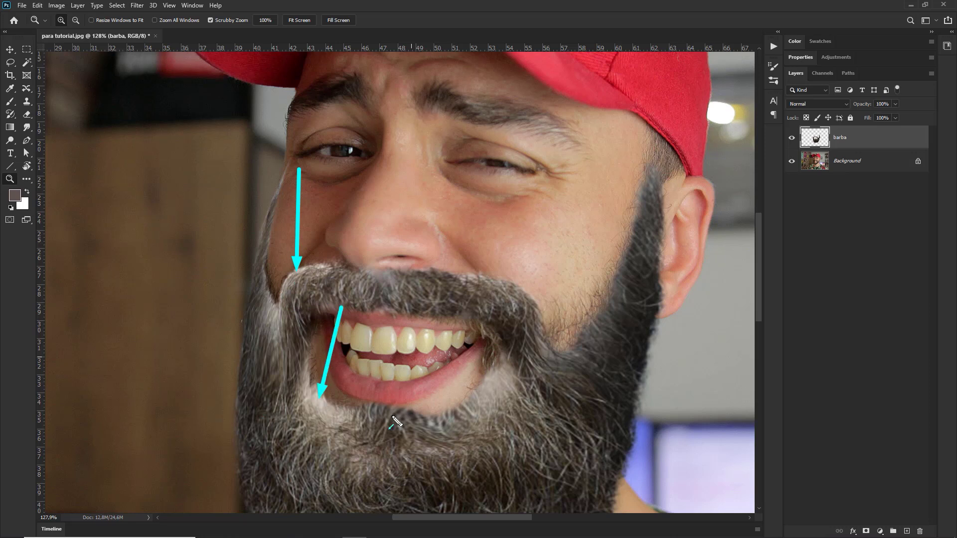
{"action": "key", "text": "e"}
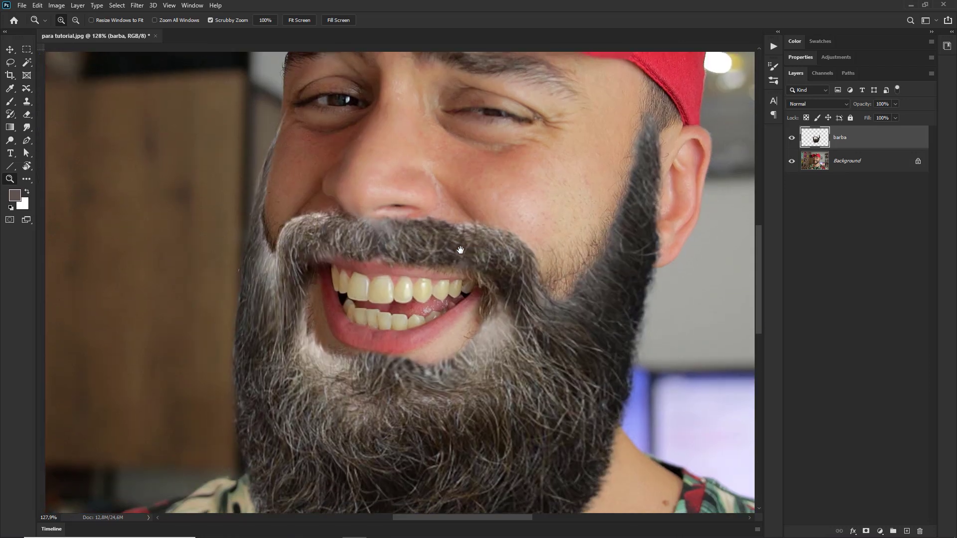
{"action": "left_click_drag", "start_coordinate": [526, 313], "coordinate": [466, 255]}
{"action": "key", "text": "v"}
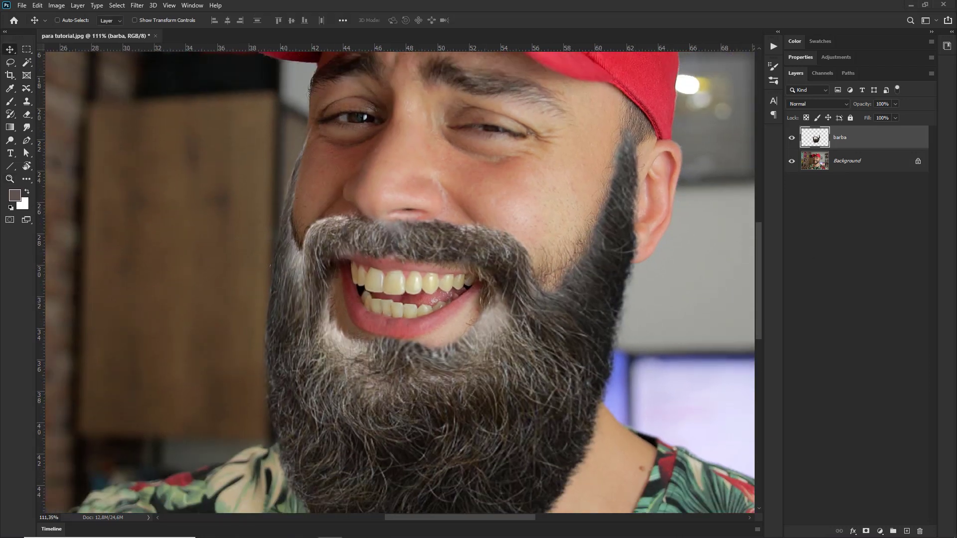
{"action": "scroll", "coordinate": [447, 255], "scroll_direction": "down", "scroll_amount": 1}
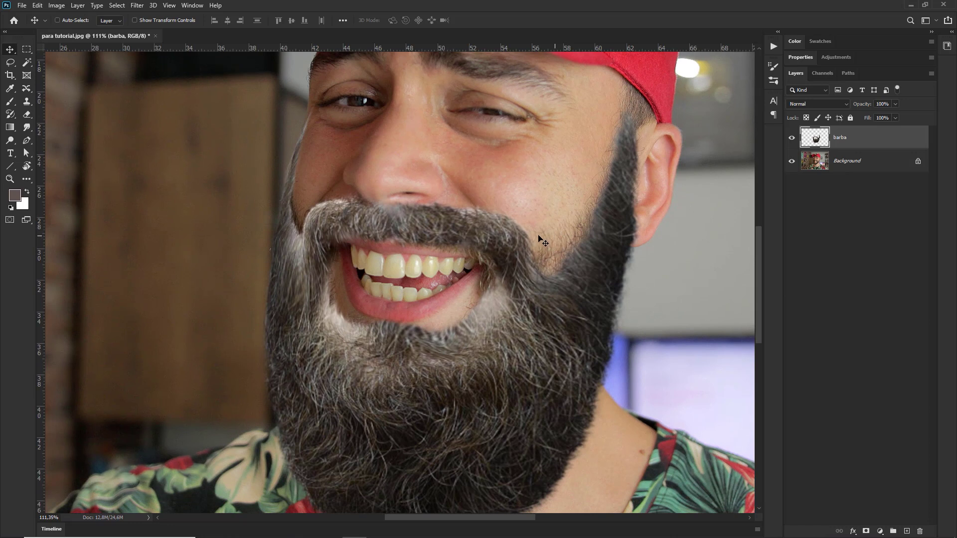
{"action": "mouse_move", "coordinate": [240, 123]}
{"action": "left_mouse_down"}
{"action": "mouse_move", "coordinate": [124, 99]}
{"action": "mouse_move", "coordinate": [32, 114]}
{"action": "left_mouse_up"}
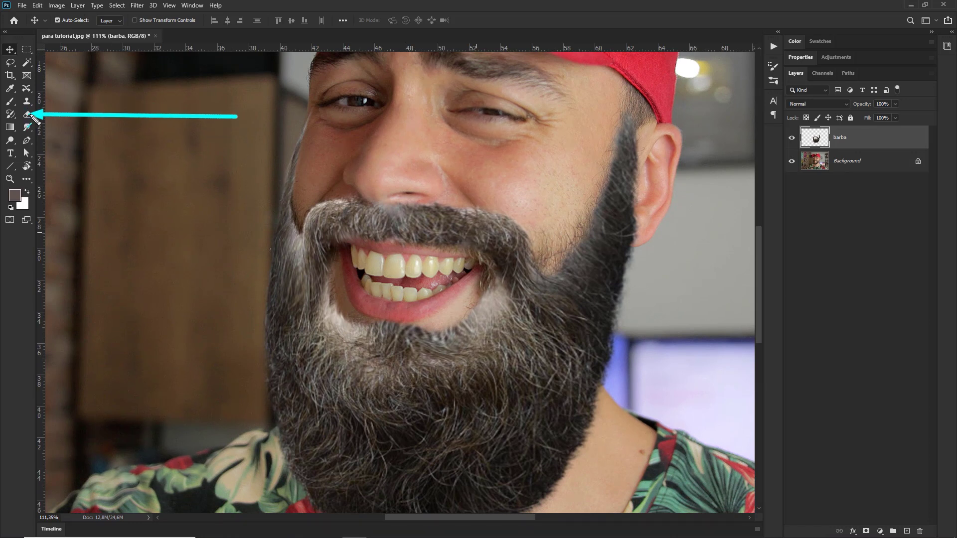
Set up the Eraser with a Soft Round, 0% hardness brush at 20% opacity
{"action": "left_click", "coordinate": [27, 116]}
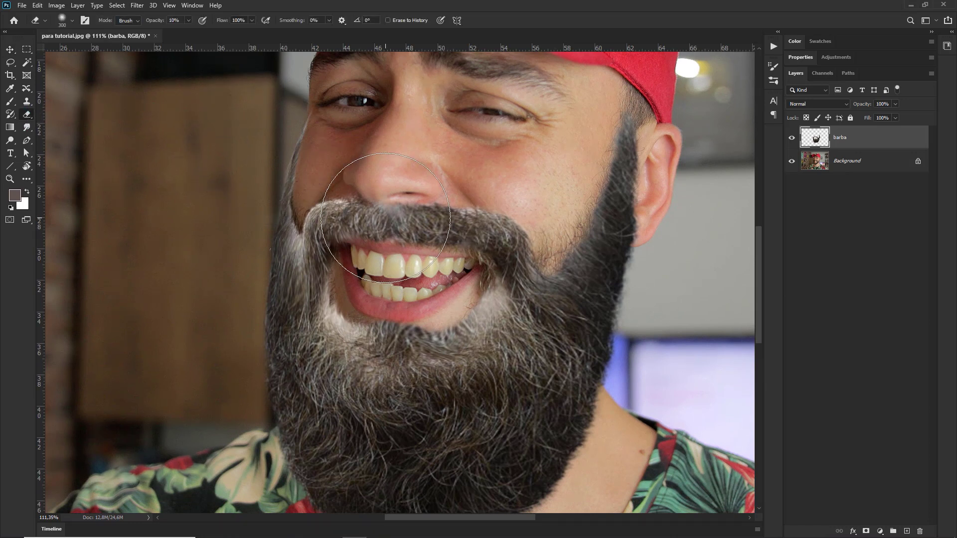
{"action": "right_click", "coordinate": [386, 218]}
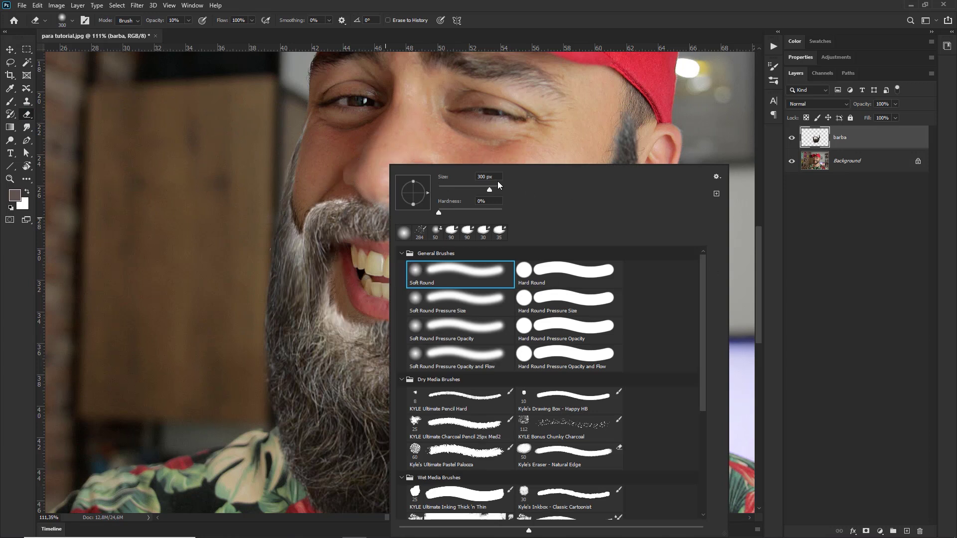
{"action": "mouse_move", "coordinate": [504, 176]}
{"action": "left_mouse_down"}
{"action": "mouse_move", "coordinate": [438, 223]}
{"action": "mouse_move", "coordinate": [432, 255]}
{"action": "mouse_move", "coordinate": [445, 282]}
{"action": "left_mouse_up"}
{"action": "key", "text": "Escape"}
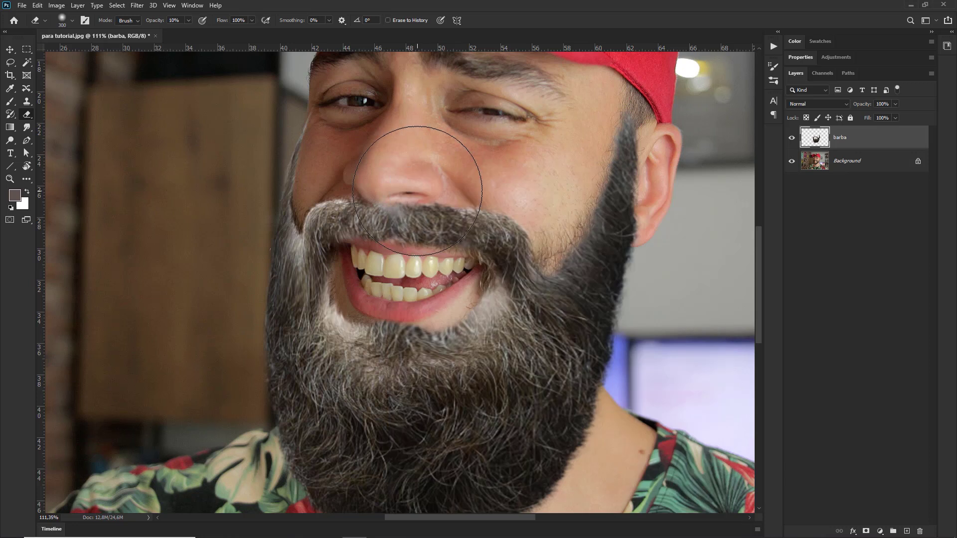
{"action": "right_click", "coordinate": [418, 200]}
{"action": "key", "text": "Escape"}
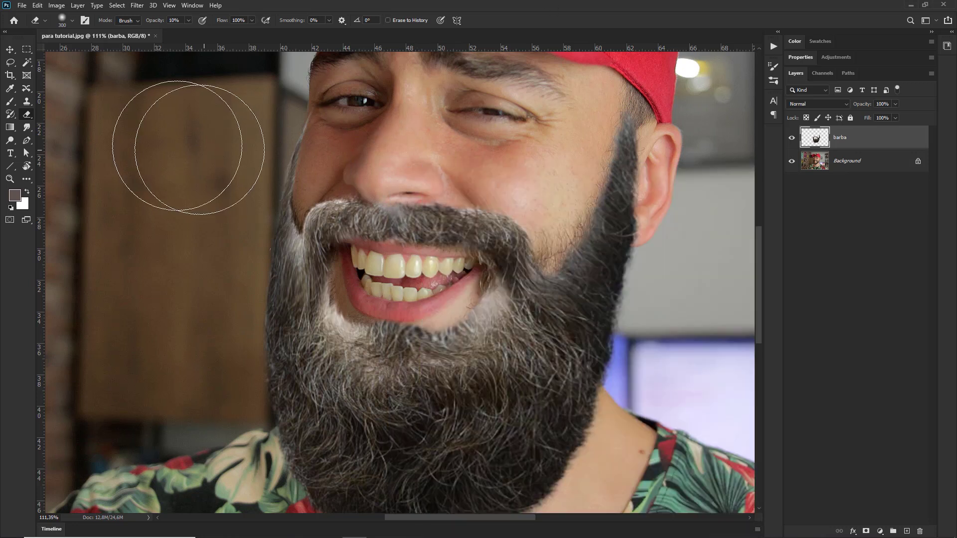
{"action": "left_click_drag", "start_coordinate": [138, 202], "coordinate": [162, 27]}
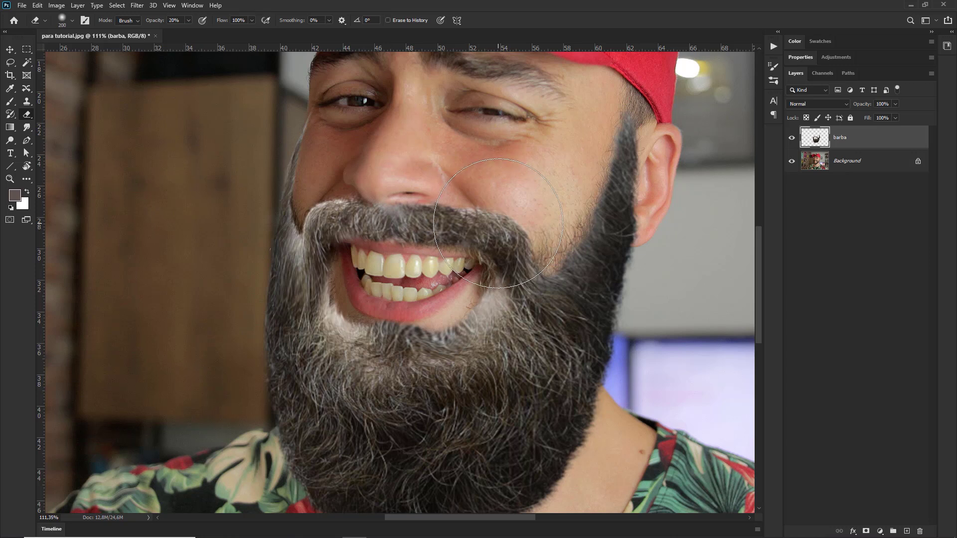
Shrink the eraser and make first soft erase strokes along the beard edges
{"action": "key", "text": "bracketleft"}
{"action": "key", "text": "bracketleft"}
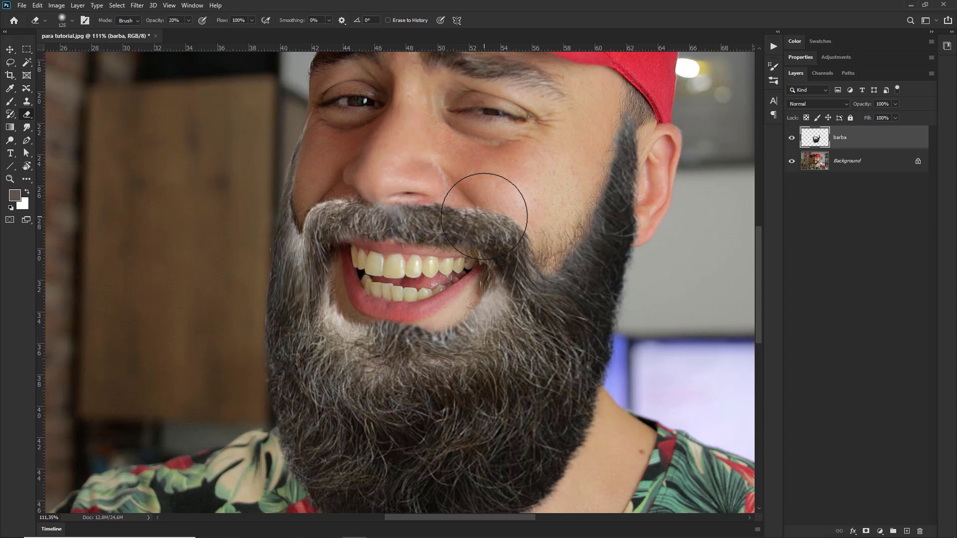
{"action": "key", "text": "bracketleft"}
{"action": "key", "text": "bracketleft"}
{"action": "left_click_drag", "start_coordinate": [510, 114], "coordinate": [473, 204]}
{"action": "left_click_drag", "start_coordinate": [313, 128], "coordinate": [312, 194]}
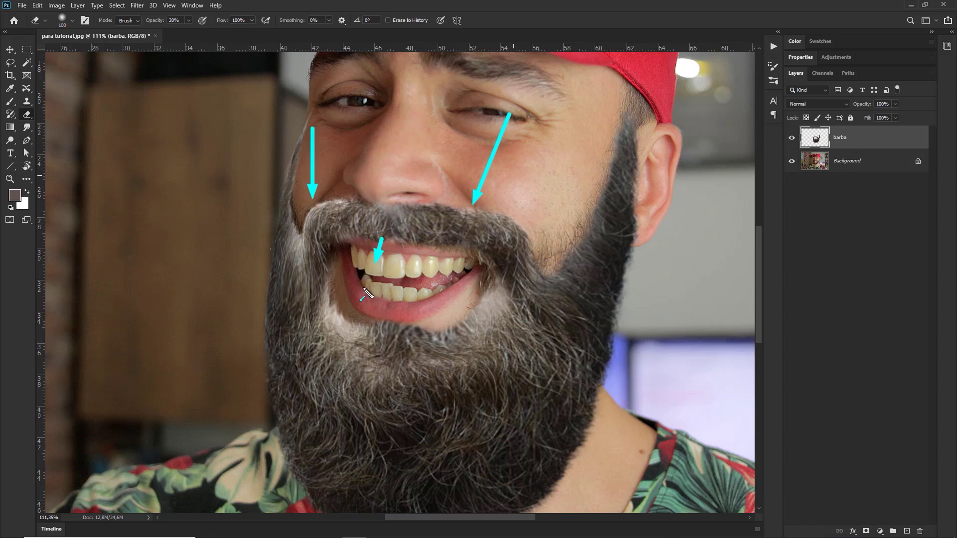
{"action": "left_click_drag", "start_coordinate": [367, 294], "coordinate": [354, 309]}
{"action": "left_click_drag", "start_coordinate": [446, 275], "coordinate": [481, 317]}
{"action": "key", "text": "Escape"}
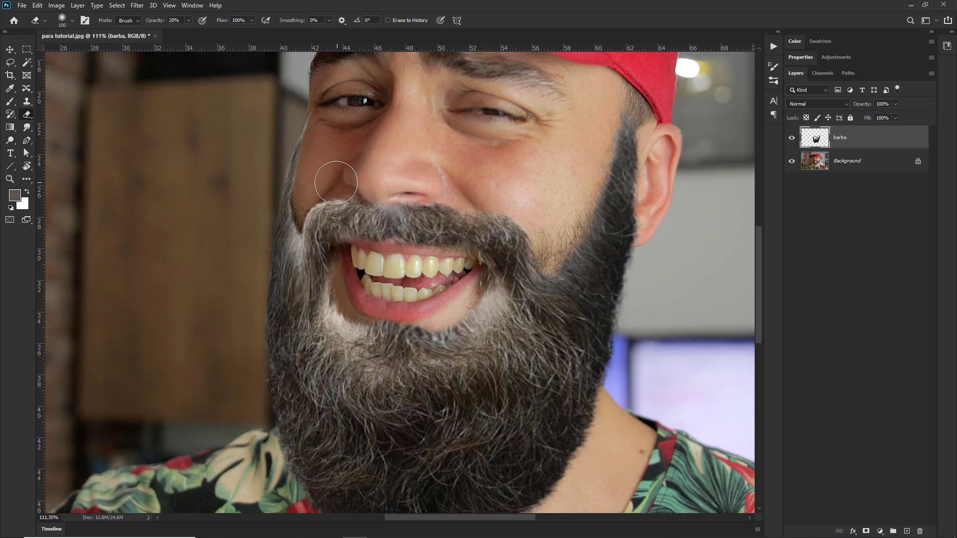
At size 50, fade the light patches at the mustache corners and beneath the lower lip
{"action": "key", "text": "bracketleft"}
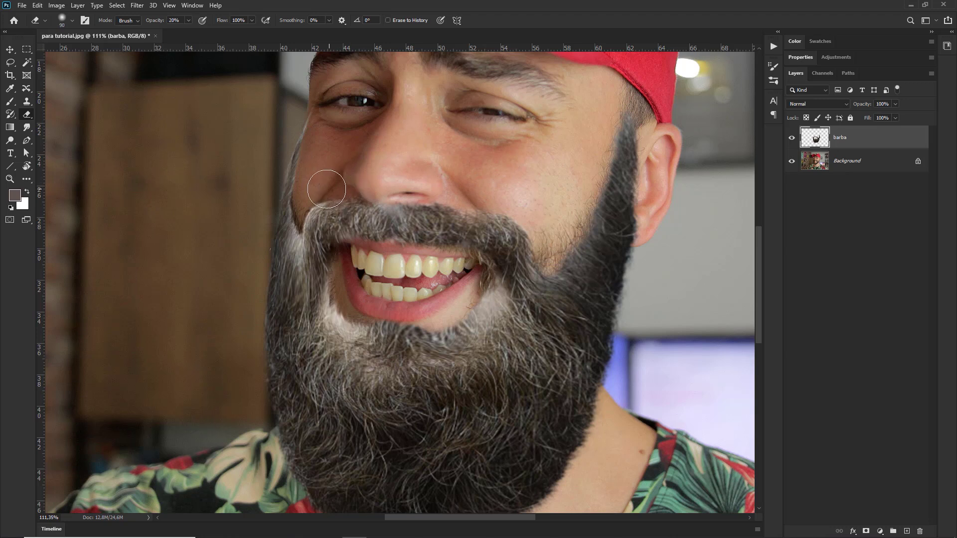
{"action": "key", "text": "bracketleft"}
{"action": "key", "text": "bracketleft"}
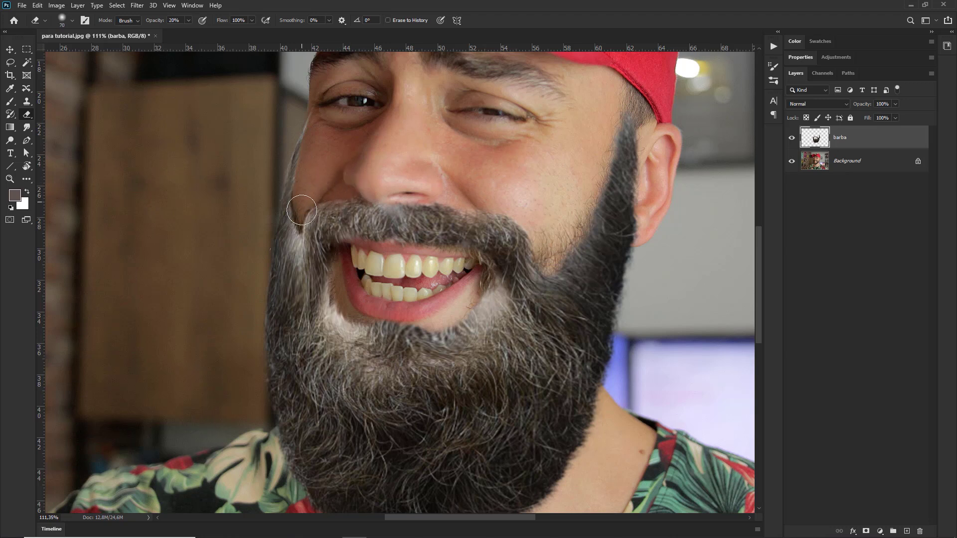
{"action": "key", "text": "bracketleft"}
{"action": "key", "text": "bracketleft"}
{"action": "left_click_drag", "start_coordinate": [300, 226], "coordinate": [304, 208]}
{"action": "left_click_drag", "start_coordinate": [300, 242], "coordinate": [299, 201]}
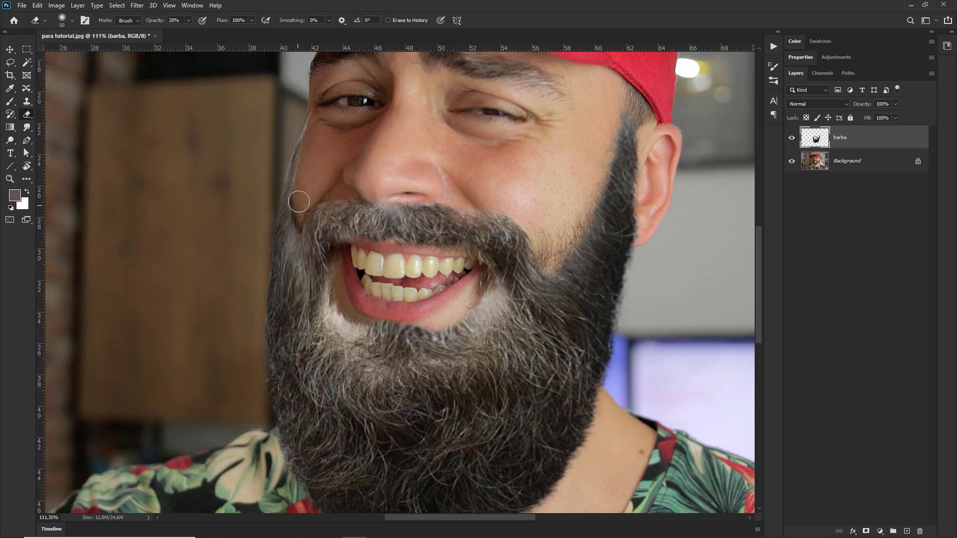
{"action": "left_click_drag", "start_coordinate": [304, 254], "coordinate": [336, 307]}
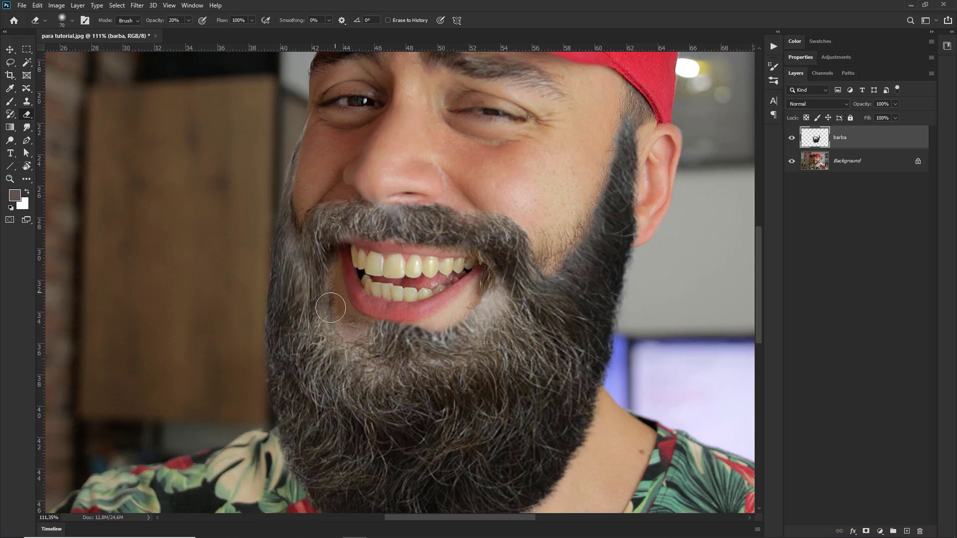
{"action": "left_click_drag", "start_coordinate": [336, 307], "coordinate": [361, 326]}
{"action": "left_click_drag", "start_coordinate": [462, 322], "coordinate": [490, 310]}
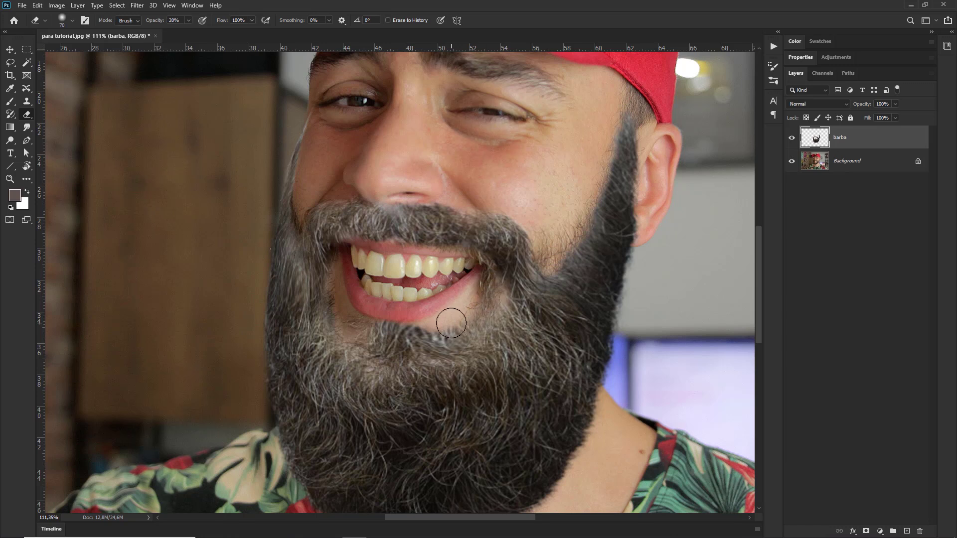
{"action": "mouse_move", "coordinate": [490, 310]}
{"action": "left_mouse_down"}
{"action": "mouse_move", "coordinate": [438, 326]}
{"action": "mouse_move", "coordinate": [443, 300]}
{"action": "mouse_move", "coordinate": [507, 297]}
{"action": "mouse_move", "coordinate": [488, 289]}
{"action": "left_mouse_up"}
{"action": "key", "text": "z"}
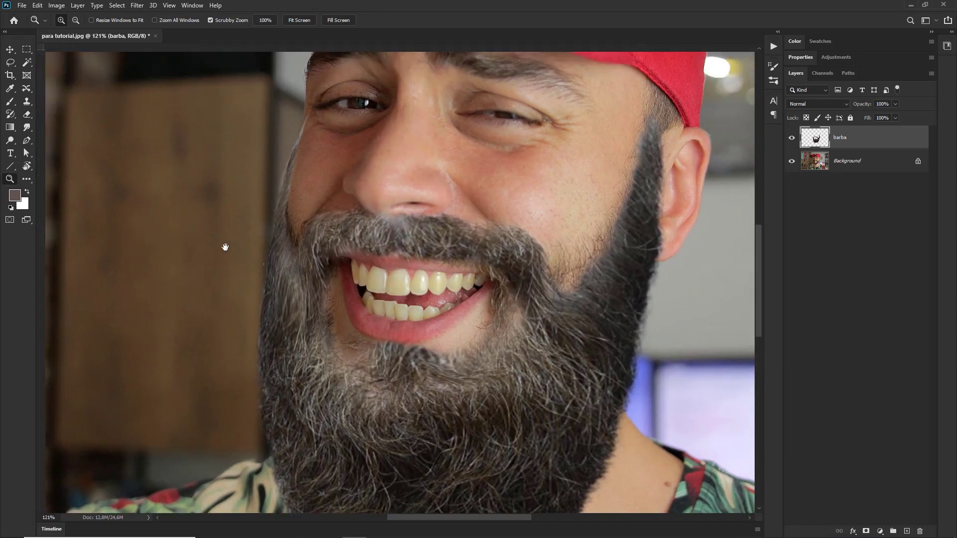
Erase the stray beard pixels along the left cheek edge, then zoom in and out to check
{"action": "left_click_drag", "start_coordinate": [316, 189], "coordinate": [348, 238]}
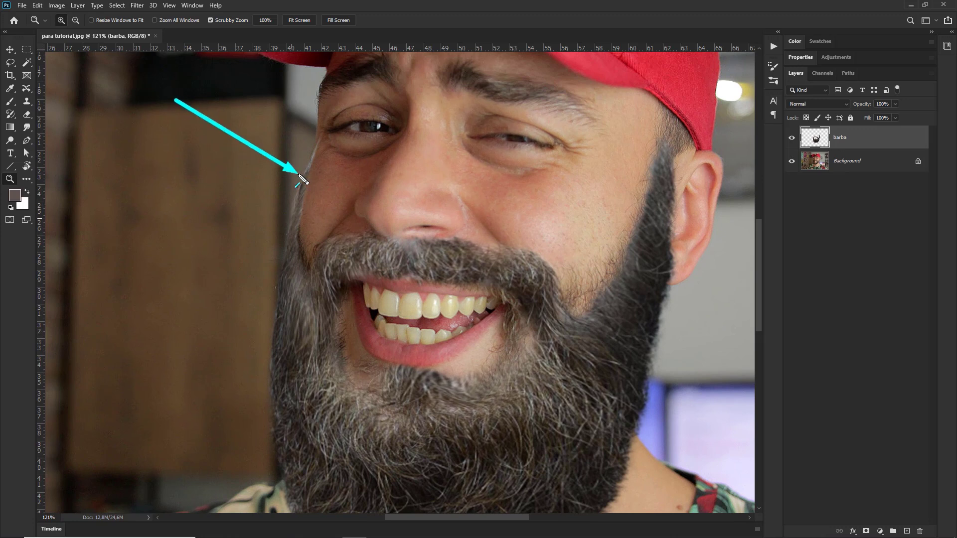
{"action": "left_click_drag", "start_coordinate": [333, 114], "coordinate": [331, 192]}
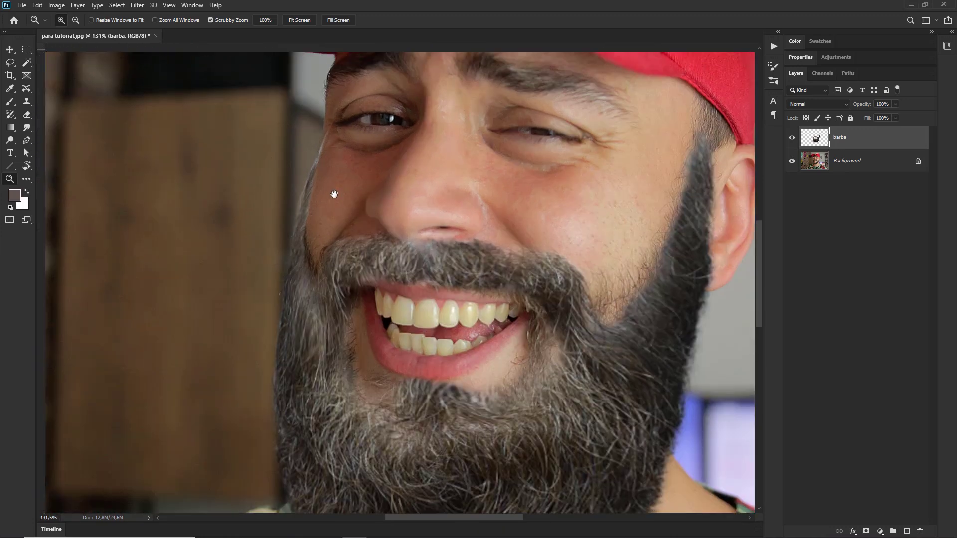
{"action": "key", "text": "e"}
{"action": "mouse_move", "coordinate": [328, 144]}
{"action": "left_mouse_down"}
{"action": "mouse_move", "coordinate": [316, 208]}
{"action": "mouse_move", "coordinate": [336, 149]}
{"action": "mouse_move", "coordinate": [290, 190]}
{"action": "mouse_move", "coordinate": [313, 145]}
{"action": "left_mouse_up"}
{"action": "key", "text": "z"}
{"action": "left_click", "coordinate": [481, 305]}
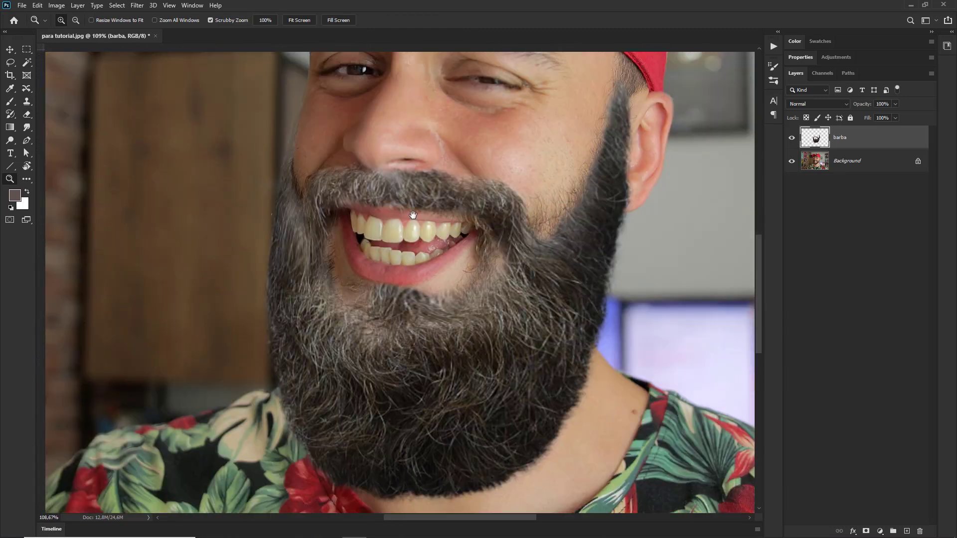
{"action": "left_click_drag", "start_coordinate": [481, 304], "coordinate": [578, 297]}
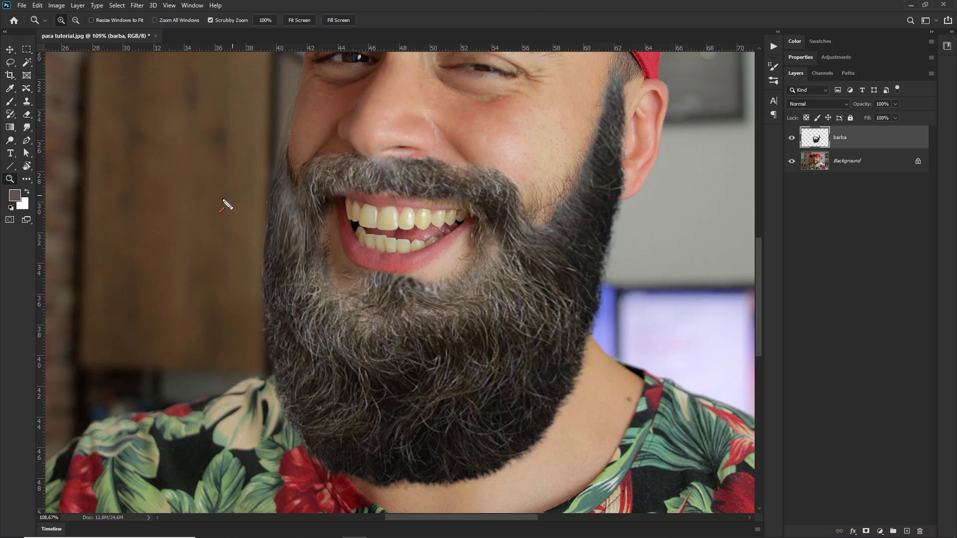
Clone beard texture over the gap beside the mouth's right corner with an enlarged Clone Stamp, then zoom out
{"action": "left_click", "coordinate": [27, 102]}
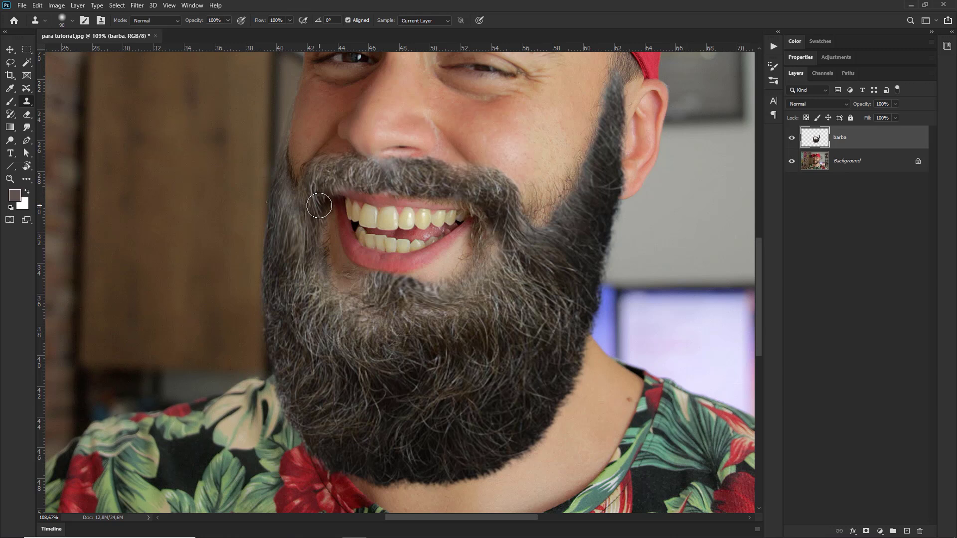
{"action": "key", "text": "shift+bracketright"}
{"action": "key", "text": "shift+bracketright"}
{"action": "left_click_drag", "start_coordinate": [609, 197], "coordinate": [521, 279]}
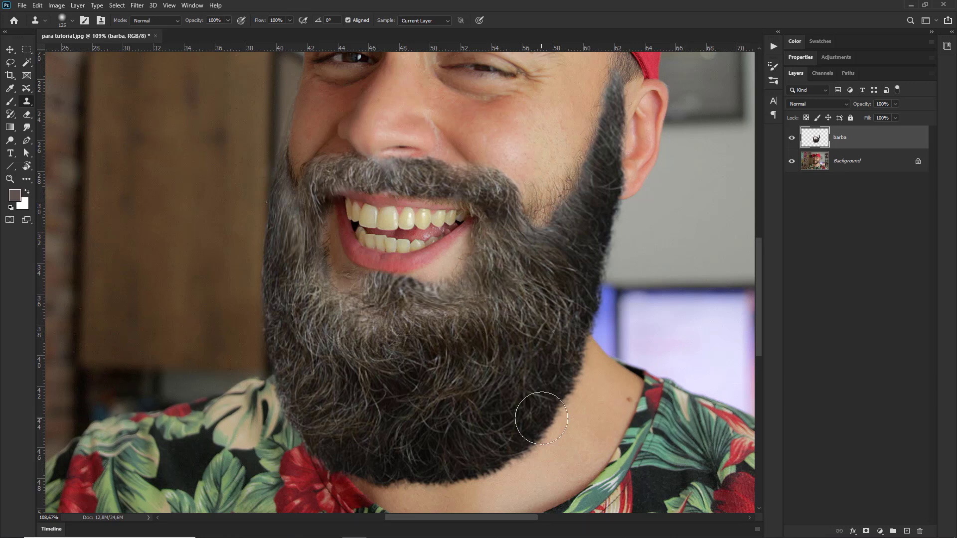
{"action": "key", "text": "z"}
{"action": "mouse_move", "coordinate": [488, 299]}
{"action": "left_mouse_down"}
{"action": "mouse_move", "coordinate": [437, 301]}
{"action": "mouse_move", "coordinate": [508, 279]}
{"action": "left_mouse_up"}
{"action": "key", "text": "v"}
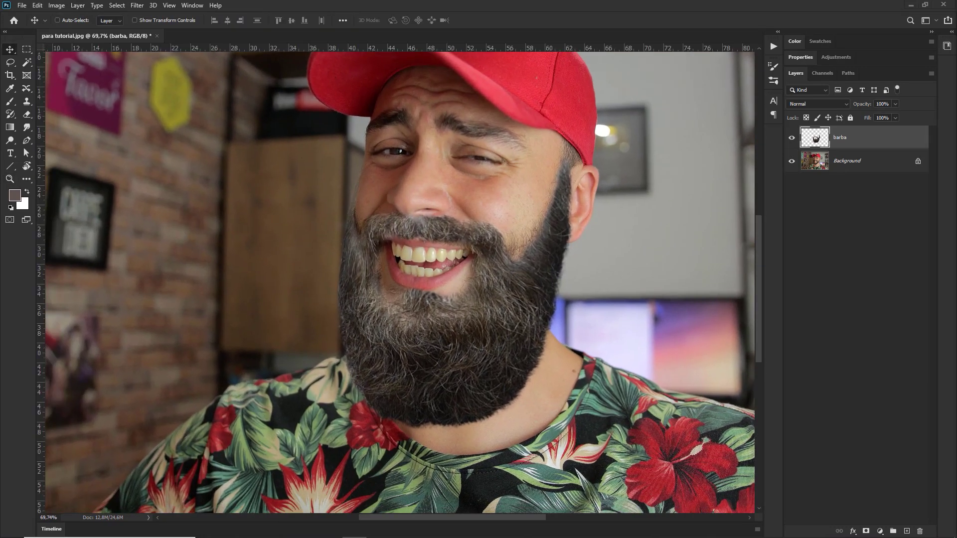
{"action": "key", "text": "ctrl+minus"}
{"action": "key", "text": "ctrl+minus"}
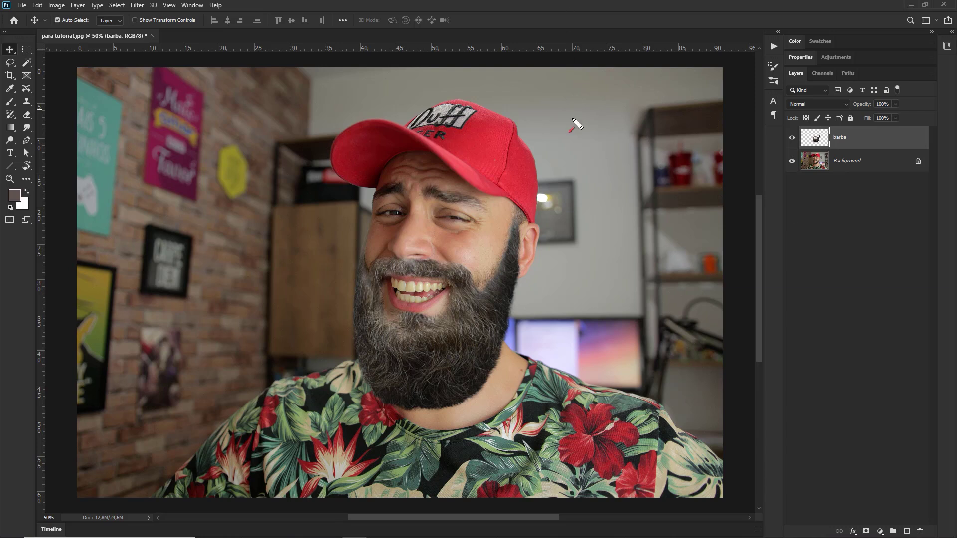
{"action": "key", "text": "ctrl+2"}
{"action": "mouse_move", "coordinate": [248, 177]}
{"action": "left_mouse_down"}
{"action": "mouse_move", "coordinate": [470, 410]}
{"action": "mouse_move", "coordinate": [503, 371]}
{"action": "left_mouse_up"}
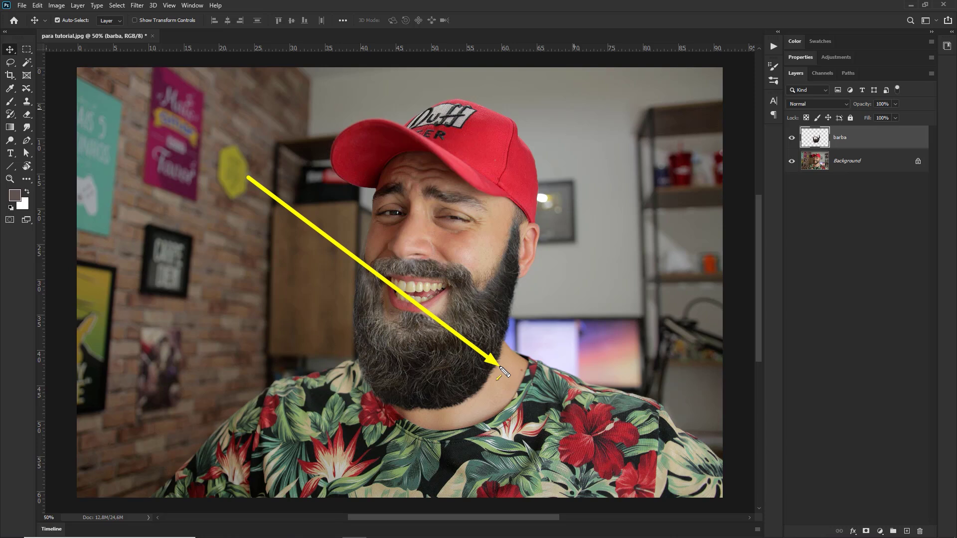
{"action": "mouse_move", "coordinate": [504, 371]}
{"action": "left_mouse_down"}
{"action": "mouse_move", "coordinate": [377, 199]}
{"action": "mouse_move", "coordinate": [363, 160]}
{"action": "mouse_move", "coordinate": [395, 141]}
{"action": "mouse_move", "coordinate": [452, 172]}
{"action": "mouse_move", "coordinate": [352, 168]}
{"action": "mouse_move", "coordinate": [406, 147]}
{"action": "mouse_move", "coordinate": [380, 180]}
{"action": "mouse_move", "coordinate": [421, 156]}
{"action": "mouse_move", "coordinate": [489, 198]}
{"action": "mouse_move", "coordinate": [406, 161]}
{"action": "mouse_move", "coordinate": [394, 176]}
{"action": "left_mouse_up"}
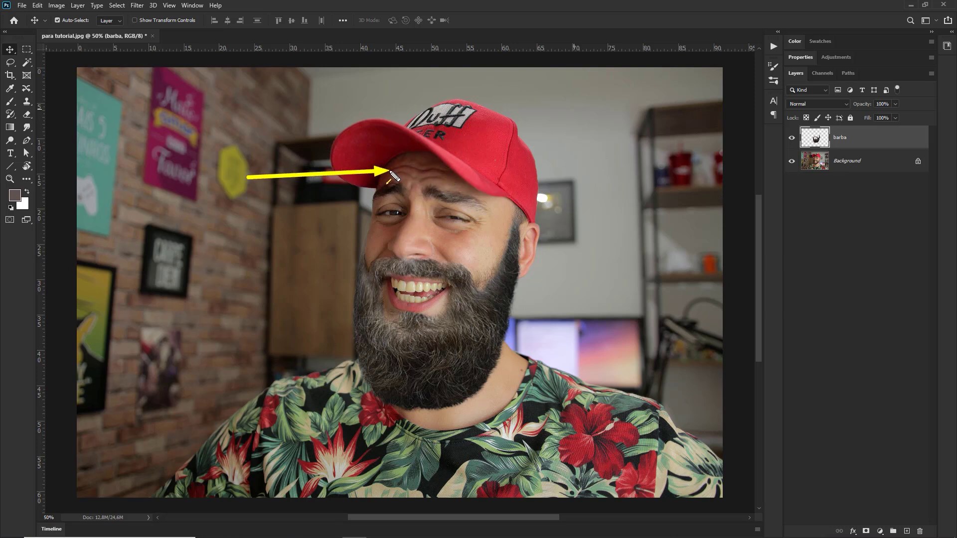
{"action": "mouse_move", "coordinate": [394, 175]}
{"action": "left_mouse_down"}
{"action": "mouse_move", "coordinate": [394, 415]}
{"action": "mouse_move", "coordinate": [453, 413]}
{"action": "mouse_move", "coordinate": [451, 397]}
{"action": "mouse_move", "coordinate": [370, 325]}
{"action": "mouse_move", "coordinate": [369, 355]}
{"action": "mouse_move", "coordinate": [419, 384]}
{"action": "mouse_move", "coordinate": [443, 379]}
{"action": "left_mouse_up"}
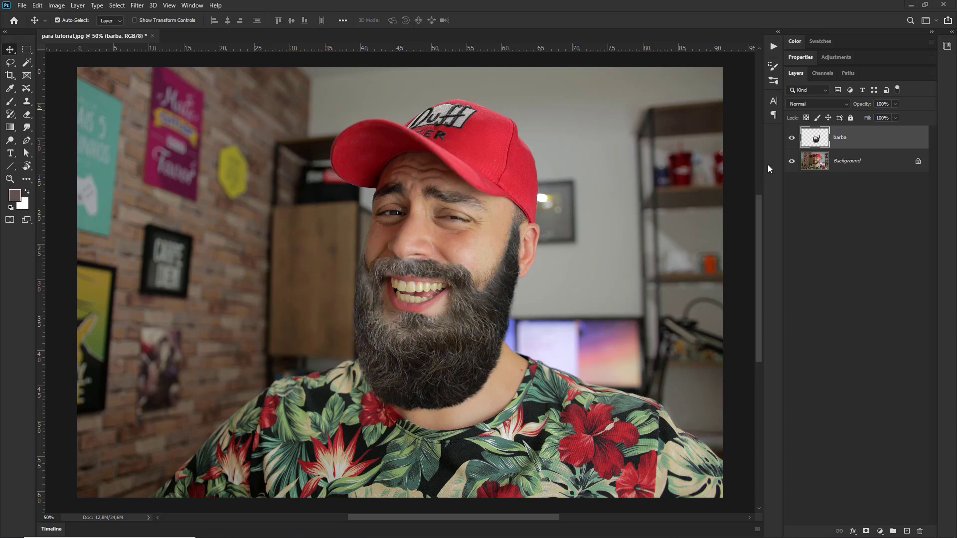
{"action": "left_click", "coordinate": [791, 138]}
{"action": "left_click", "coordinate": [791, 138]}
{"action": "left_click", "coordinate": [791, 138]}
Duplicate the barba layer and set the original's Hue/Saturation Lightness to -100
{"action": "key", "text": "ctrl+j"}
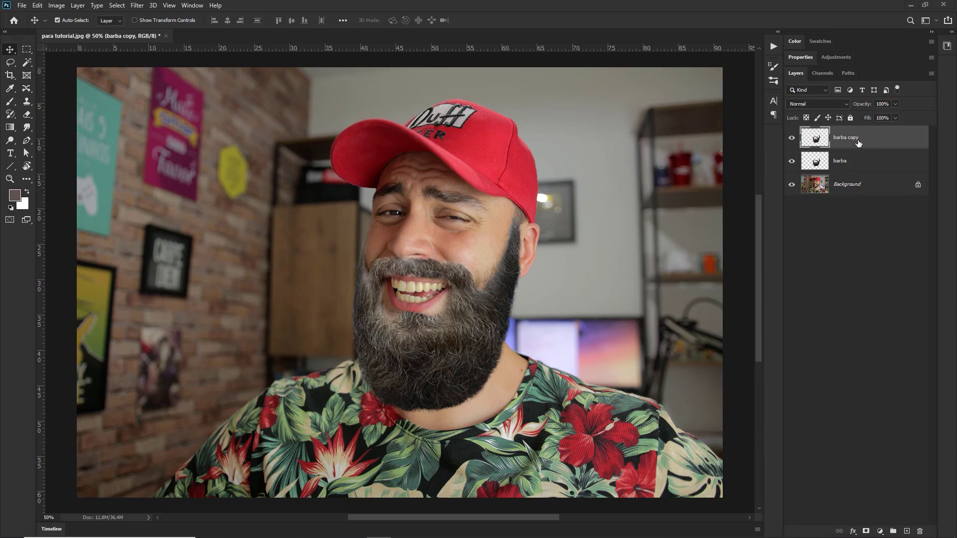
{"action": "left_click", "coordinate": [854, 161]}
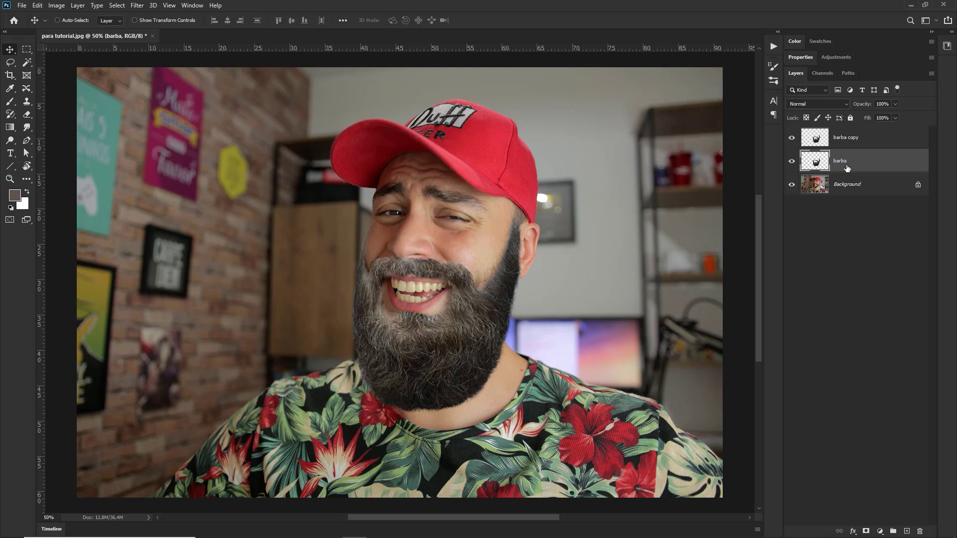
{"action": "left_click", "coordinate": [56, 7]}
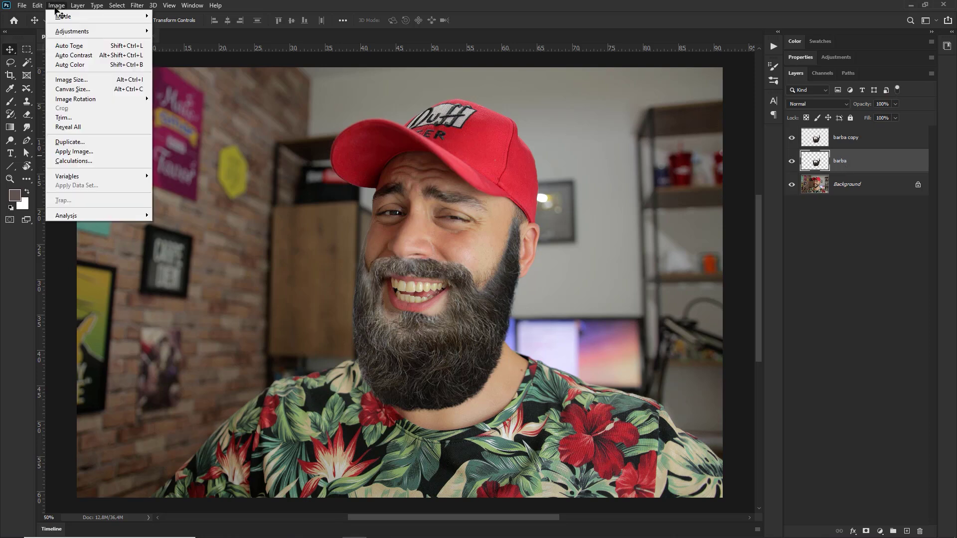
{"action": "mouse_move", "coordinate": [72, 31]}
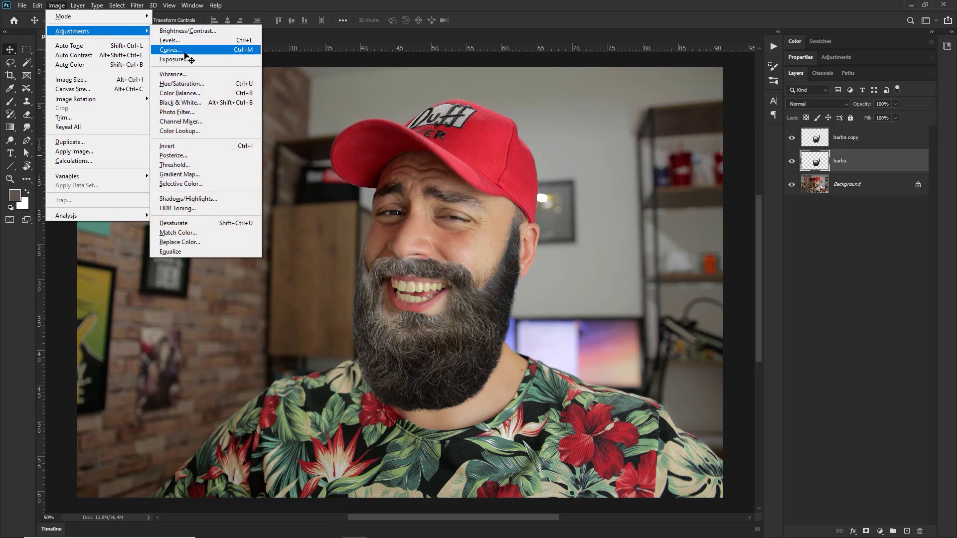
{"action": "left_click", "coordinate": [185, 84]}
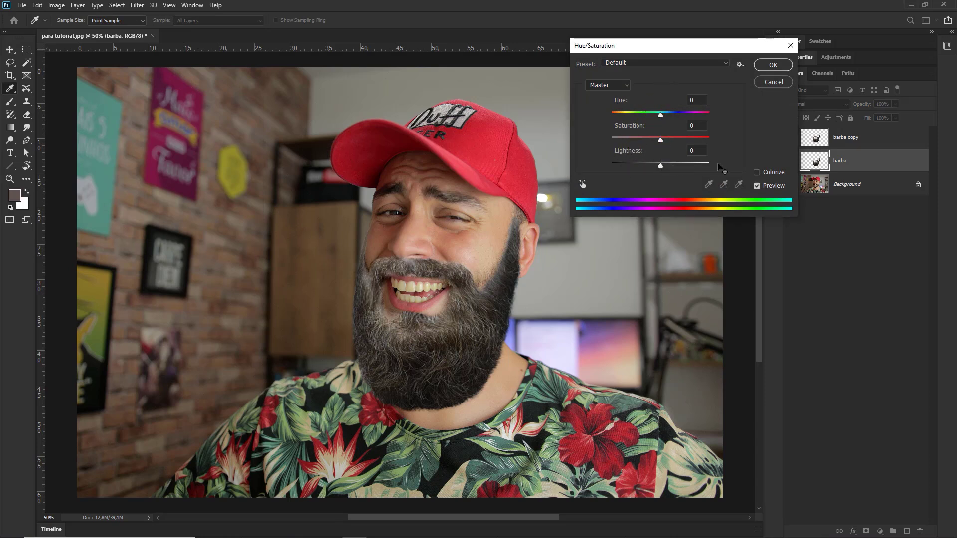
{"action": "mouse_move", "coordinate": [661, 166]}
{"action": "left_mouse_down"}
{"action": "mouse_move", "coordinate": [736, 164]}
{"action": "mouse_move", "coordinate": [596, 167]}
{"action": "left_mouse_up"}
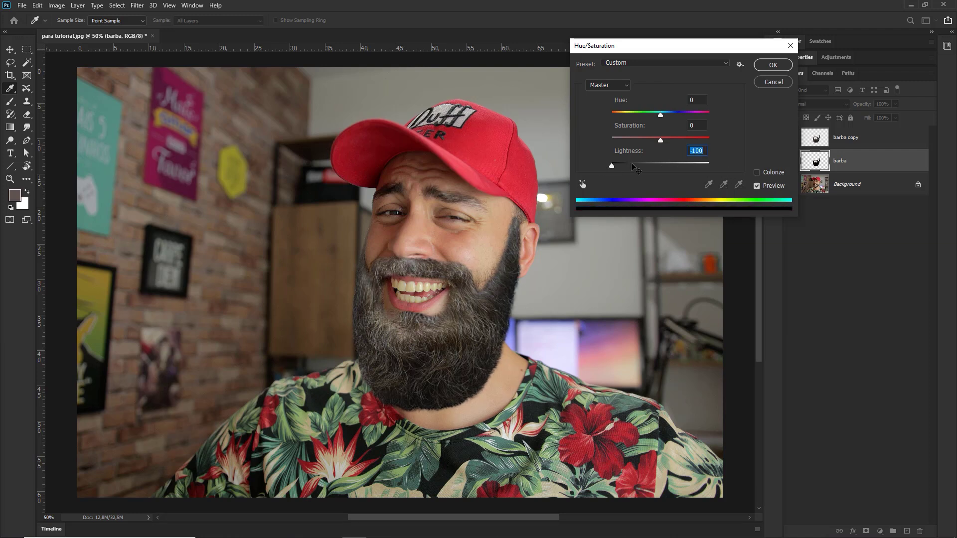
{"action": "mouse_move", "coordinate": [632, 167]}
{"action": "left_mouse_down"}
{"action": "mouse_move", "coordinate": [725, 172]}
{"action": "mouse_move", "coordinate": [590, 168]}
{"action": "left_mouse_up"}
{"action": "left_click", "coordinate": [770, 65]}
Toggle the barba copy's visibility to check the black beard, then reselect the original barba layer
{"action": "left_click", "coordinate": [791, 138]}
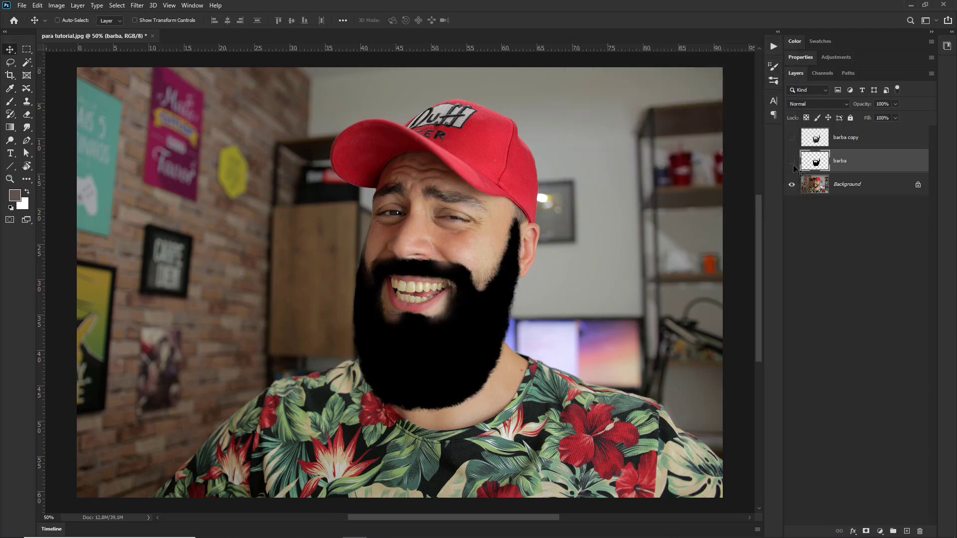
{"action": "left_click", "coordinate": [791, 161]}
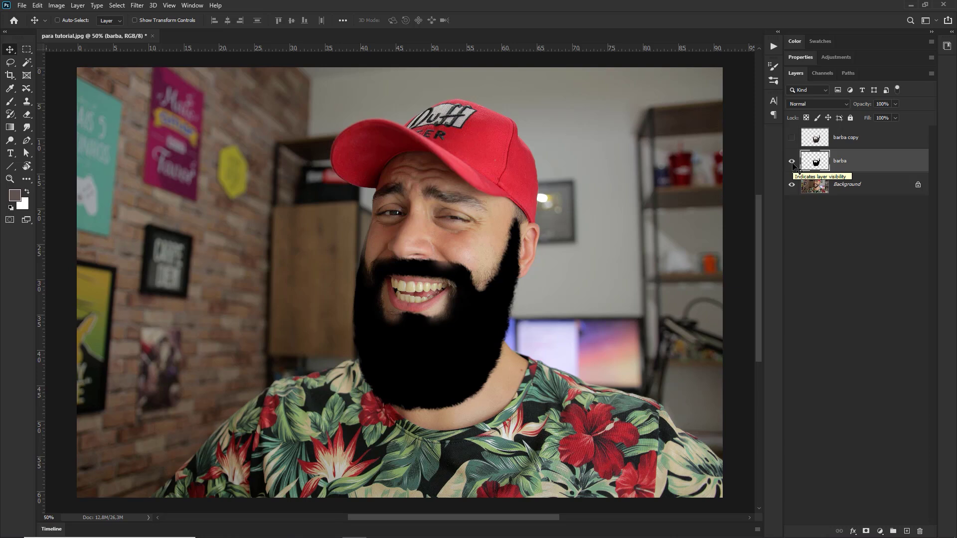
{"action": "left_click", "coordinate": [791, 138]}
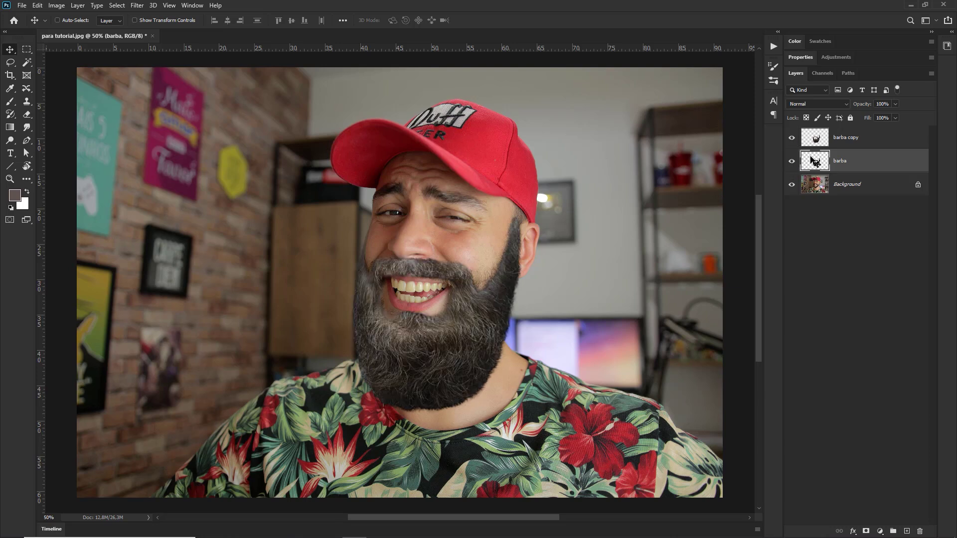
{"action": "left_click", "coordinate": [867, 135]}
{"action": "left_click", "coordinate": [858, 164]}
{"action": "key", "text": "ctrl"}
Apply a Gaussian Blur with a 25-pixel radius to the black barba layer
{"action": "left_click", "coordinate": [137, 6]}
{"action": "mouse_move", "coordinate": [143, 118]}
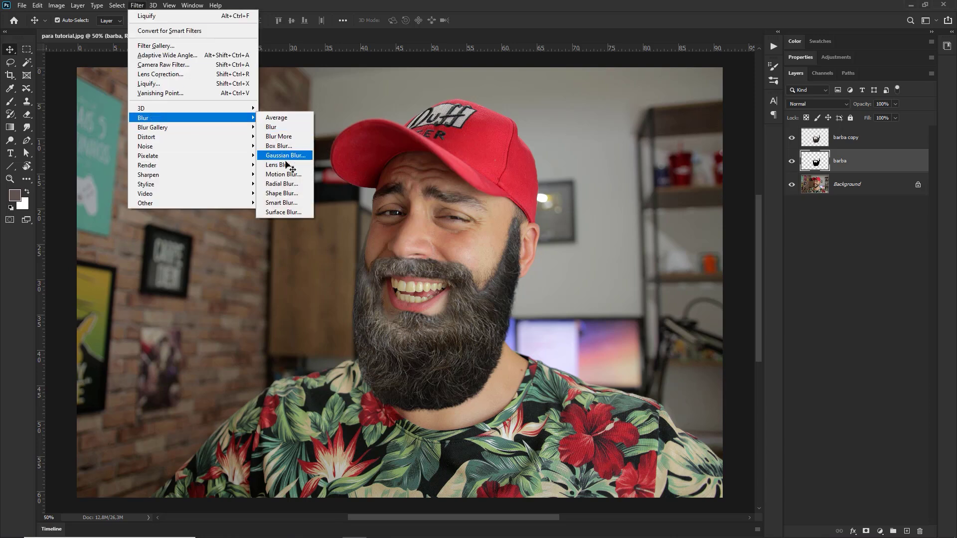
{"action": "left_click", "coordinate": [286, 155]}
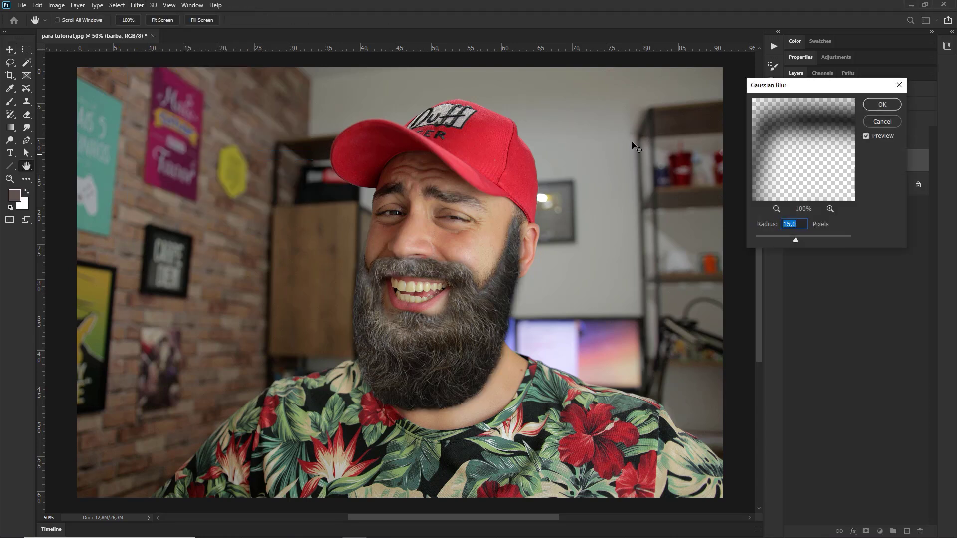
{"action": "mouse_move", "coordinate": [795, 240]}
{"action": "left_mouse_down"}
{"action": "mouse_move", "coordinate": [776, 241]}
{"action": "mouse_move", "coordinate": [801, 241]}
{"action": "left_mouse_up"}
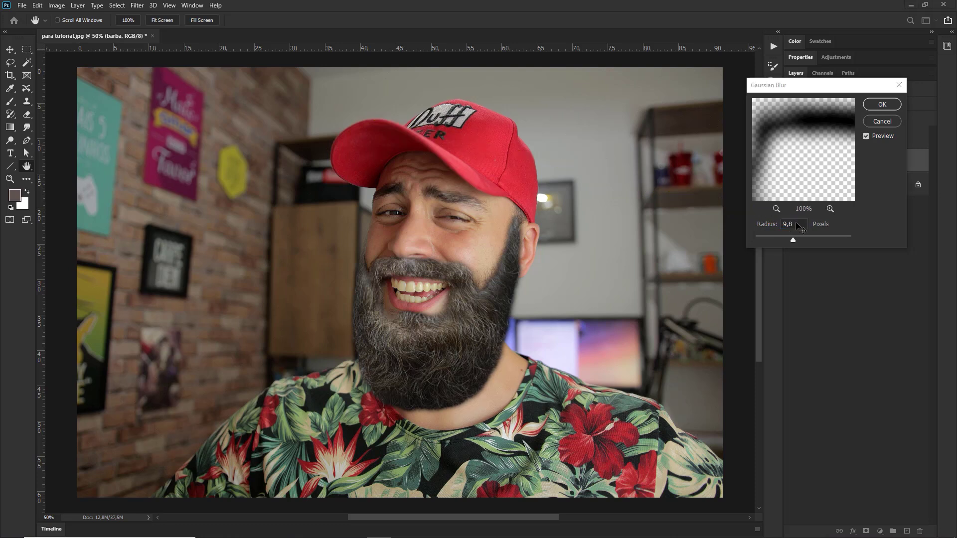
{"action": "type", "text": "30"}
{"action": "key", "text": "Tab"}
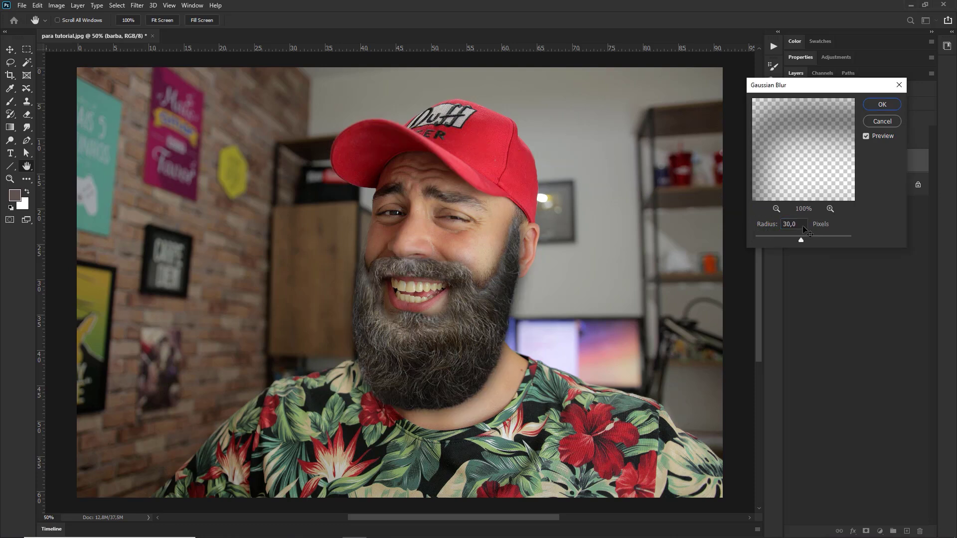
{"action": "left_click", "coordinate": [768, 224]}
{"action": "type", "text": "25"}
{"action": "key", "text": "Tab"}
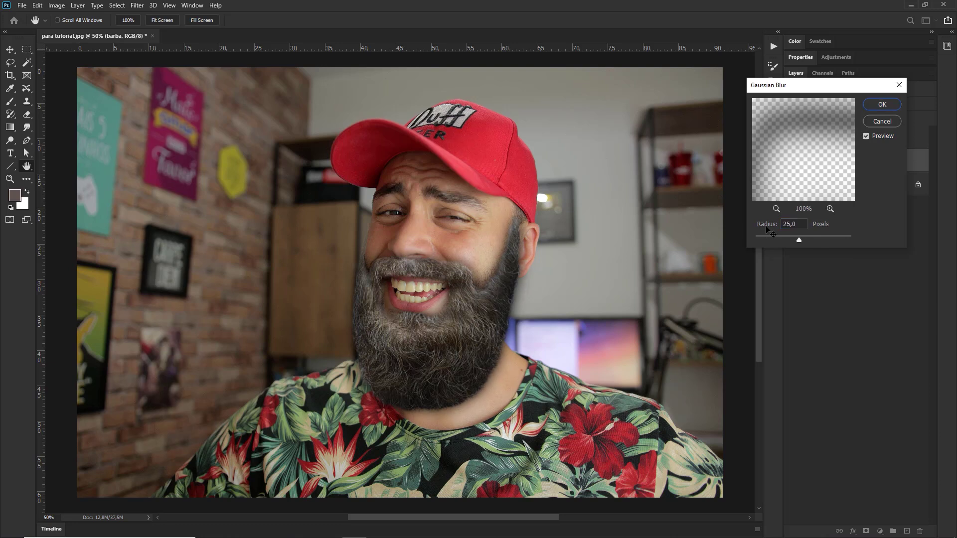
{"action": "left_click", "coordinate": [799, 224]}
{"action": "left_click", "coordinate": [873, 106]}
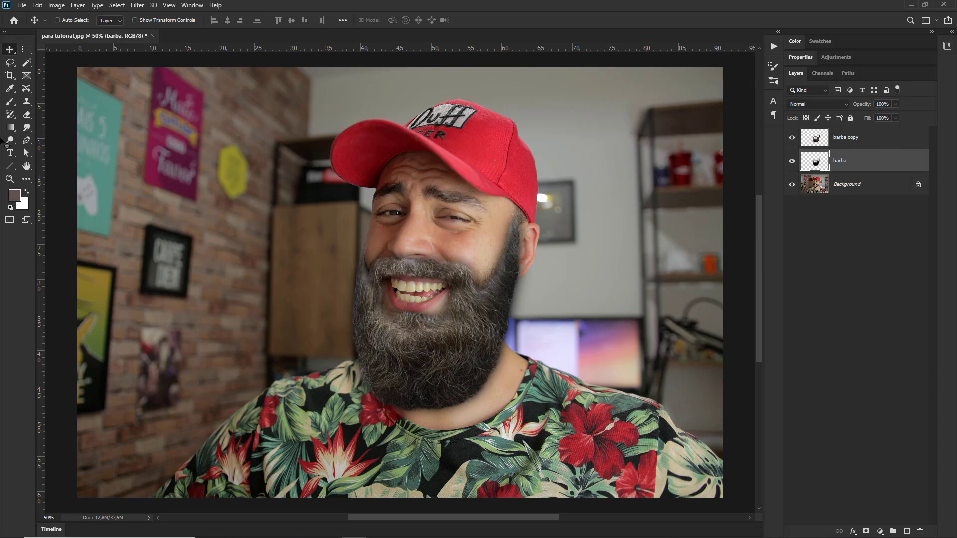
Move the blurred black barba layer down about 1.2 cm and set its opacity to 70%
{"action": "key", "text": "v"}
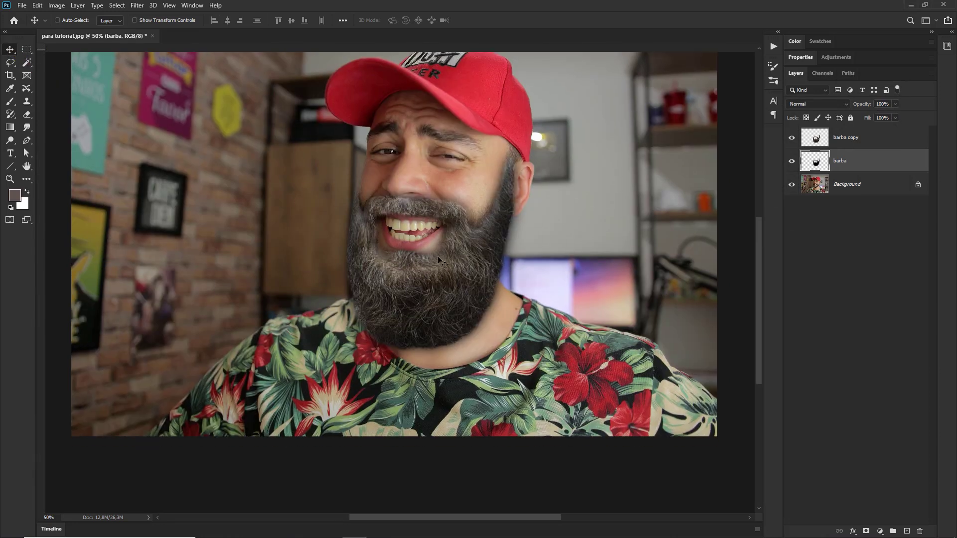
{"action": "left_click_drag", "start_coordinate": [442, 262], "coordinate": [420, 242]}
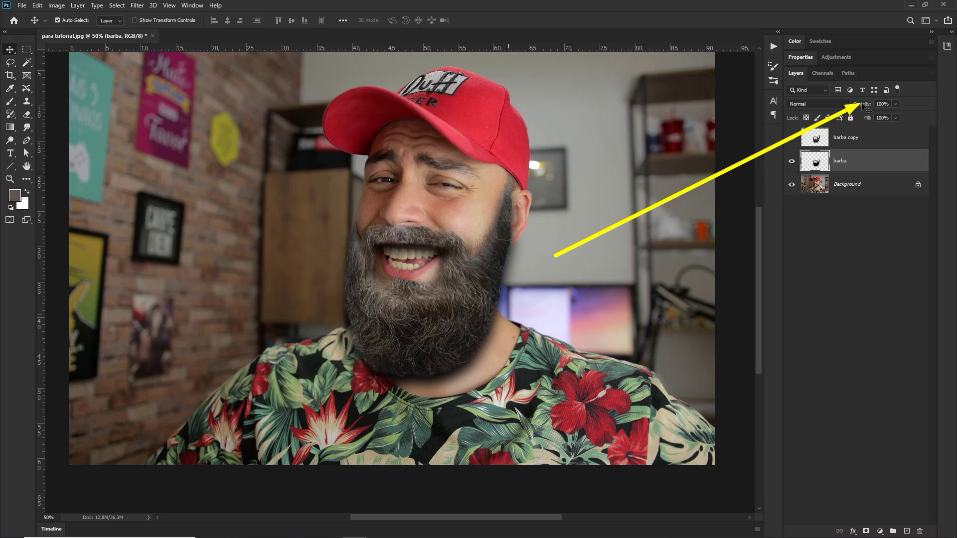
{"action": "left_click", "coordinate": [883, 104]}
{"action": "type", "text": "70"}
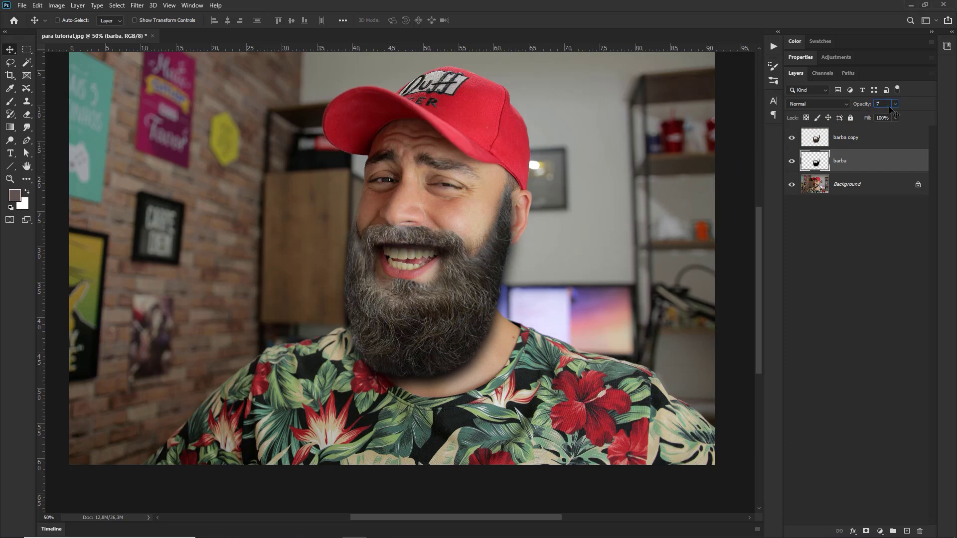
{"action": "key", "text": "Return"}
{"action": "key", "text": "z"}
{"action": "scroll", "coordinate": [490, 297], "scroll_direction": "down", "scroll_amount": 2}
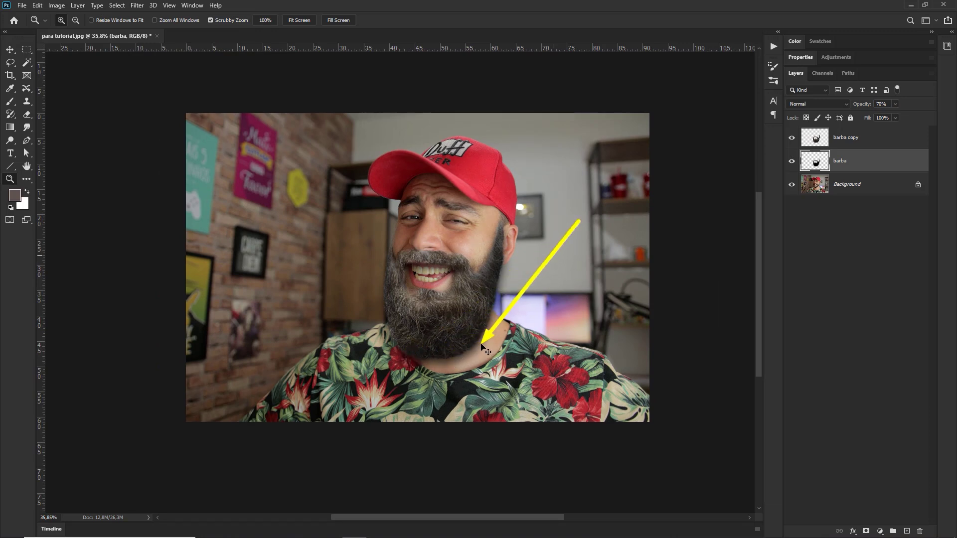
{"action": "left_click", "coordinate": [452, 289]}
{"action": "key", "text": "v"}
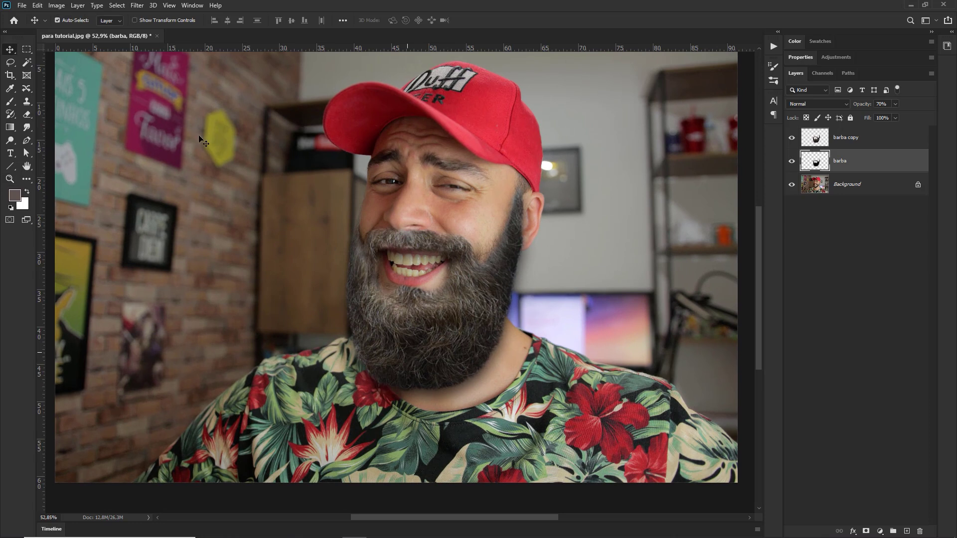
{"action": "key", "text": "e"}
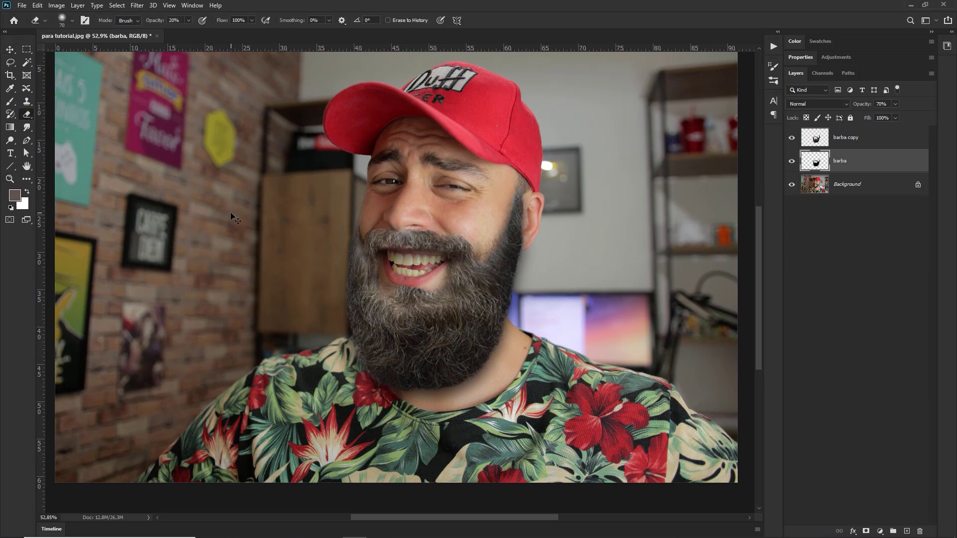
Set the Eraser to 80% opacity and size 300, then toggle the barba shadow layer to compare
{"action": "left_click", "coordinate": [158, 22]}
{"action": "type", "text": "80"}
{"action": "key", "text": "Return"}
{"action": "key", "text": "bracketleft"}
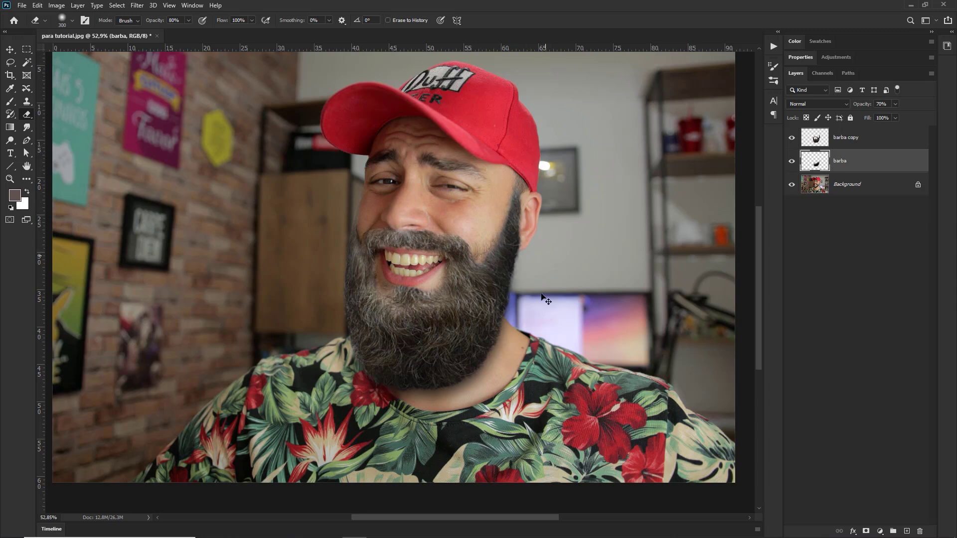
{"action": "left_click", "coordinate": [791, 161]}
{"action": "left_click", "coordinate": [791, 161]}
{"action": "left_click", "coordinate": [792, 161]}
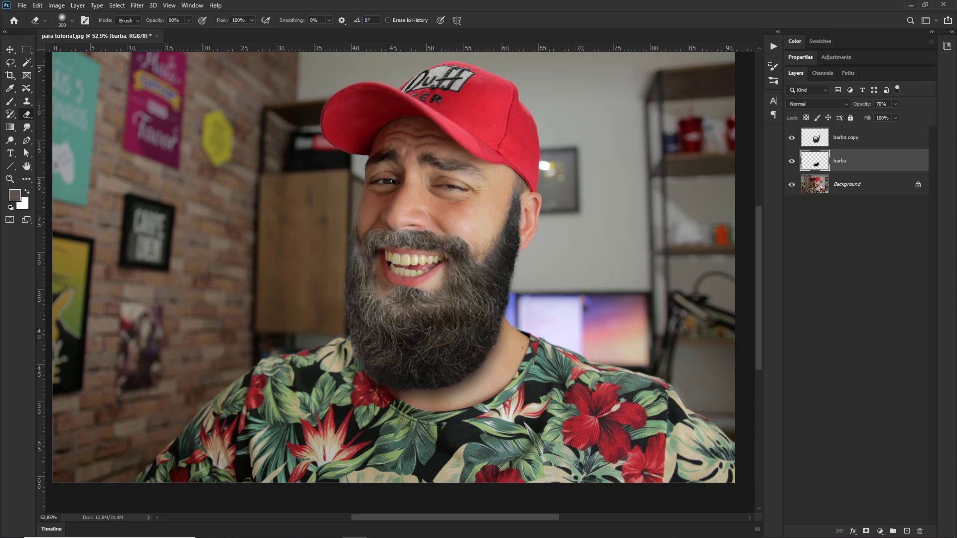
{"action": "key", "text": "v"}
{"action": "scroll", "coordinate": [494, 218], "scroll_direction": "down", "scroll_amount": 2}
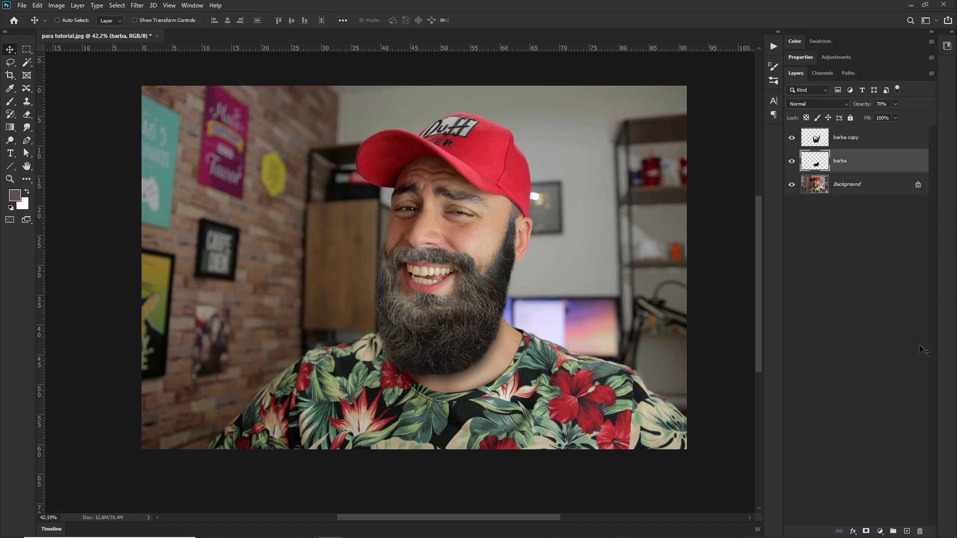
{"action": "key", "text": "z"}
{"action": "scroll", "coordinate": [446, 250], "scroll_direction": "up", "scroll_amount": 3}
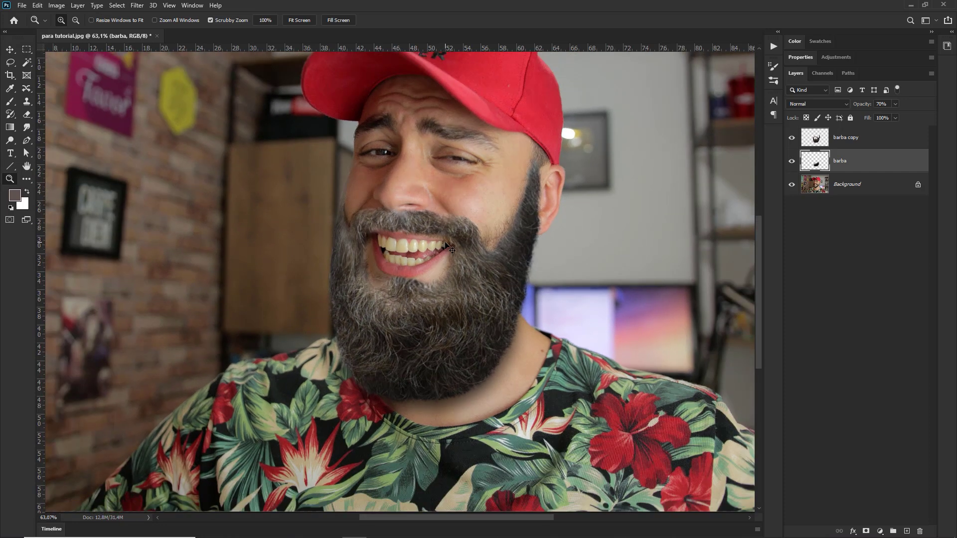
{"action": "scroll", "coordinate": [489, 323], "scroll_direction": "up", "scroll_amount": 2}
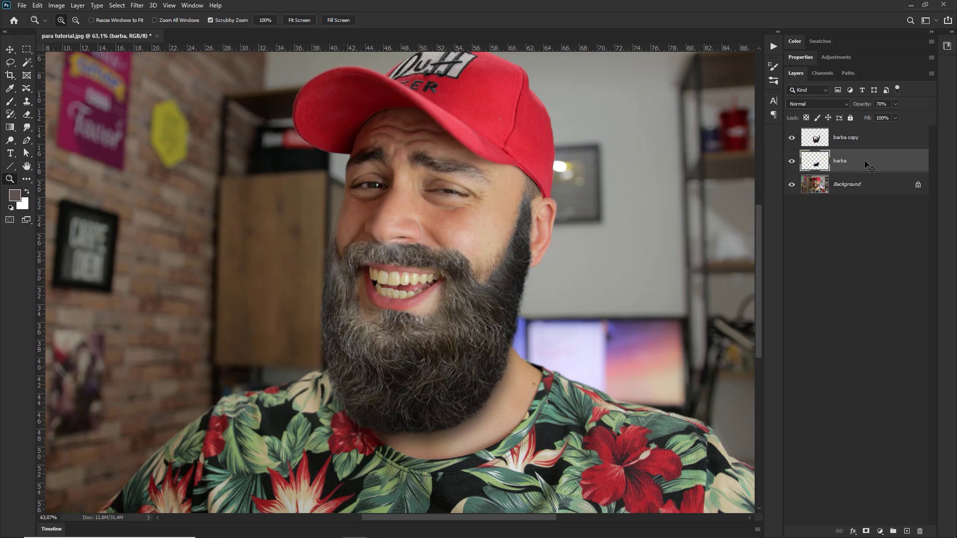
Duplicate the beard layer and set the original barba layer to Overlay blend mode
{"action": "key", "text": "ctrl+j"}
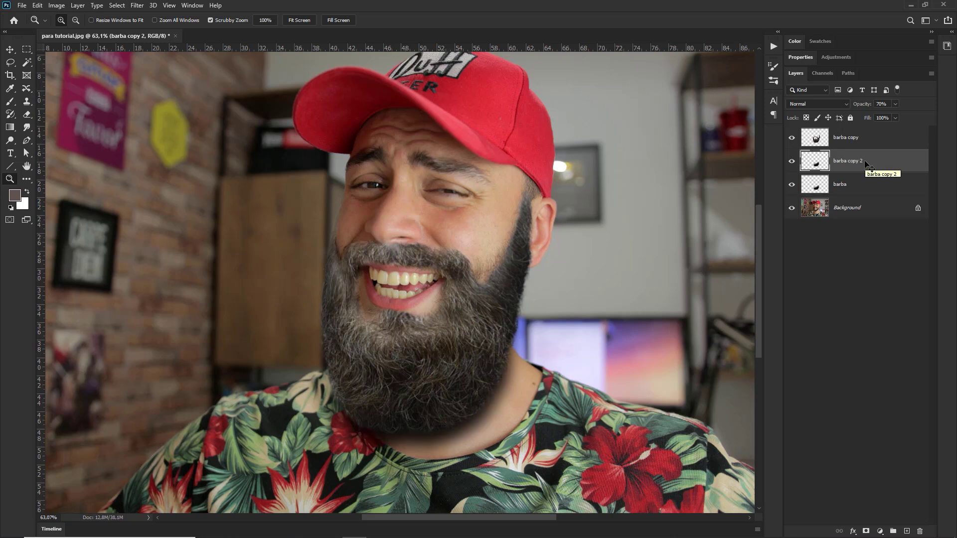
{"action": "left_click", "coordinate": [852, 188]}
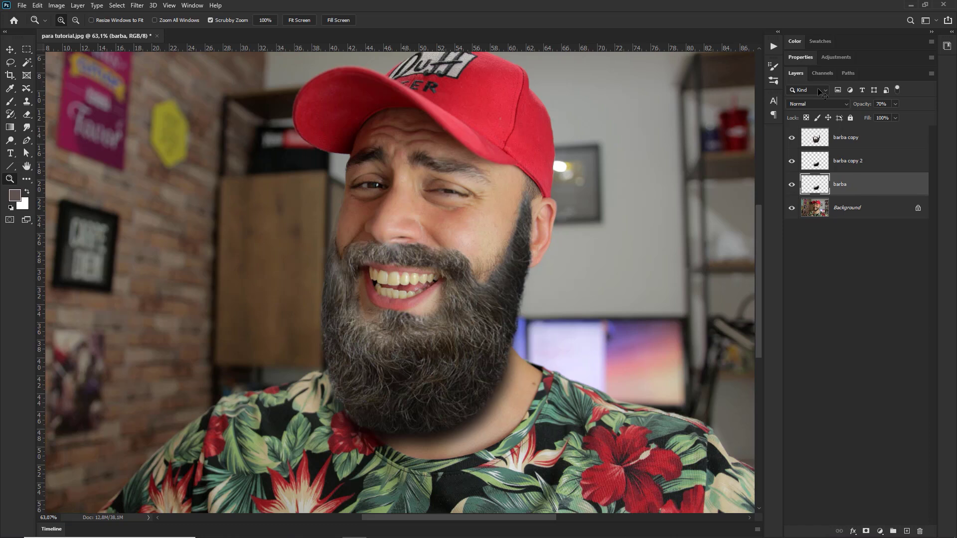
{"action": "left_click", "coordinate": [803, 104]}
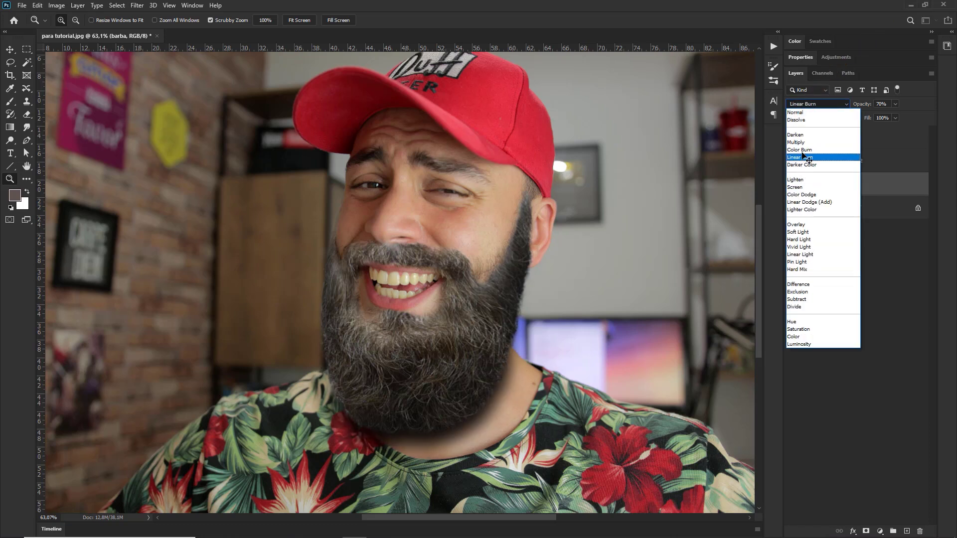
{"action": "left_click", "coordinate": [803, 225]}
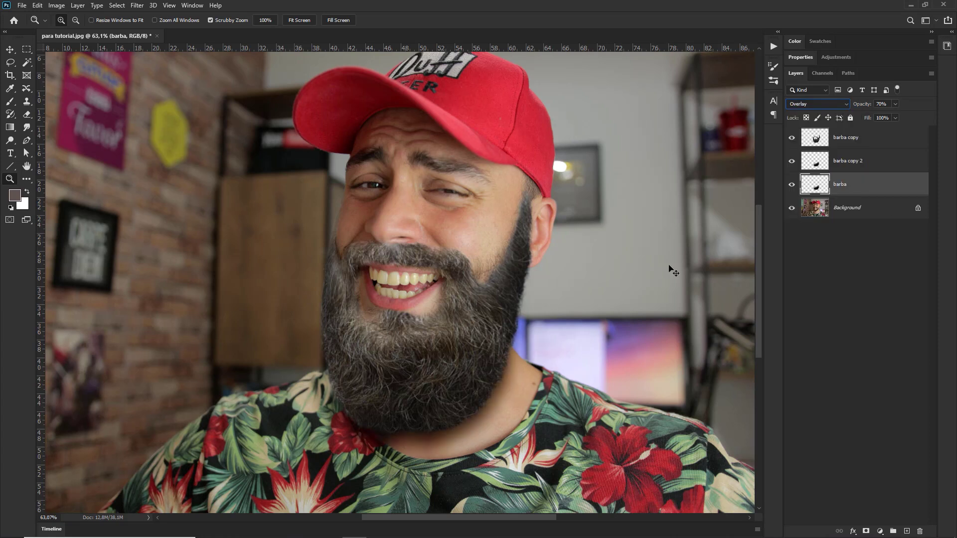
Compare the portrait with and without the Overlay barba layer, then zoom out
{"action": "left_click", "coordinate": [791, 187]}
{"action": "left_click", "coordinate": [791, 186]}
{"action": "left_click", "coordinate": [791, 186]}
{"action": "left_click", "coordinate": [791, 185]}
{"action": "left_click", "coordinate": [791, 186]}
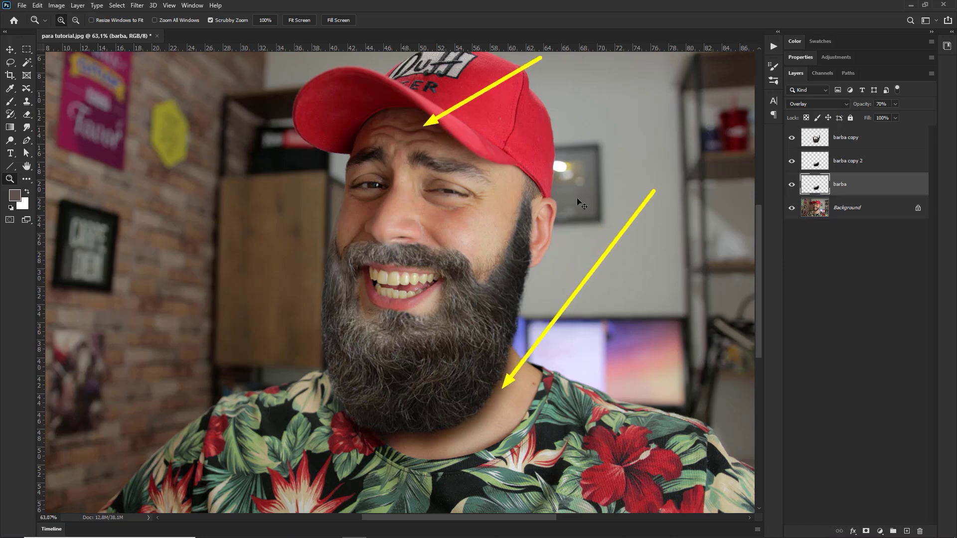
{"action": "left_click", "coordinate": [792, 185]}
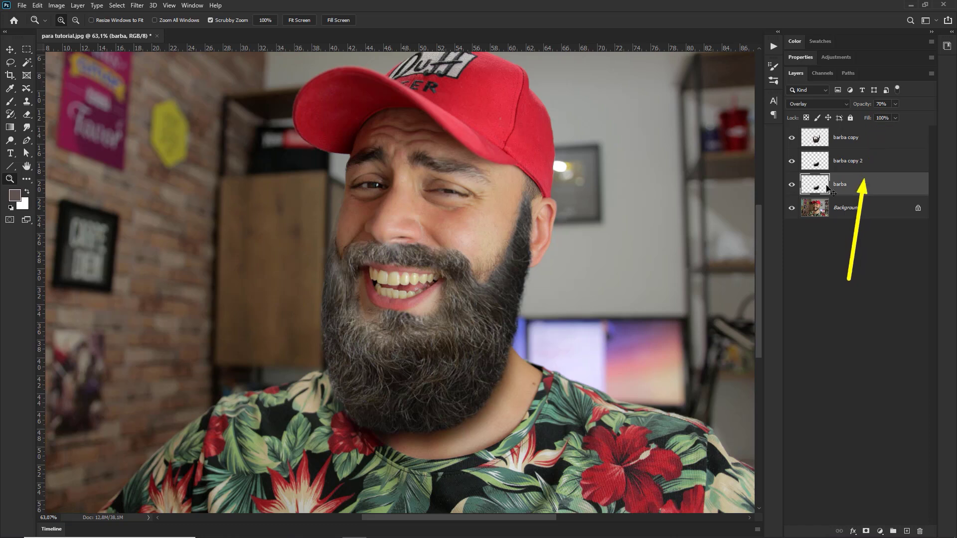
{"action": "mouse_move", "coordinate": [485, 297]}
{"action": "left_mouse_down"}
{"action": "mouse_move", "coordinate": [458, 304]}
{"action": "mouse_move", "coordinate": [506, 309]}
{"action": "left_mouse_up"}
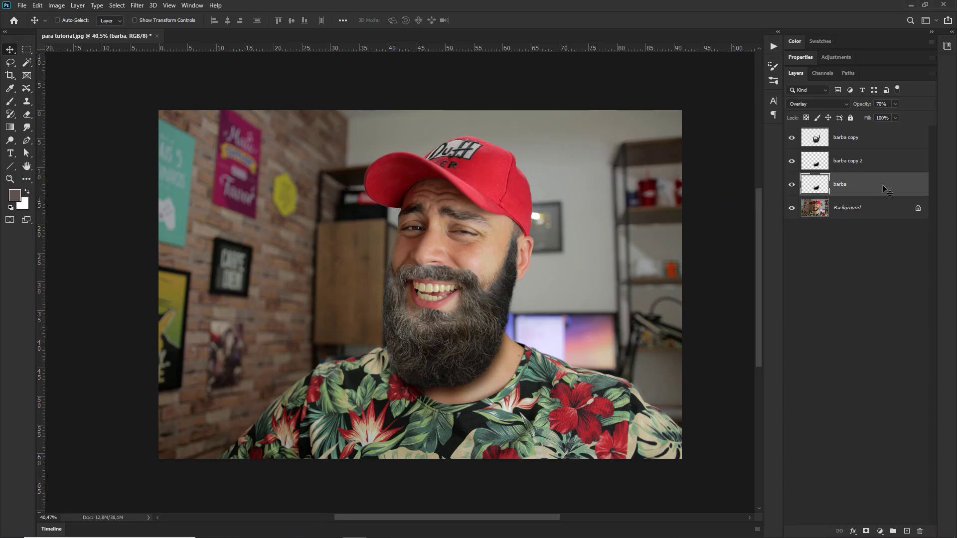
Select barba copy 2, zoom in on the face, and hide barba copy to compare
{"action": "left_click", "coordinate": [868, 161]}
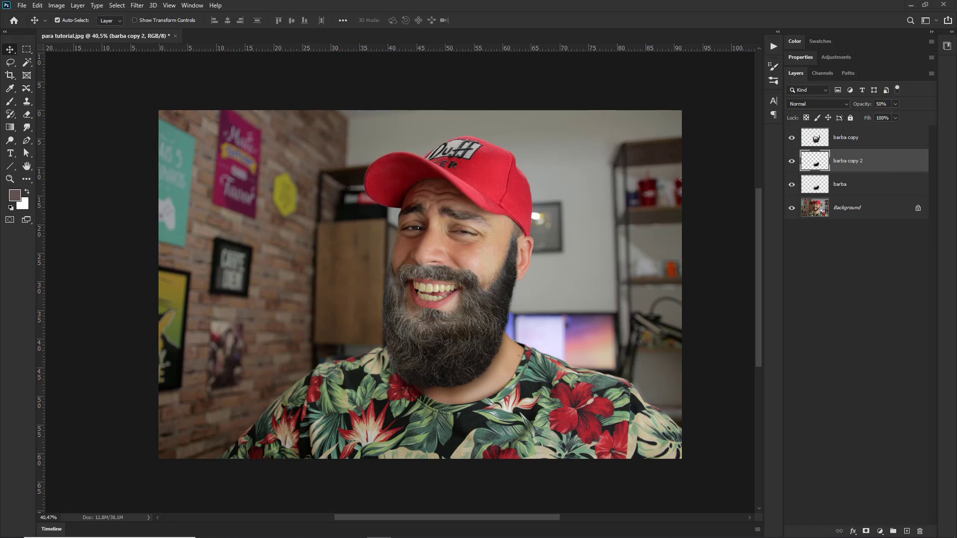
{"action": "key", "text": "z"}
{"action": "left_click_drag", "start_coordinate": [449, 244], "coordinate": [690, 205]}
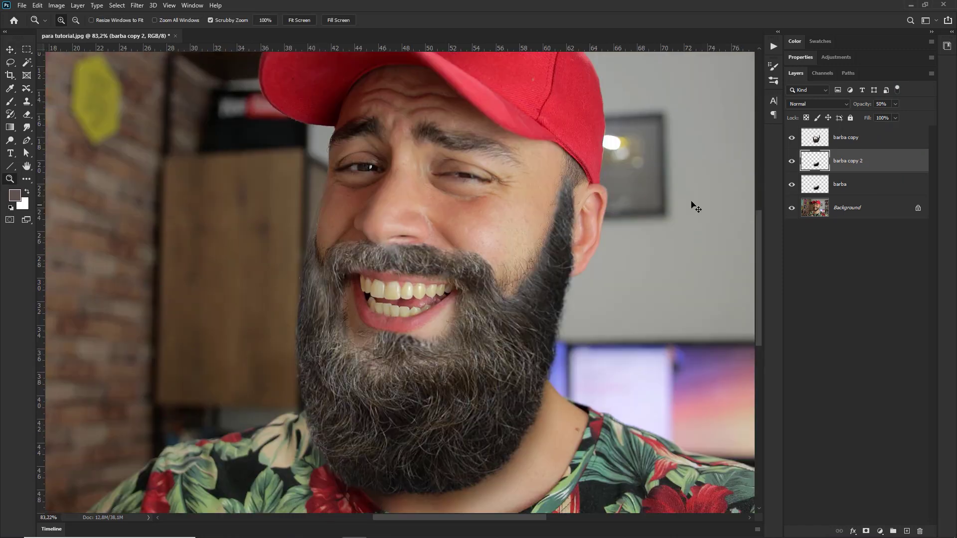
{"action": "left_click", "coordinate": [847, 141]}
{"action": "left_click", "coordinate": [791, 138]}
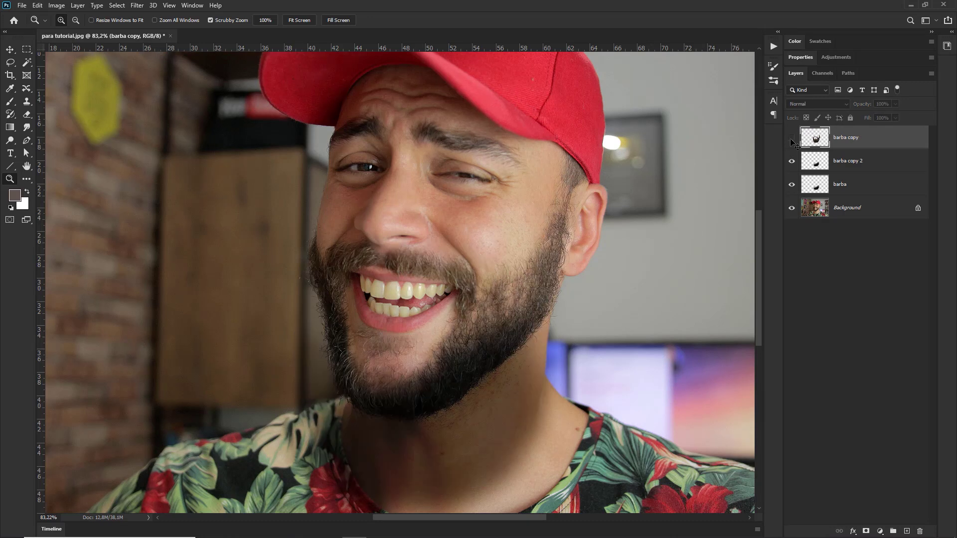
Darken the visible barba copy layer with Levels: midtones about 0.84, output white 241
{"action": "left_click", "coordinate": [792, 138]}
{"action": "left_click", "coordinate": [792, 138]}
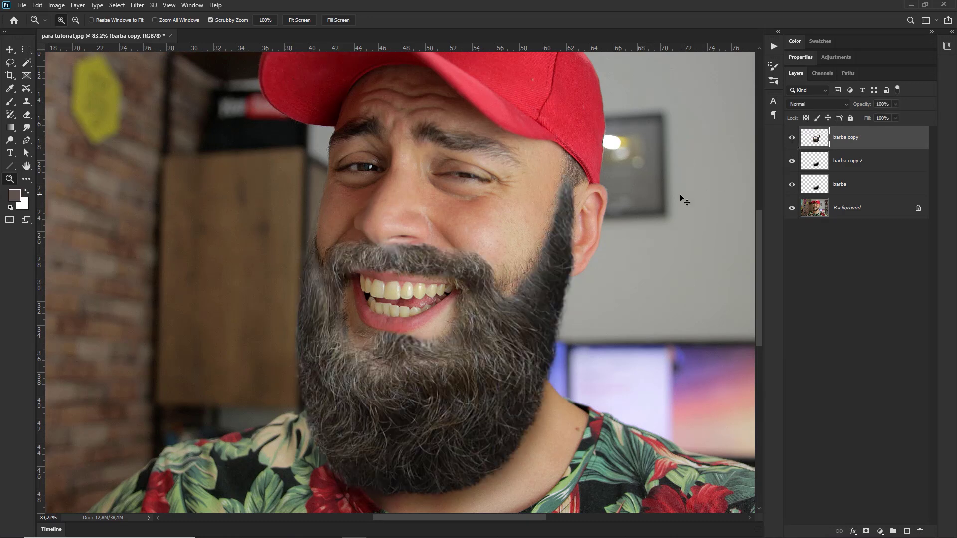
{"action": "left_click", "coordinate": [56, 5]}
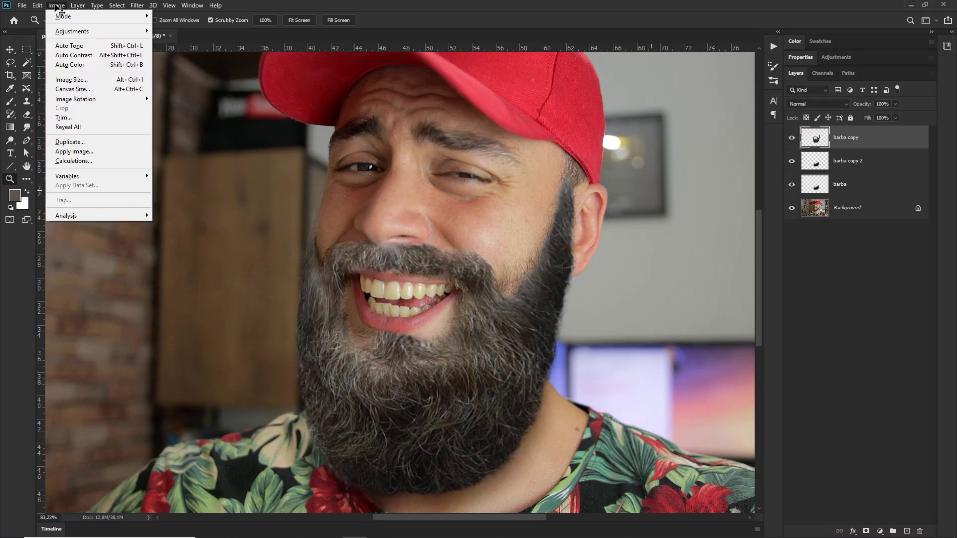
{"action": "mouse_move", "coordinate": [73, 31]}
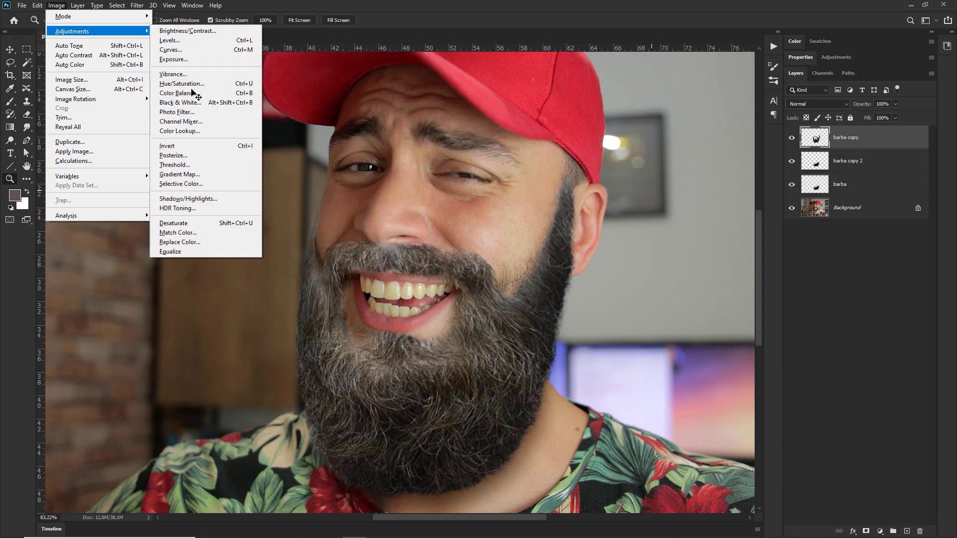
{"action": "left_click", "coordinate": [181, 44]}
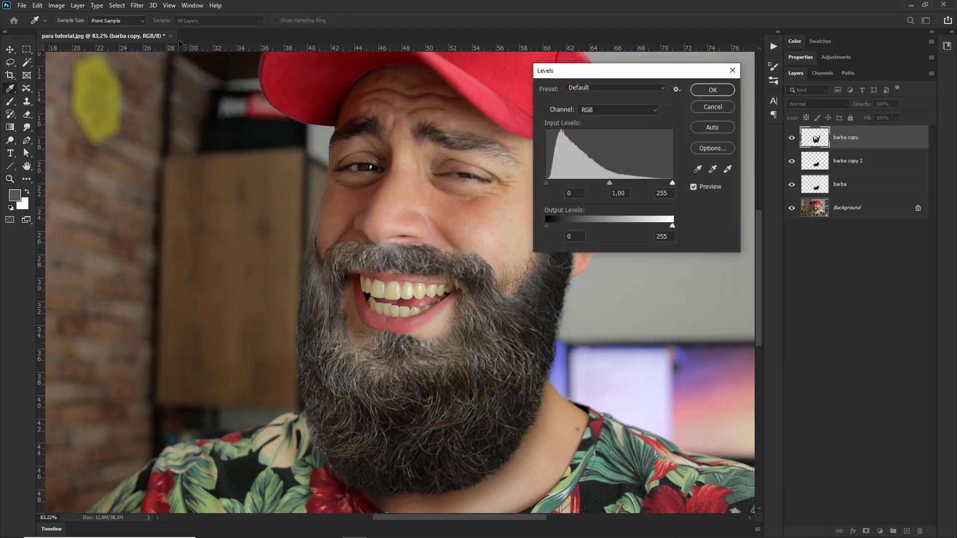
{"action": "left_click_drag", "start_coordinate": [622, 72], "coordinate": [703, 95]}
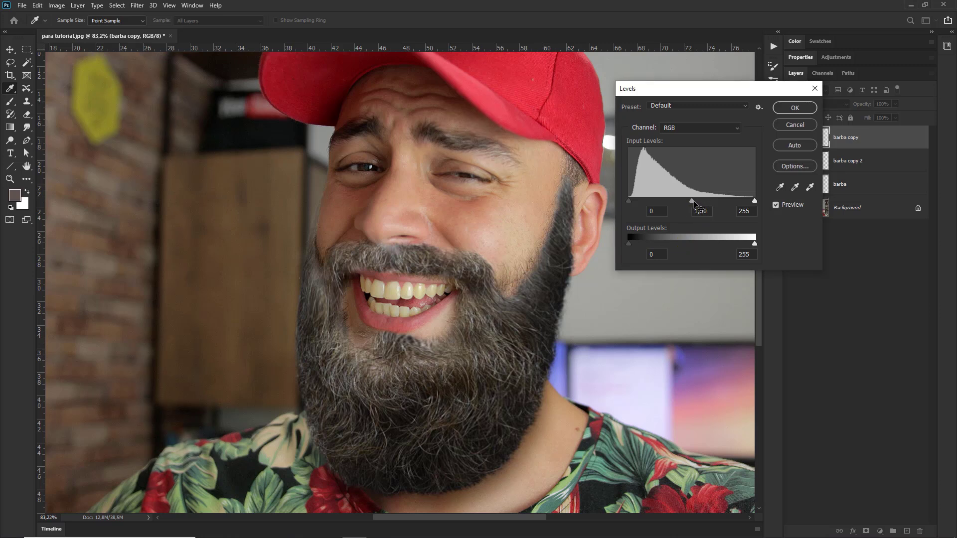
{"action": "mouse_move", "coordinate": [692, 201]}
{"action": "left_mouse_down"}
{"action": "mouse_move", "coordinate": [663, 201]}
{"action": "mouse_move", "coordinate": [698, 206]}
{"action": "left_mouse_up"}
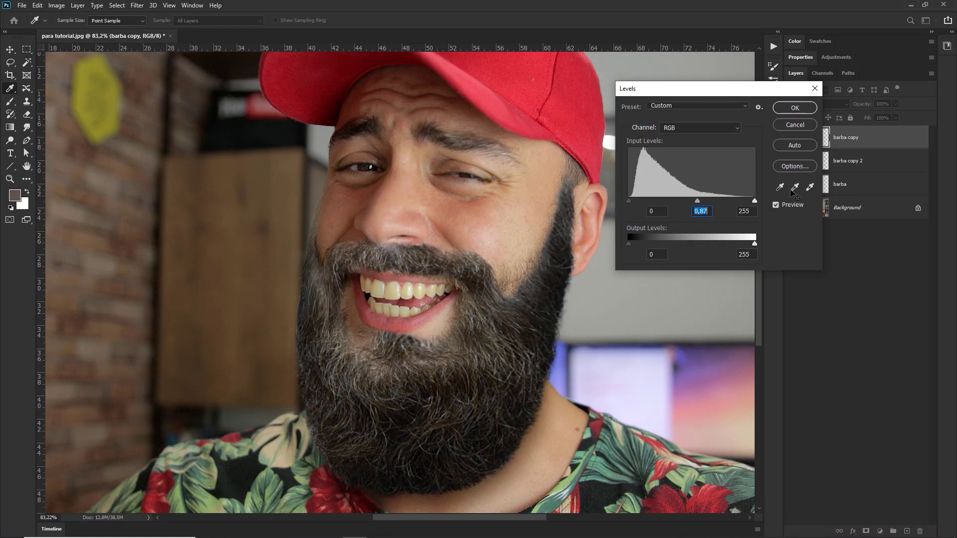
{"action": "left_click", "coordinate": [786, 208]}
{"action": "left_click", "coordinate": [787, 208]}
{"action": "left_click_drag", "start_coordinate": [698, 201], "coordinate": [699, 201]}
{"action": "key", "text": "ctrl+minus"}
{"action": "key", "text": "ctrl+minus"}
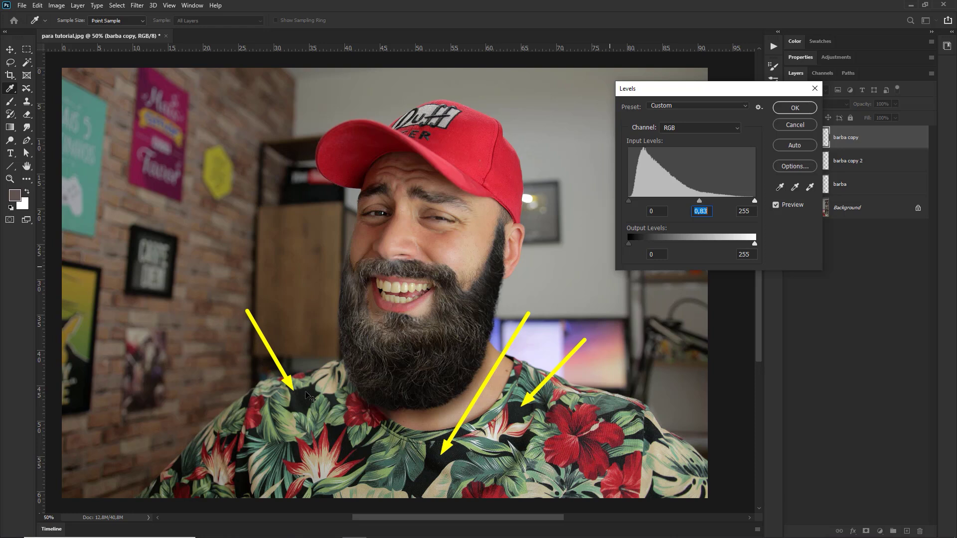
{"action": "mouse_move", "coordinate": [698, 201]}
{"action": "left_mouse_down"}
{"action": "mouse_move", "coordinate": [660, 202]}
{"action": "mouse_move", "coordinate": [699, 209]}
{"action": "left_mouse_up"}
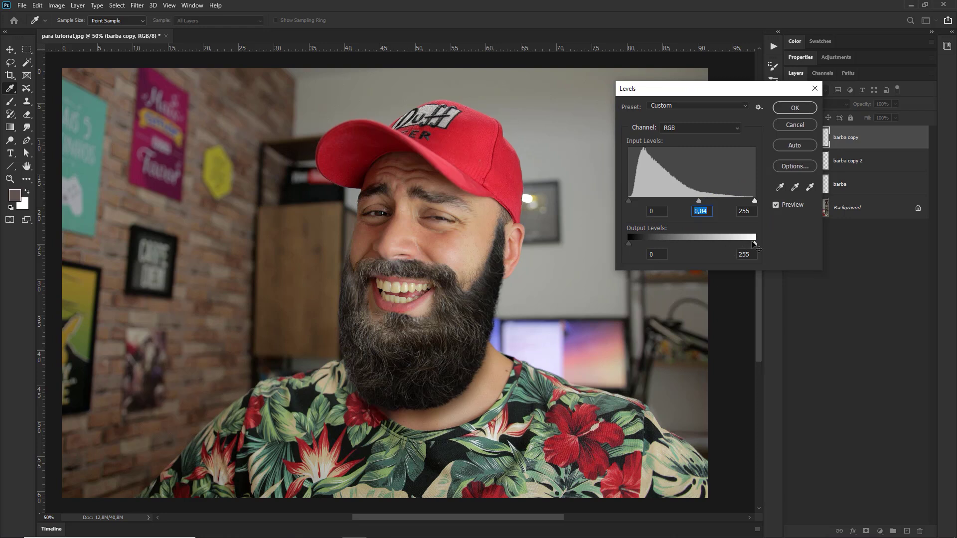
{"action": "mouse_move", "coordinate": [754, 245]}
{"action": "left_mouse_down"}
{"action": "mouse_move", "coordinate": [770, 257]}
{"action": "mouse_move", "coordinate": [664, 244]}
{"action": "mouse_move", "coordinate": [793, 258]}
{"action": "mouse_move", "coordinate": [741, 249]}
{"action": "mouse_move", "coordinate": [748, 255]}
{"action": "left_mouse_up"}
Confirm the Levels change and zoom in on the beard around the mouth
{"action": "left_click", "coordinate": [795, 108]}
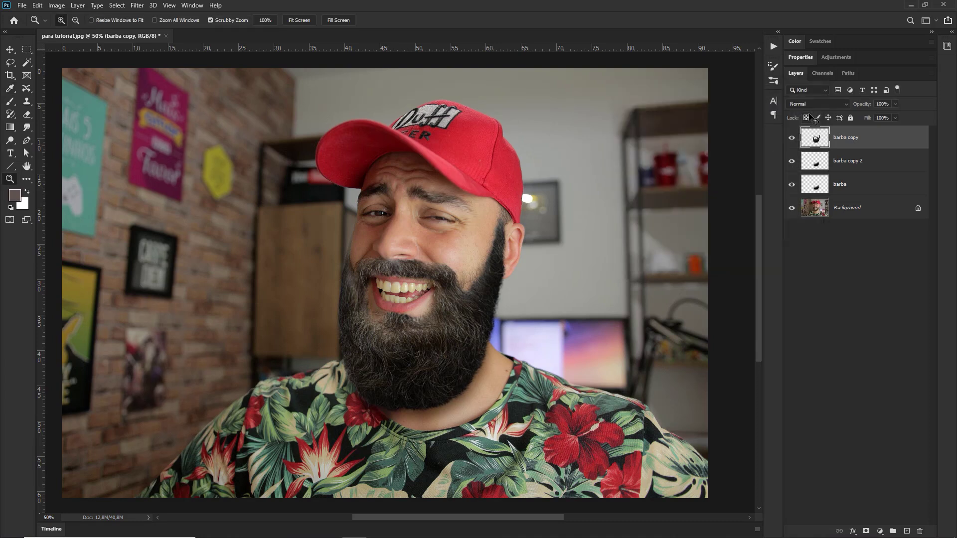
{"action": "left_click", "coordinate": [437, 224]}
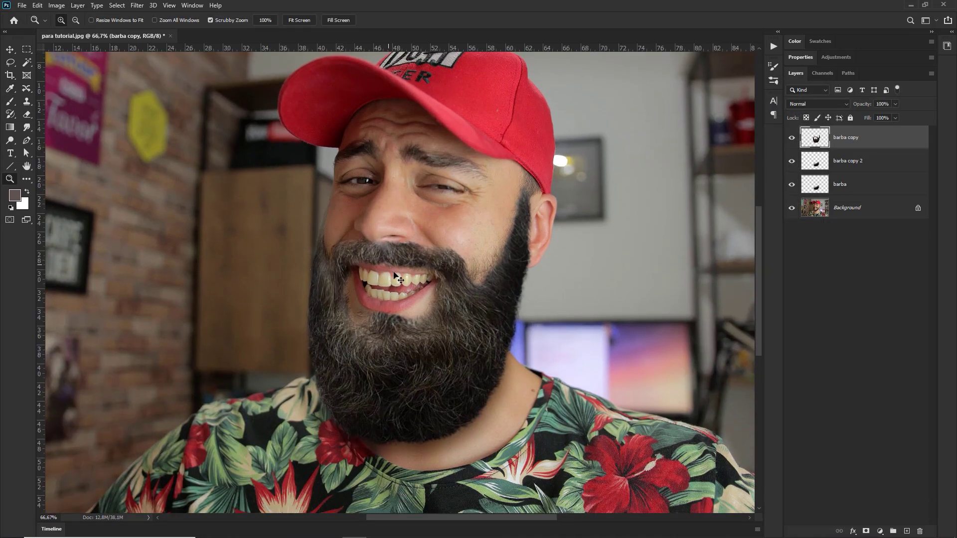
{"action": "left_click", "coordinate": [418, 299]}
{"action": "left_click", "coordinate": [418, 299]}
{"action": "left_click_drag", "start_coordinate": [417, 299], "coordinate": [540, 264]}
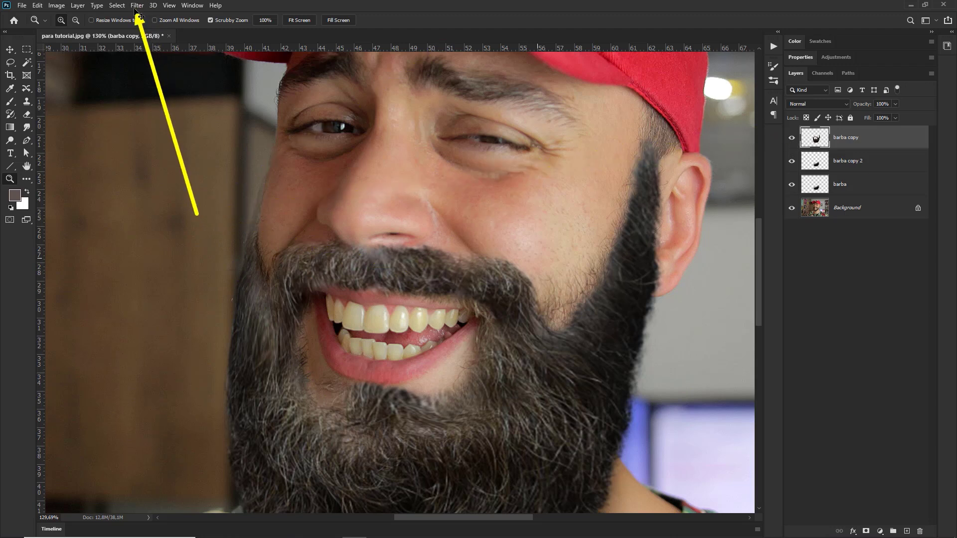
Apply Filter > Sharpen > Sharpen twice to the barba copy beard layer
{"action": "left_click", "coordinate": [137, 5]}
{"action": "mouse_move", "coordinate": [147, 174]}
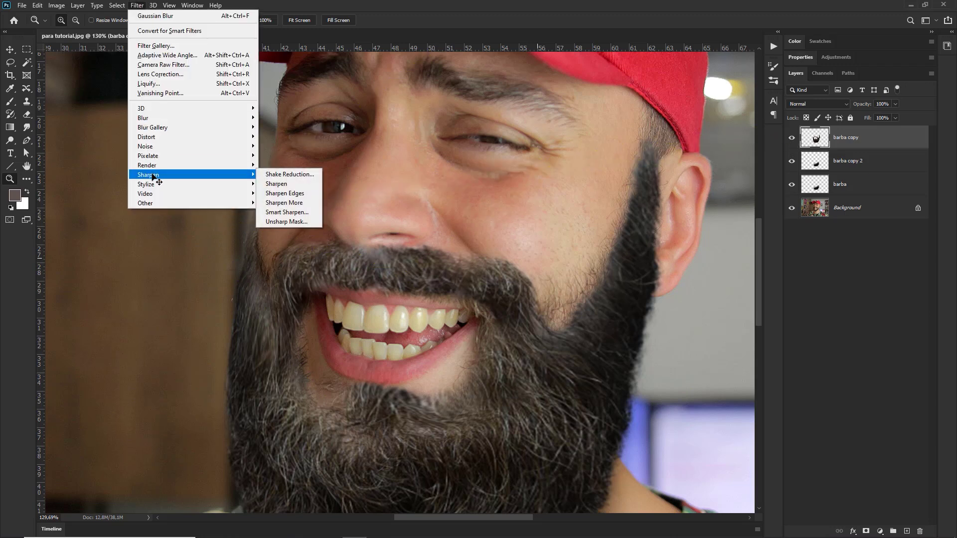
{"action": "left_click", "coordinate": [281, 184]}
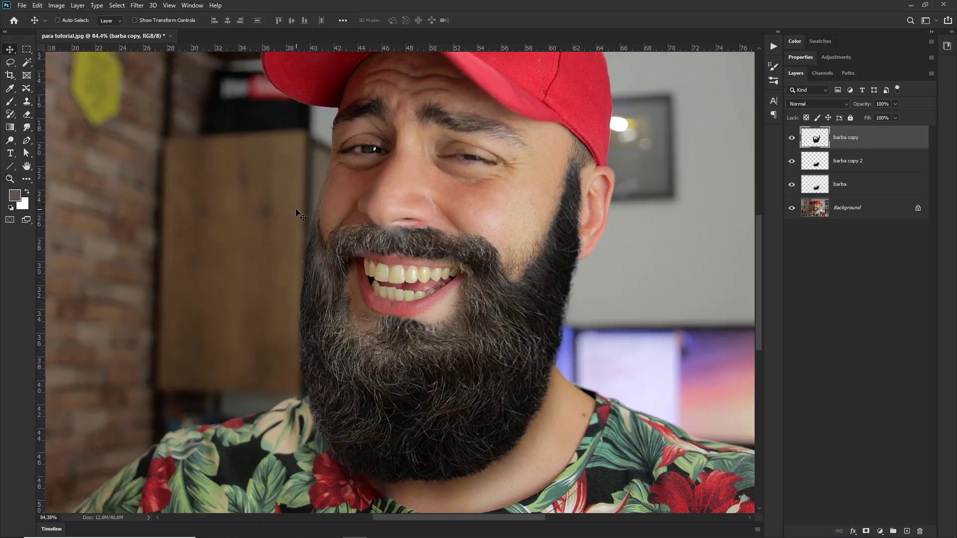
{"action": "left_click", "coordinate": [137, 6]}
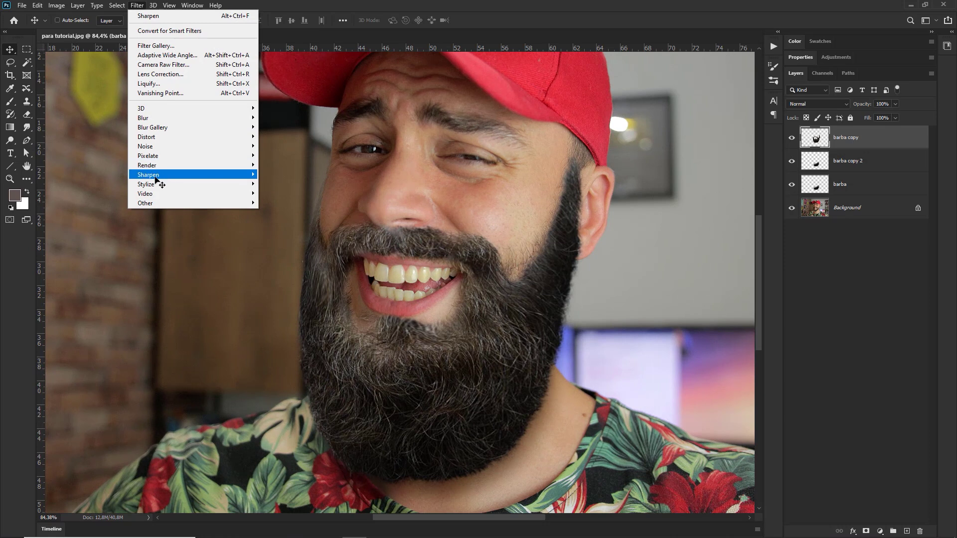
{"action": "left_click", "coordinate": [279, 184]}
{"action": "scroll", "coordinate": [514, 241], "scroll_direction": "down", "scroll_amount": 3}
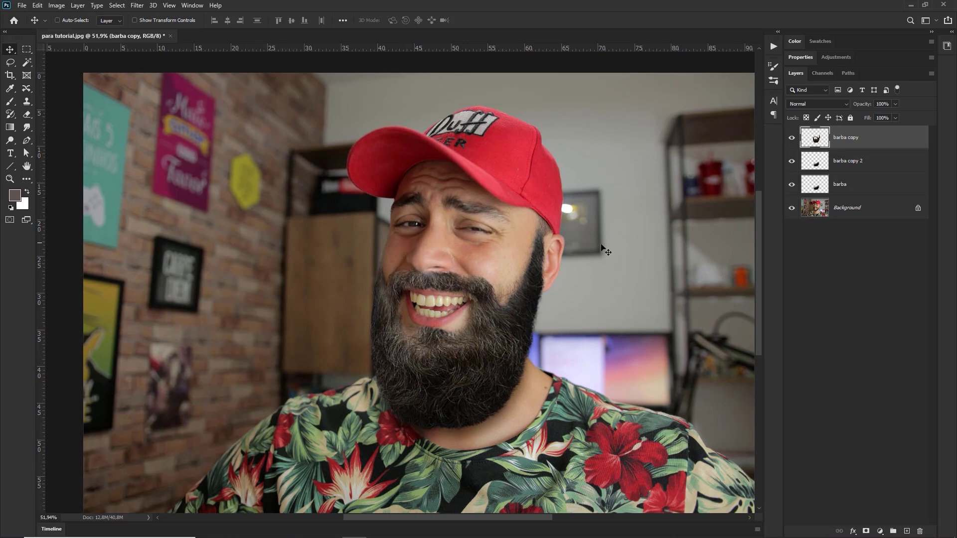
Apply Hue/Saturation to barba copy: slight negative hue, saturation +25, lightness -8
{"action": "key", "text": "ctrl"}
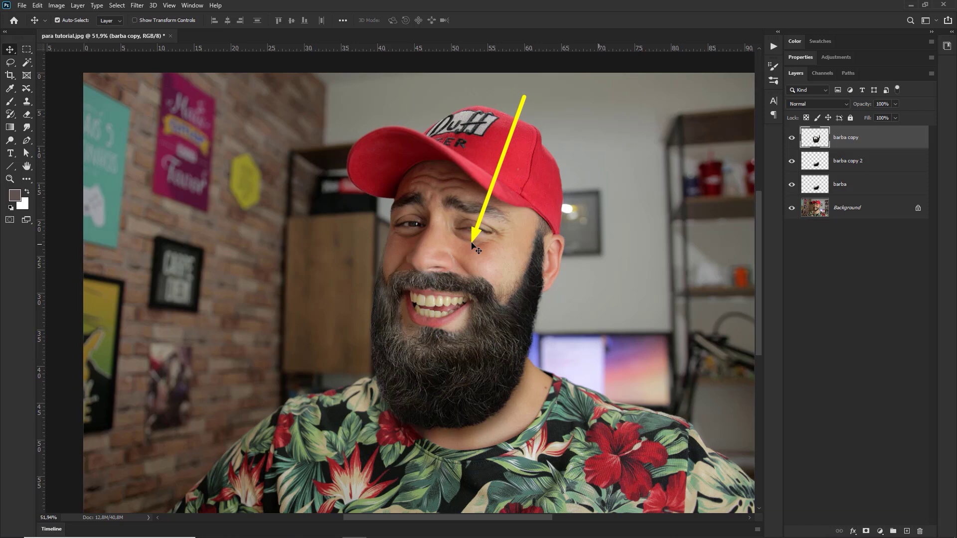
{"action": "left_click", "coordinate": [57, 5]}
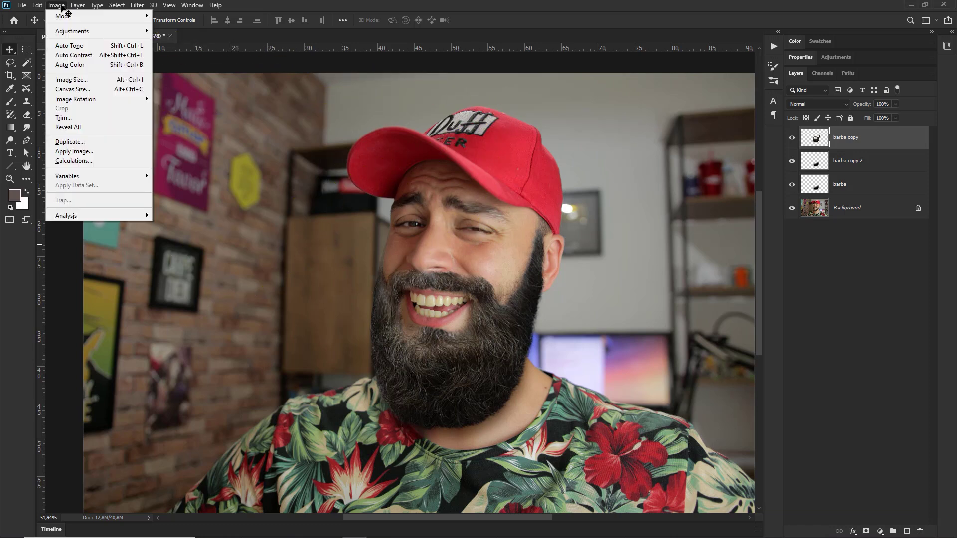
{"action": "mouse_move", "coordinate": [72, 31]}
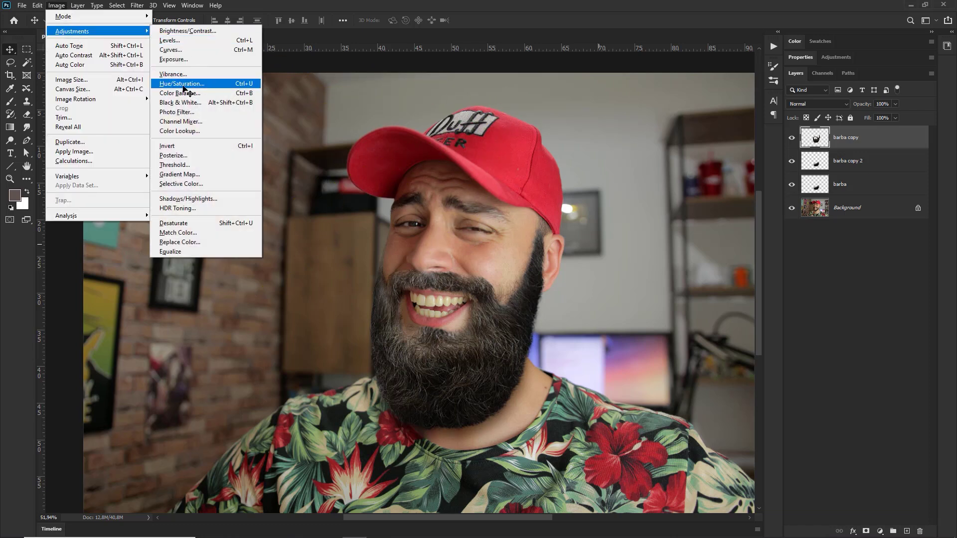
{"action": "left_click", "coordinate": [184, 84]}
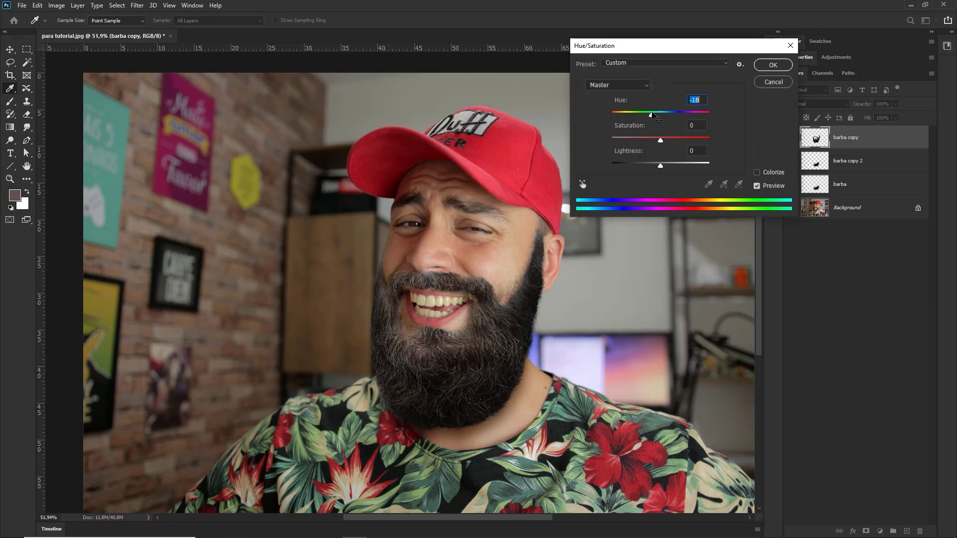
{"action": "left_click_drag", "start_coordinate": [646, 114], "coordinate": [679, 115]}
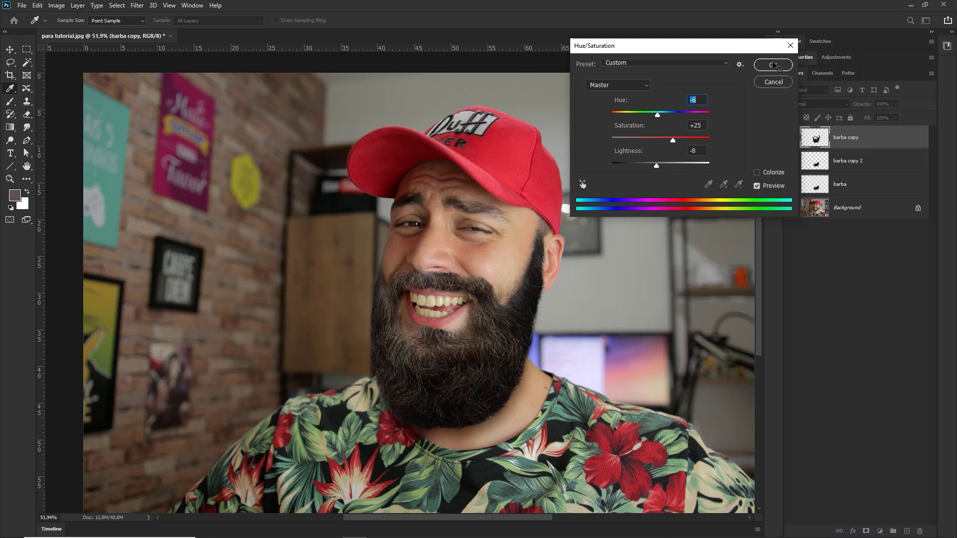
{"action": "left_click", "coordinate": [773, 66]}
{"action": "key", "text": "z"}
{"action": "left_click_drag", "start_coordinate": [488, 327], "coordinate": [506, 326]}
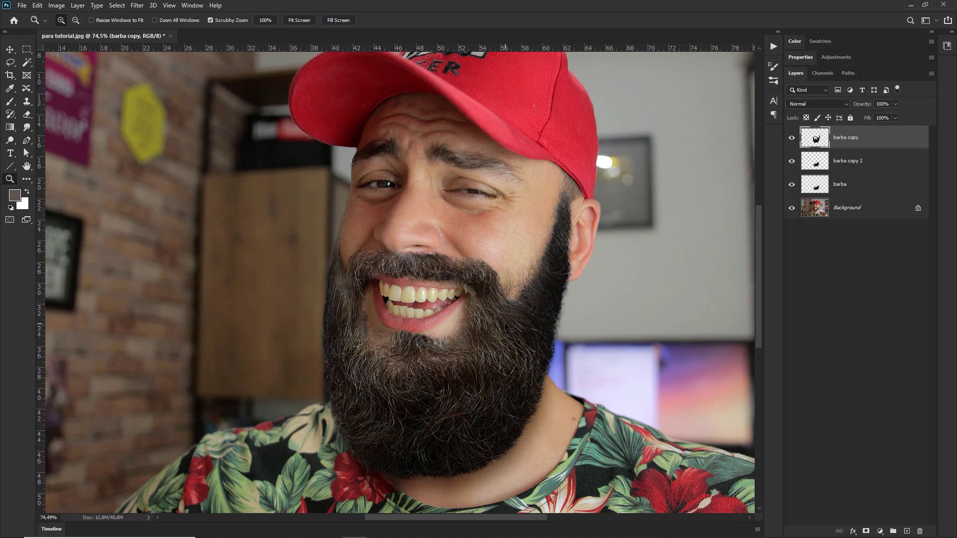
Lightly erase the beard's jaw edge, then switch to Move and fit the portrait on screen
{"action": "left_click_drag", "start_coordinate": [506, 326], "coordinate": [497, 280]}
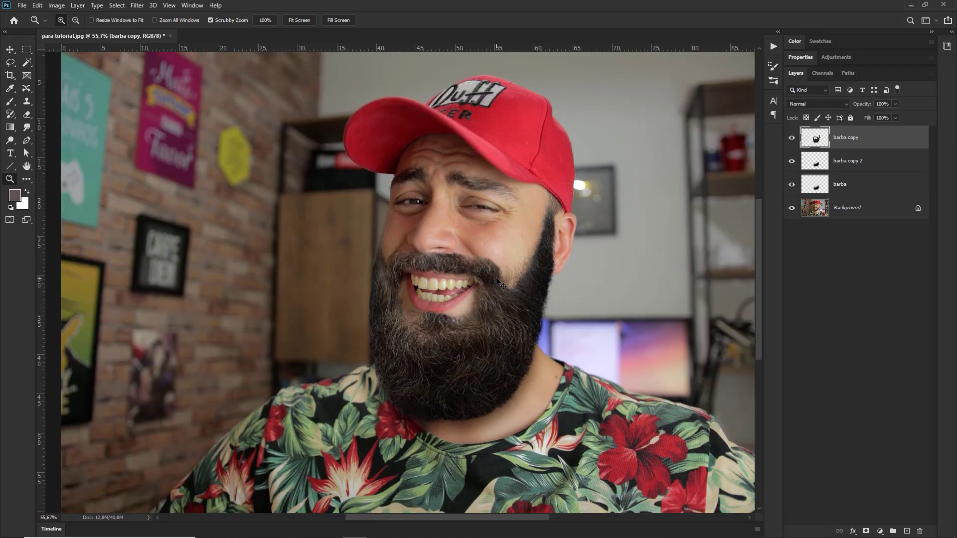
{"action": "key", "text": "e"}
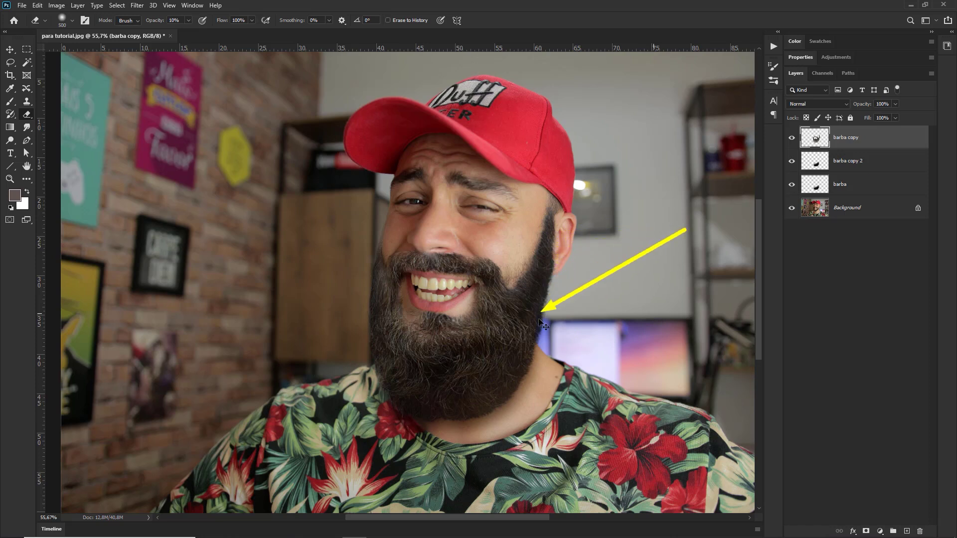
{"action": "key", "text": "v"}
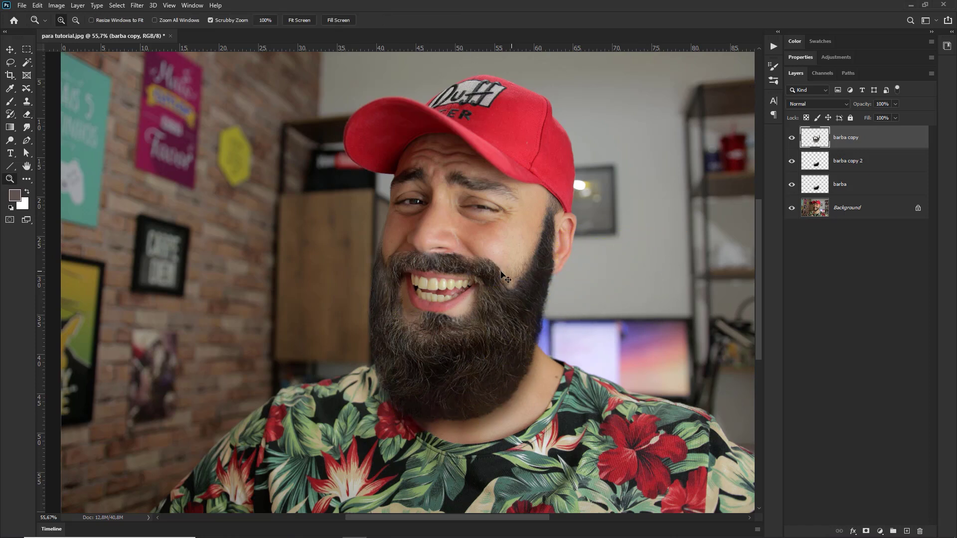
{"action": "key", "text": "ctrl+0"}
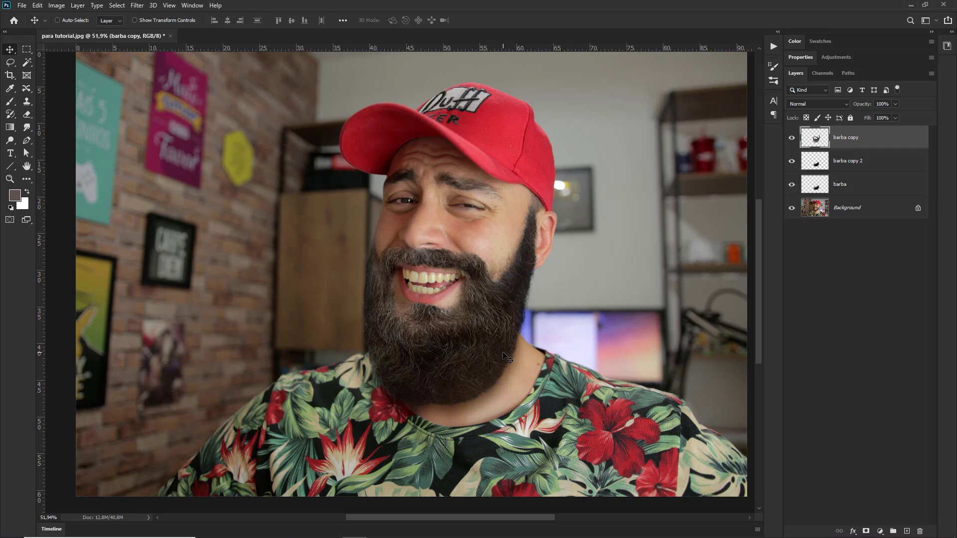
{"action": "key", "text": "ctrl"}
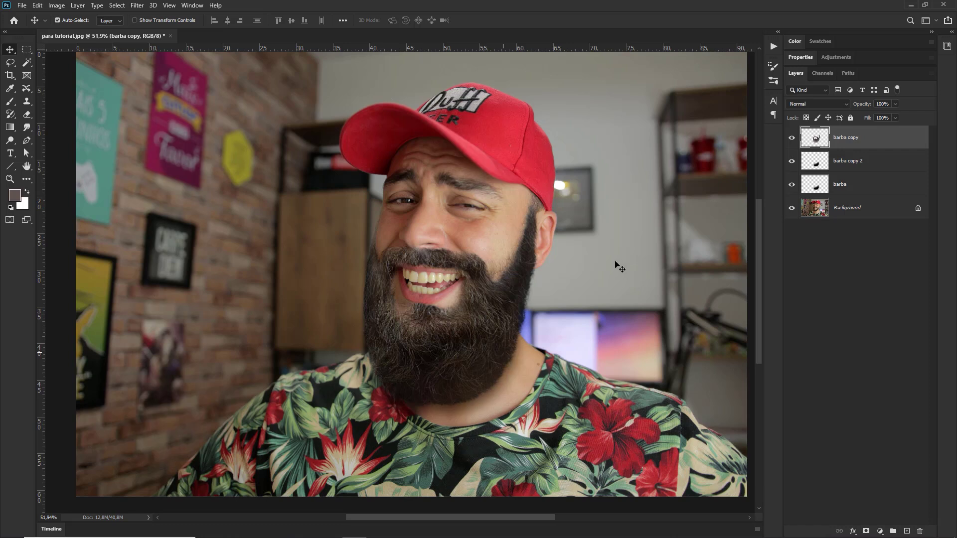